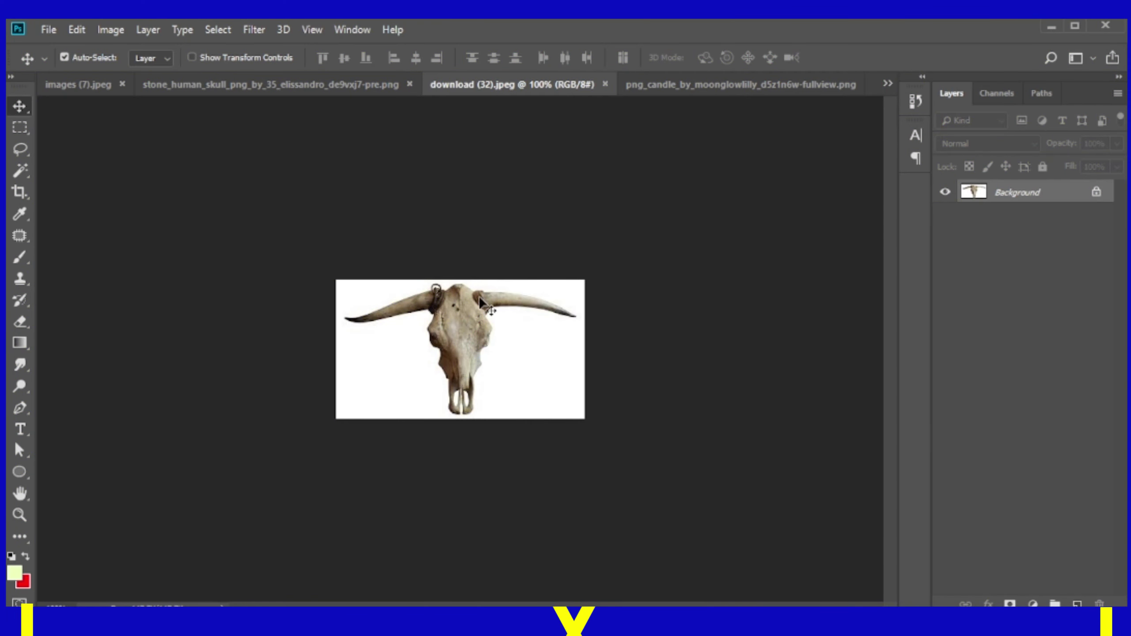
Unlock the bull skull layer, Magic Wand the white background, and mask it so only the skull shows
scroll(497, 346, up, 3)
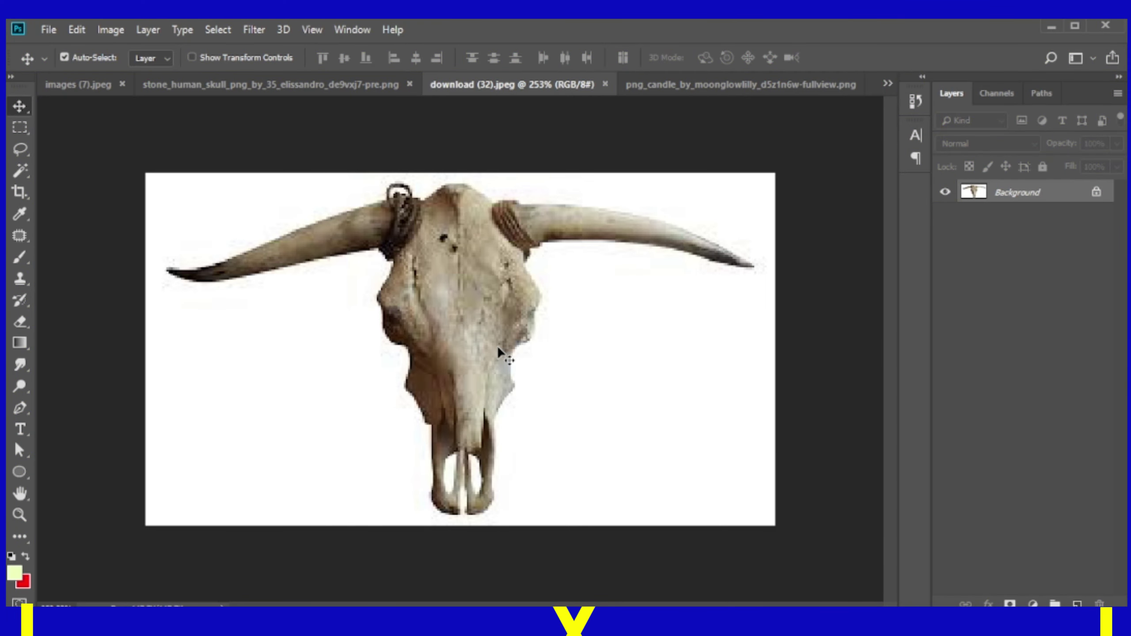
scroll(497, 346, up, 2)
click(1097, 191)
key(w)
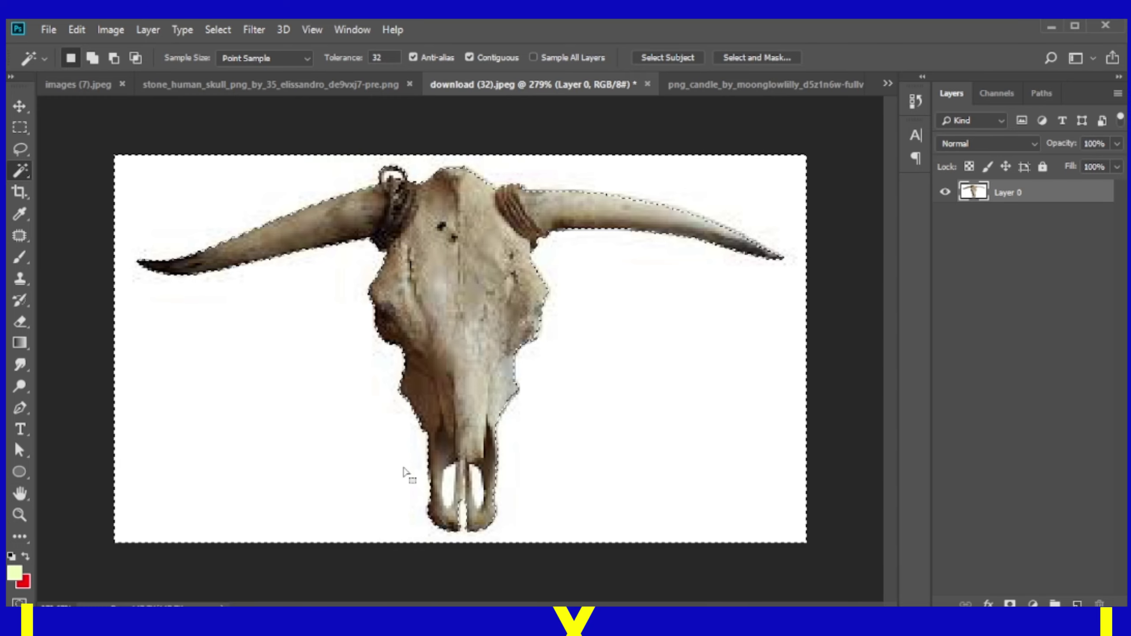
click(406, 473)
click(1010, 604)
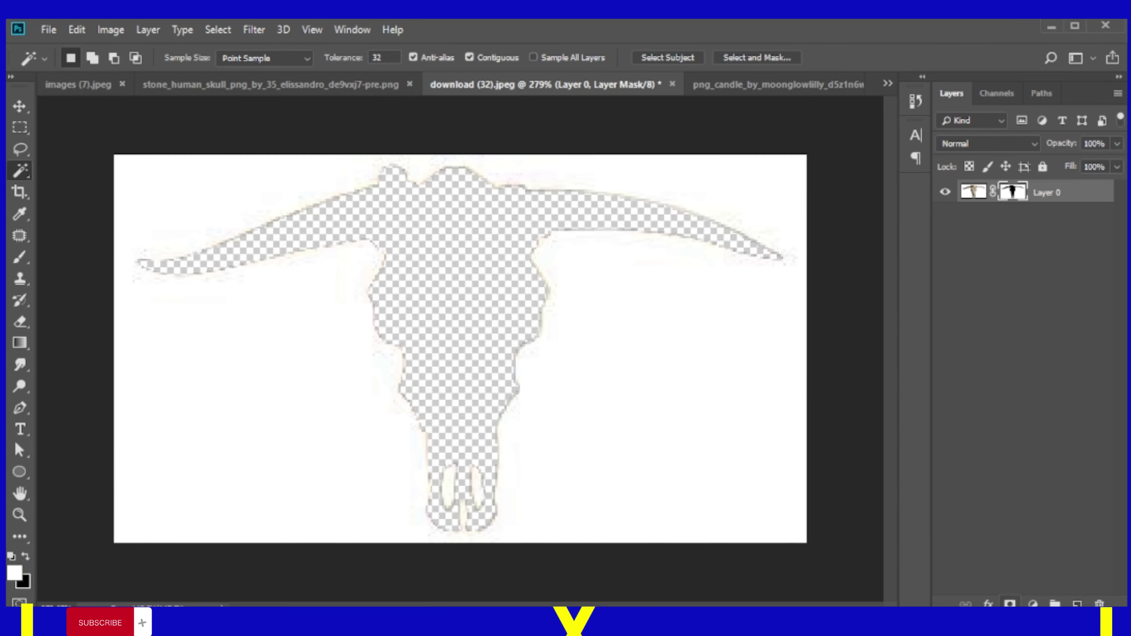
key(ctrl+z)
alt+click(1010, 603)
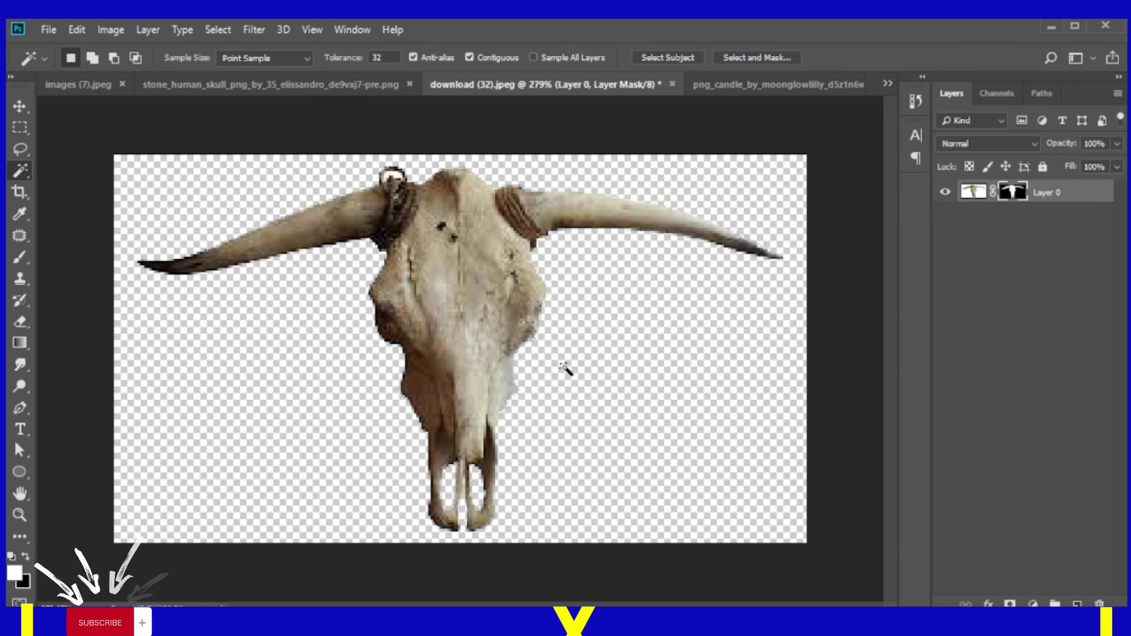
Refine the skull mask (1 px radius, 12% contrast, slight feather, shifted edge) and output a new layer
click(736, 56)
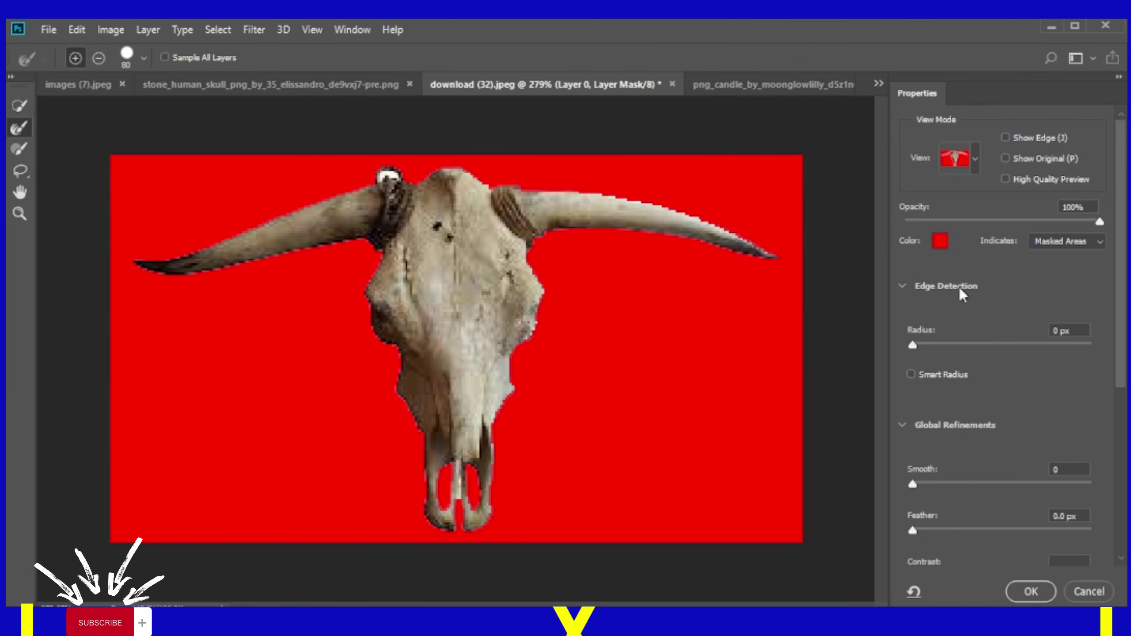
drag(914, 346, 925, 353)
scroll(912, 487, down, 1)
drag(913, 551, 935, 551)
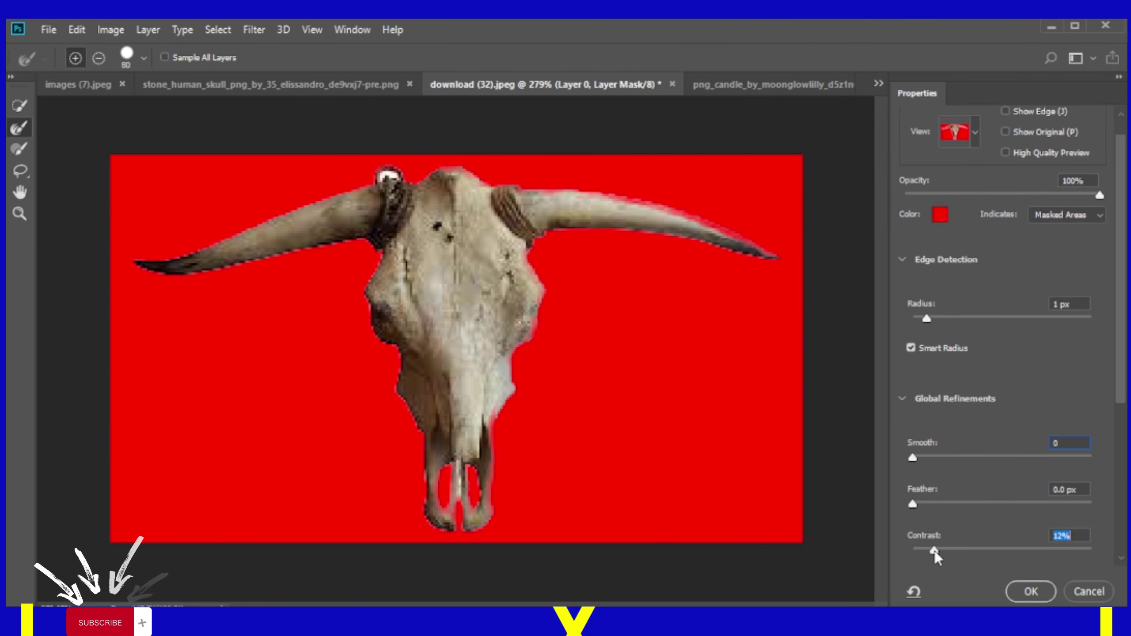
scroll(935, 550, down, 2)
drag(1002, 545, 993, 545)
click(916, 451)
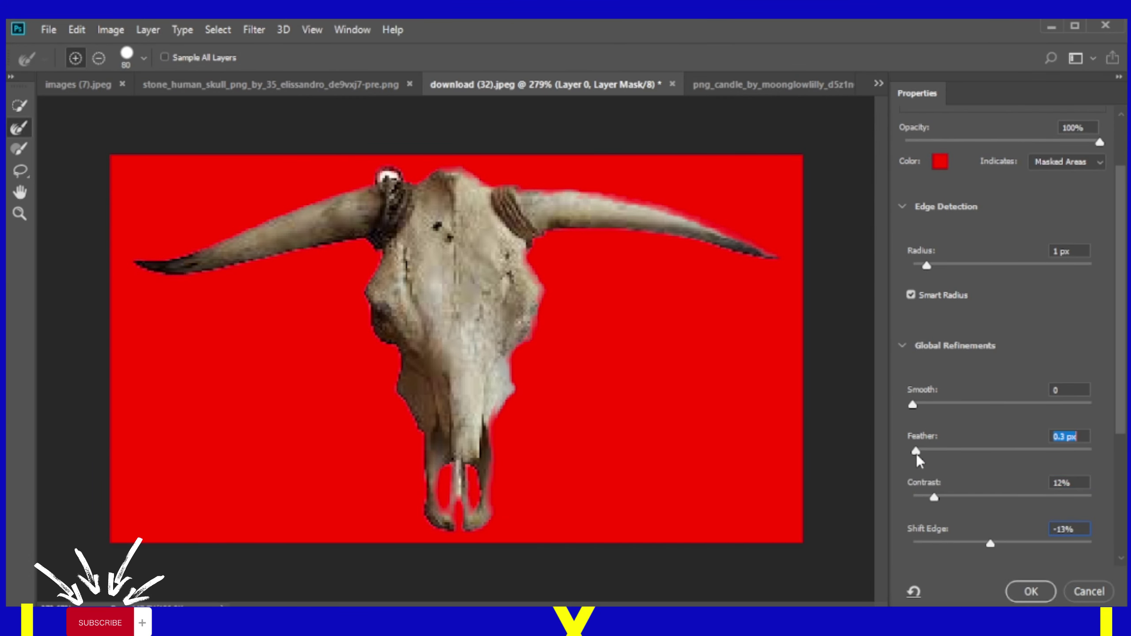
key(Return)
key(v)
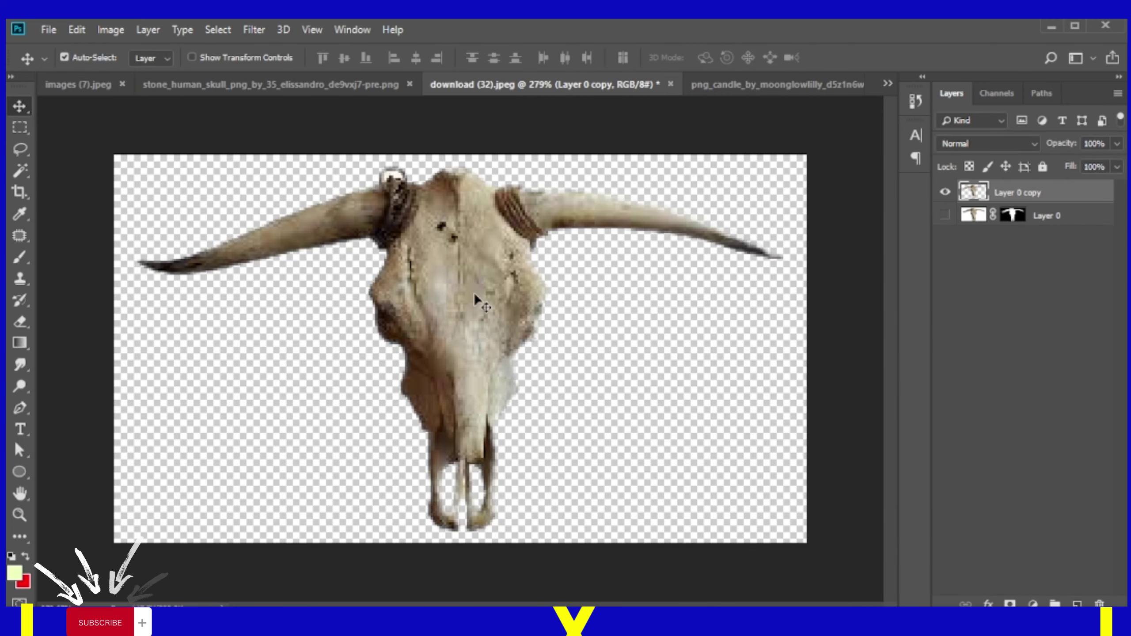
mouse_move(473, 292)
mouse_down()
mouse_move(95, 87)
mouse_move(887, 85)
mouse_move(46, 83)
mouse_move(352, 94)
mouse_move(481, 269)
mouse_up()
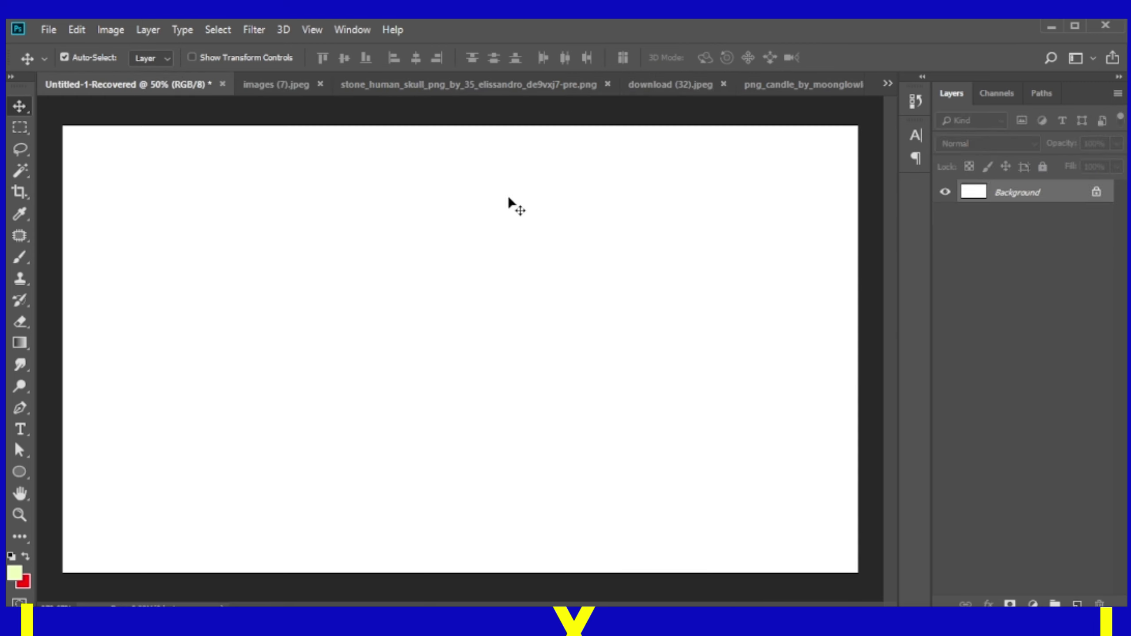
Drop the bull skull into Untitled-1, centred and scaled to about 410%
drag(889, 85, 511, 308)
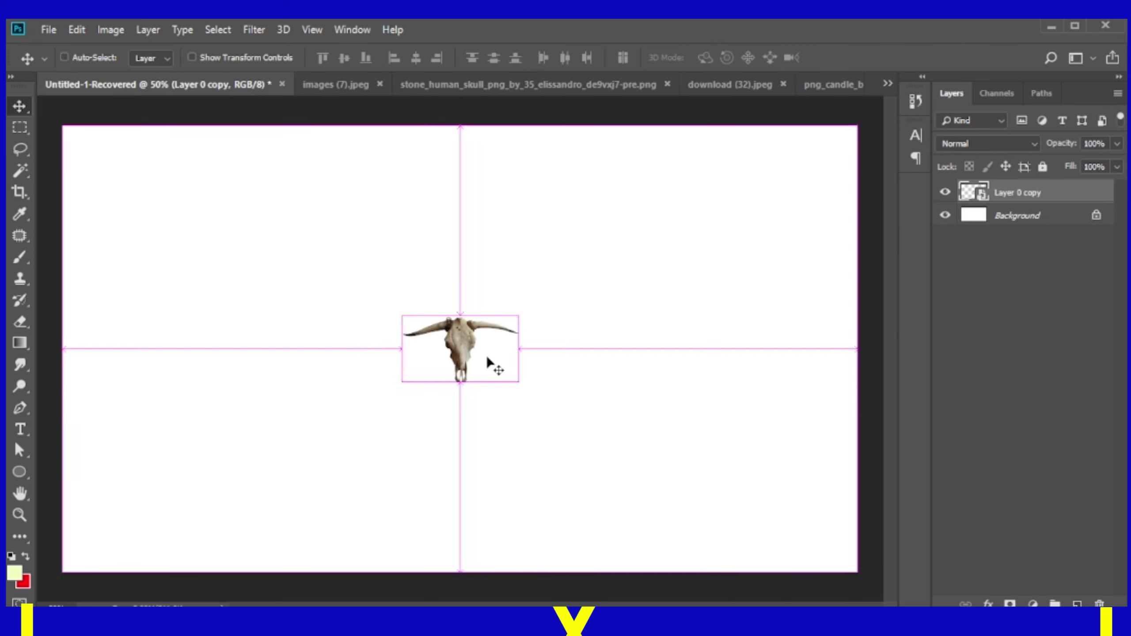
key(ctrl+t)
drag(520, 384, 700, 559)
drag(454, 306, 449, 377)
drag(702, 556, 695, 538)
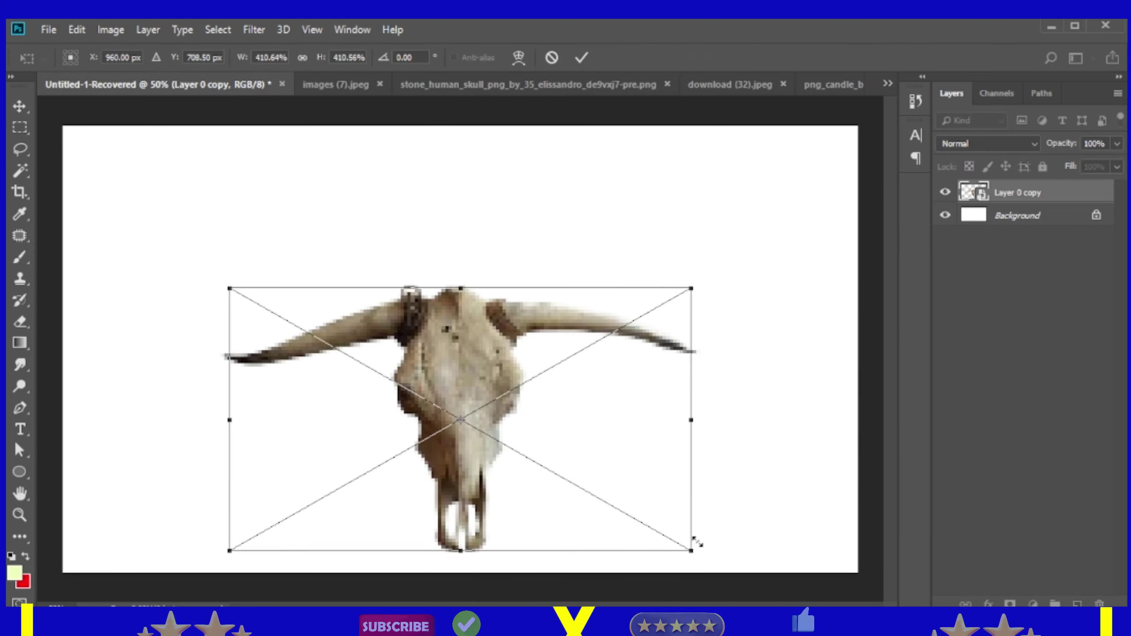
key(Return)
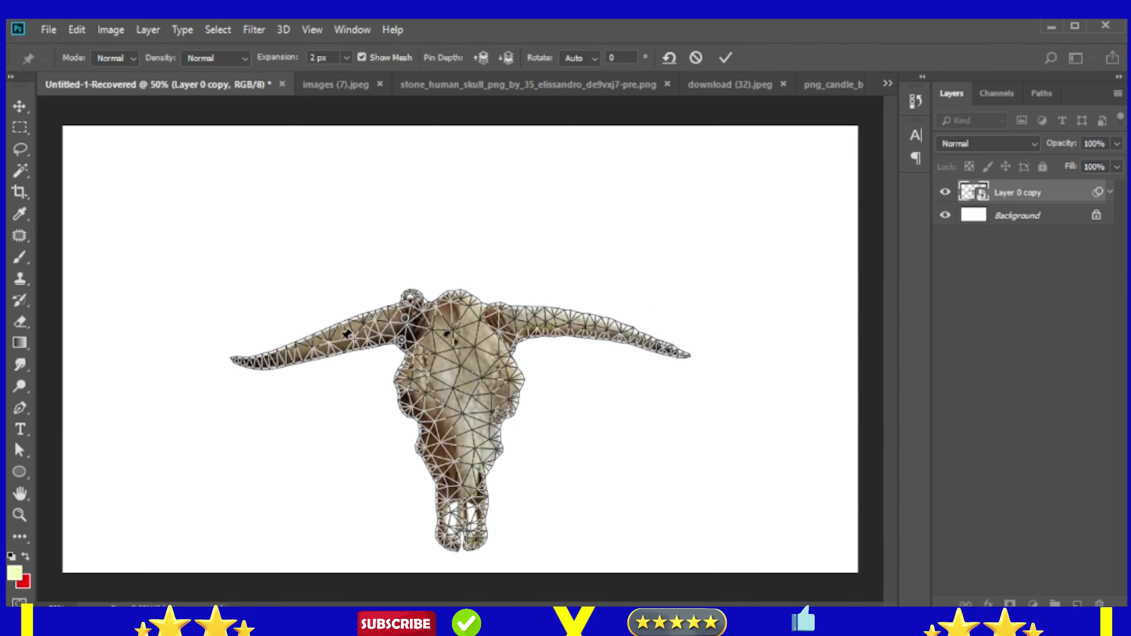
Puppet Warp both horns so their tips curl upward, pinning the left horn's base
drag(256, 357, 291, 285)
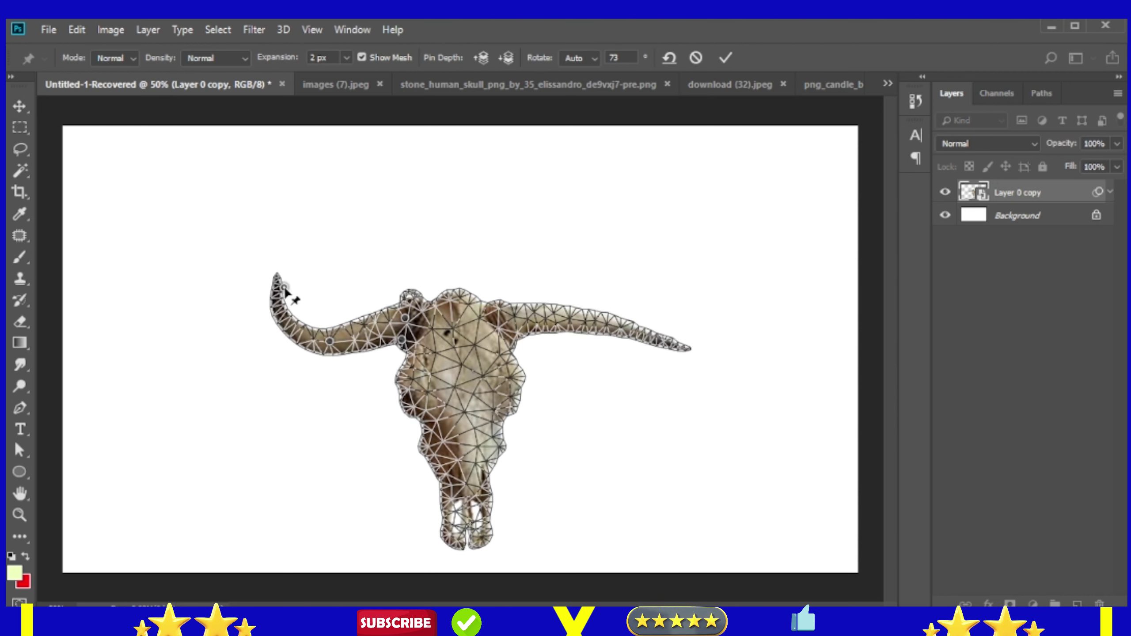
drag(330, 339, 330, 334)
drag(292, 286, 306, 267)
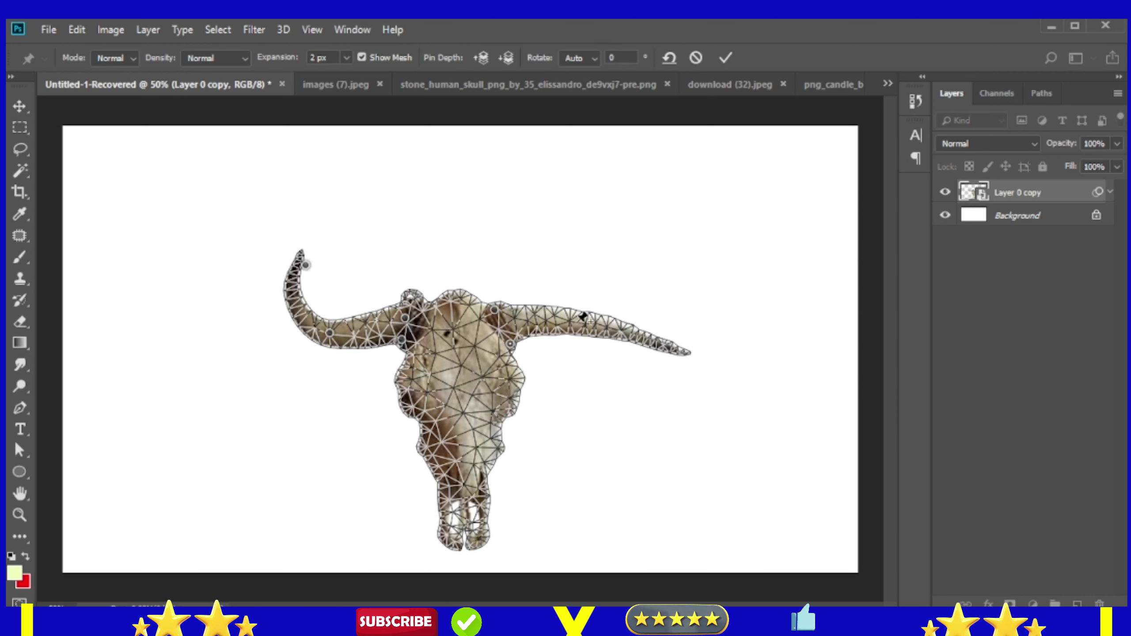
mouse_move(693, 351)
mouse_down()
mouse_move(669, 266)
mouse_move(616, 237)
mouse_up()
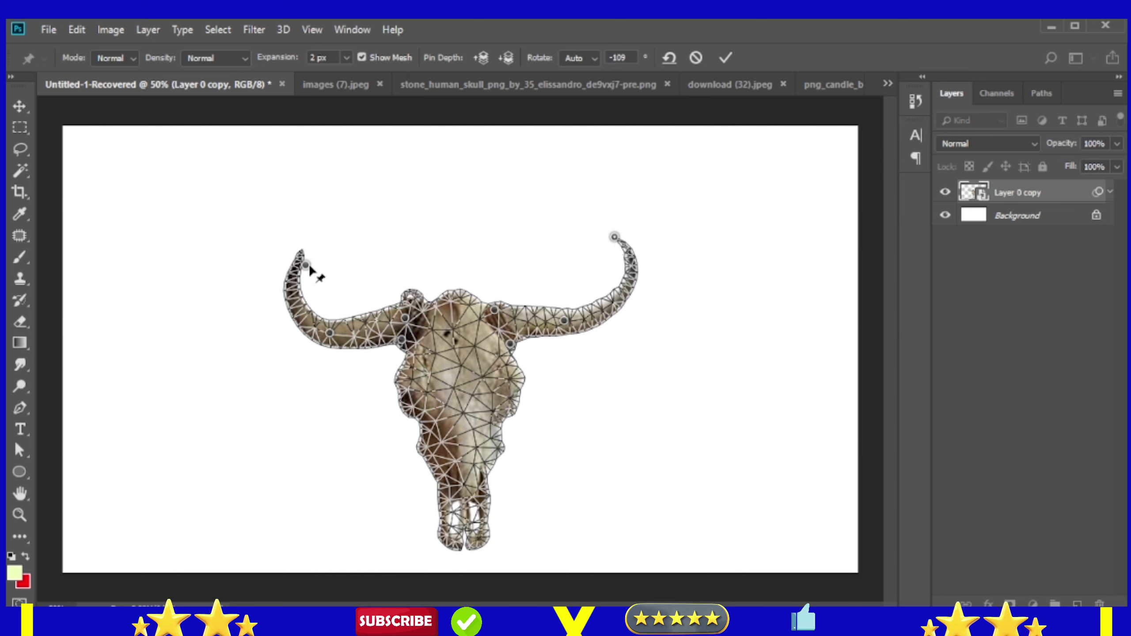
drag(306, 265, 313, 261)
click(287, 327)
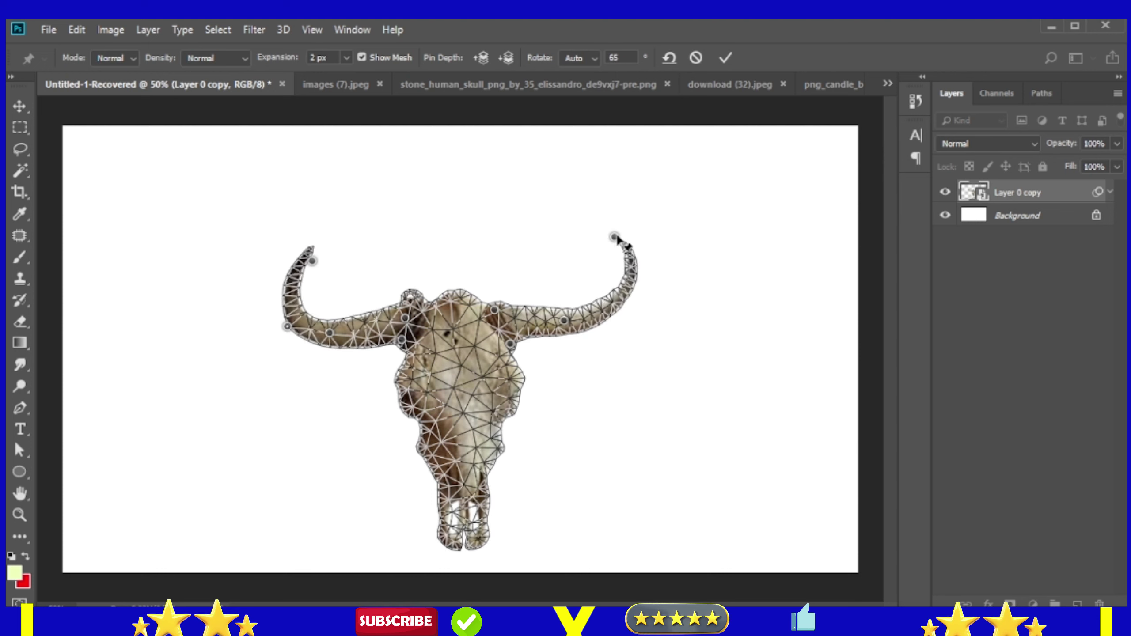
drag(617, 238, 613, 231)
key(Return)
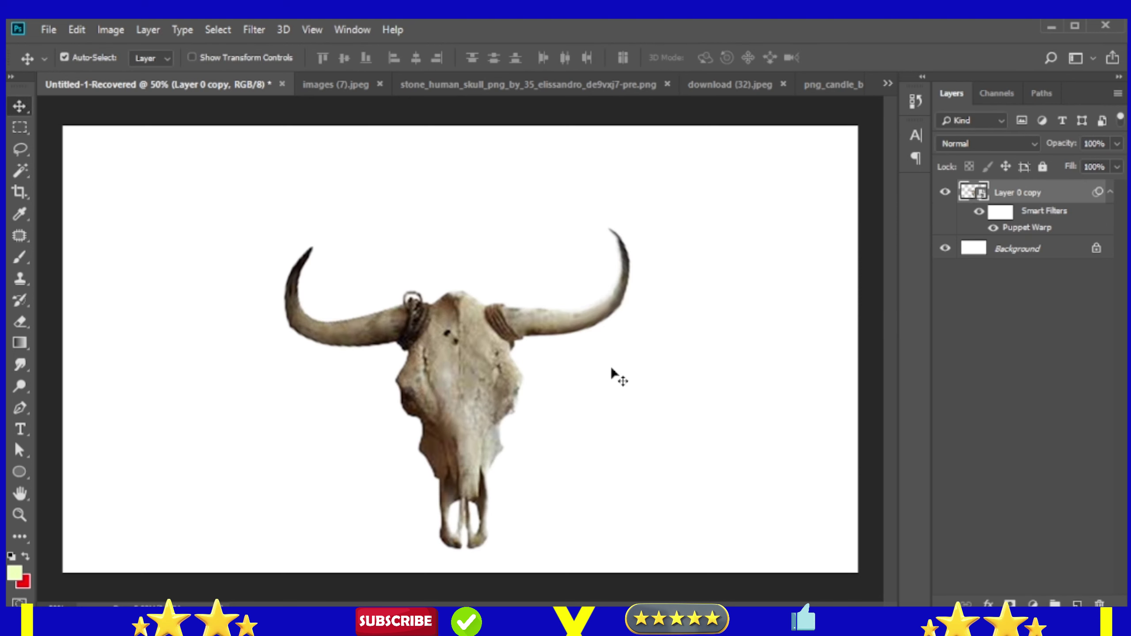
Copy the stone skull into the composite as a smart object, shrunk to 34.68% on the bull skull
click(495, 85)
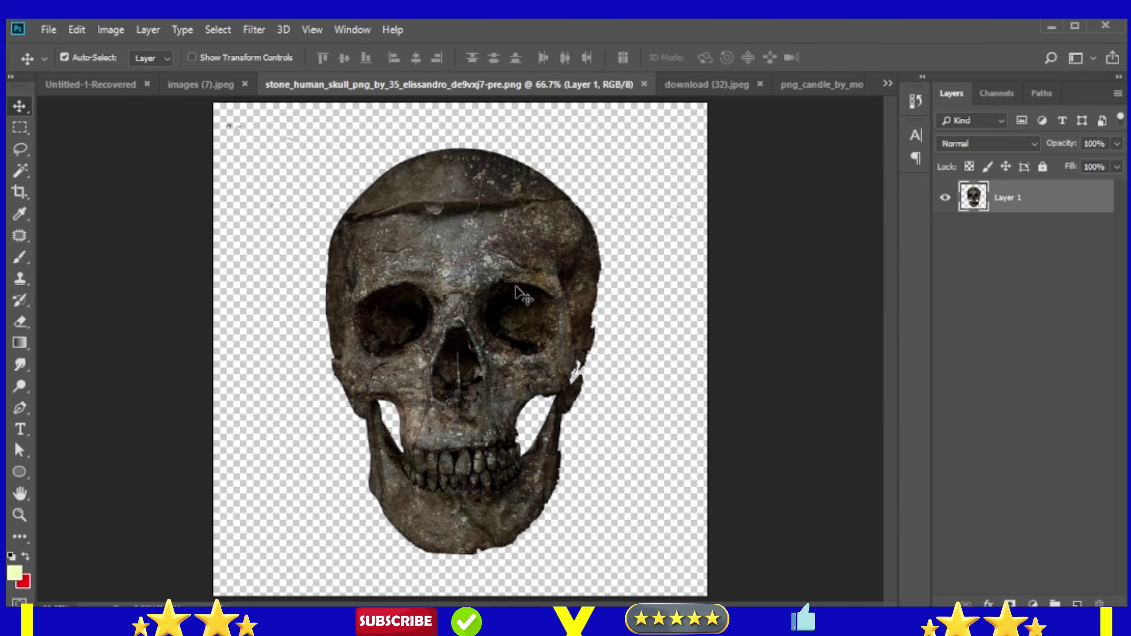
mouse_move(428, 329)
mouse_down()
mouse_move(483, 241)
mouse_move(489, 261)
mouse_up()
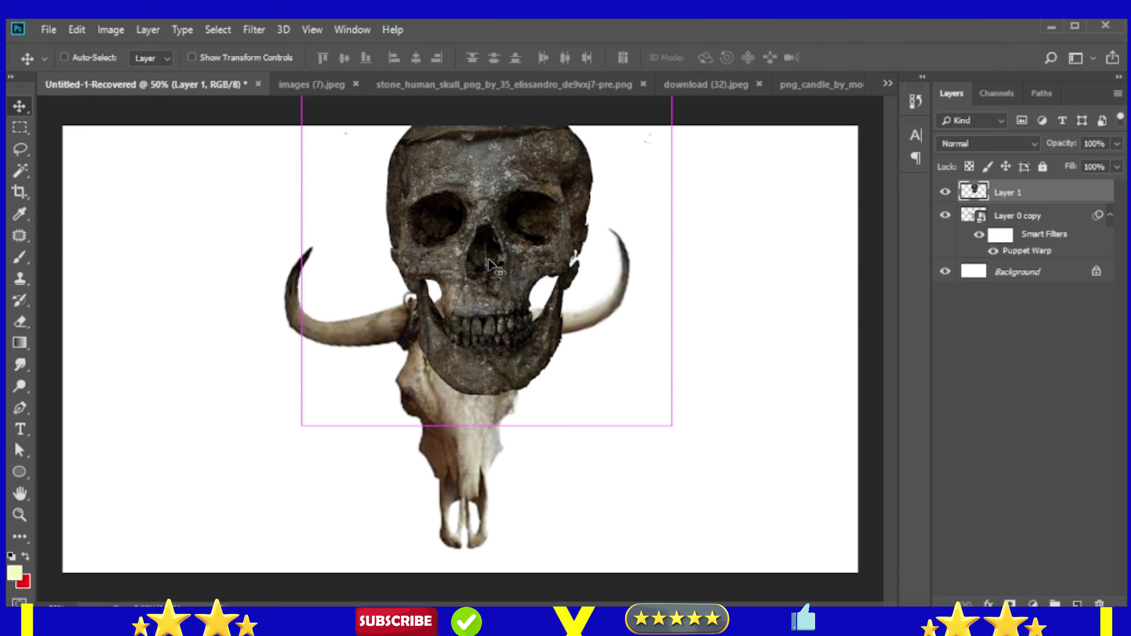
key(ctrl+t)
key(Return)
key(ctrl+t)
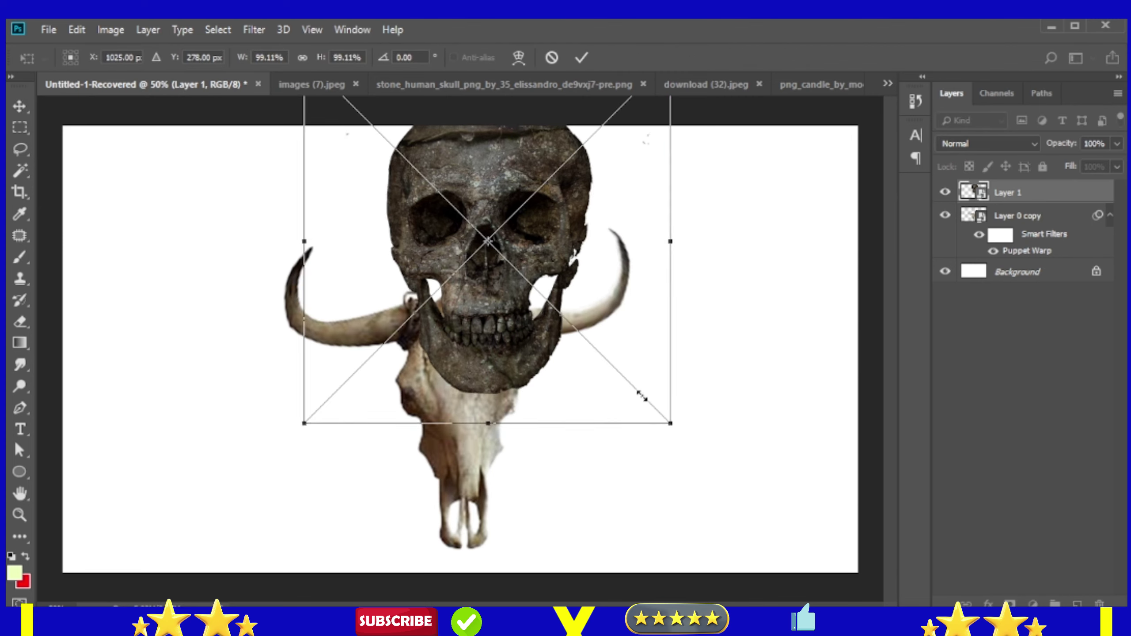
drag(642, 395, 522, 337)
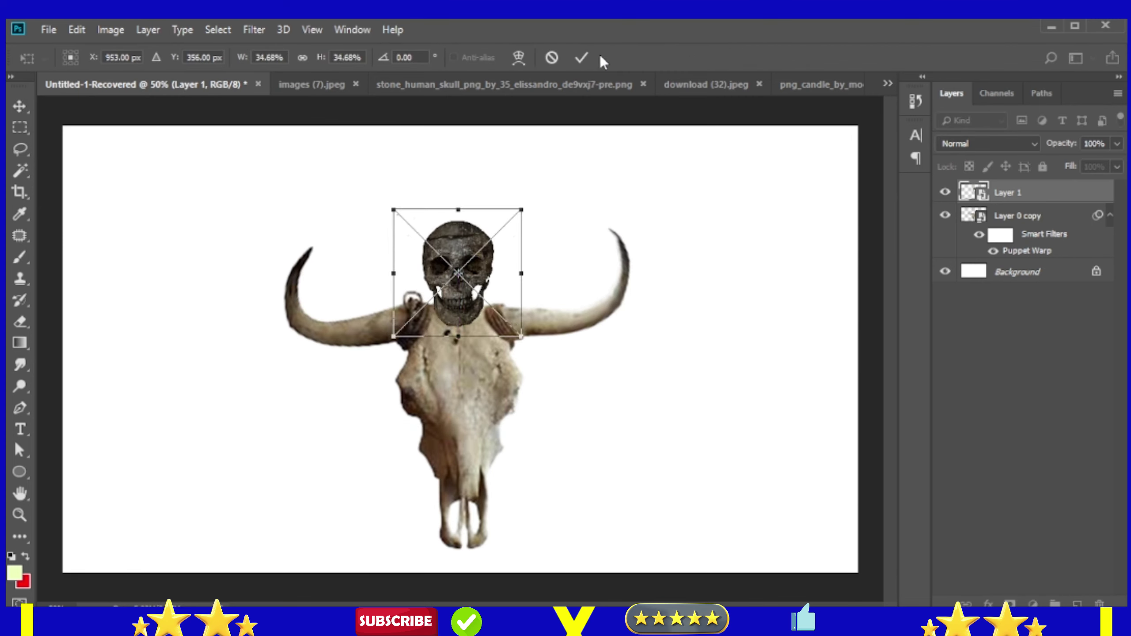
click(581, 57)
click(312, 84)
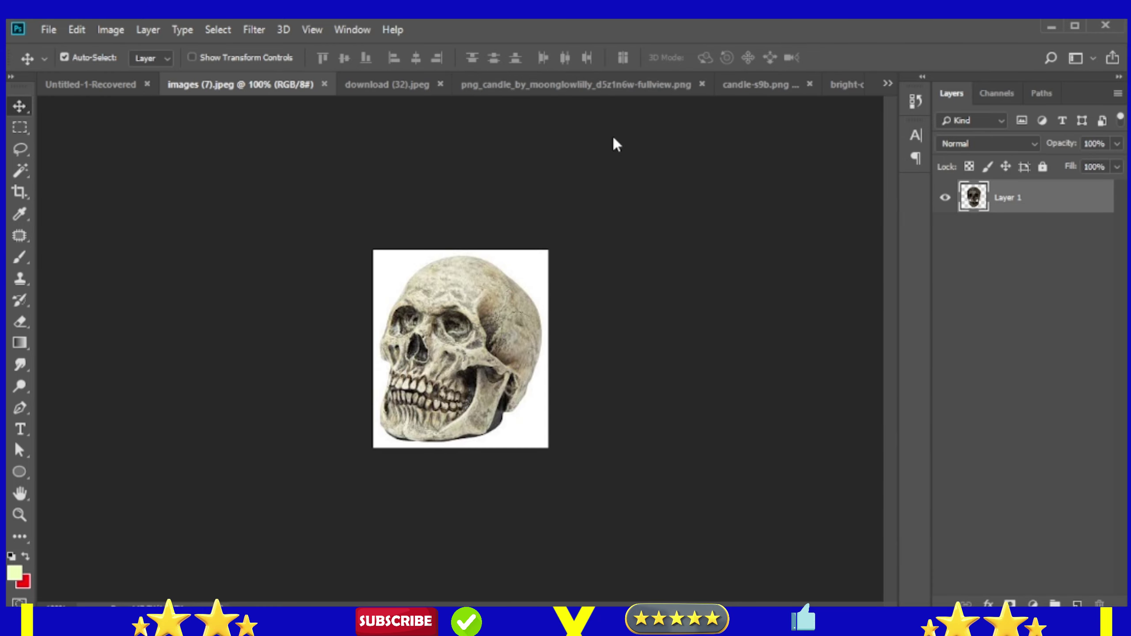
Scale the pale skull to about 40% and set it on top of the bull skull
click(414, 86)
key(ctrl+Tab)
key(ctrl+Tab)
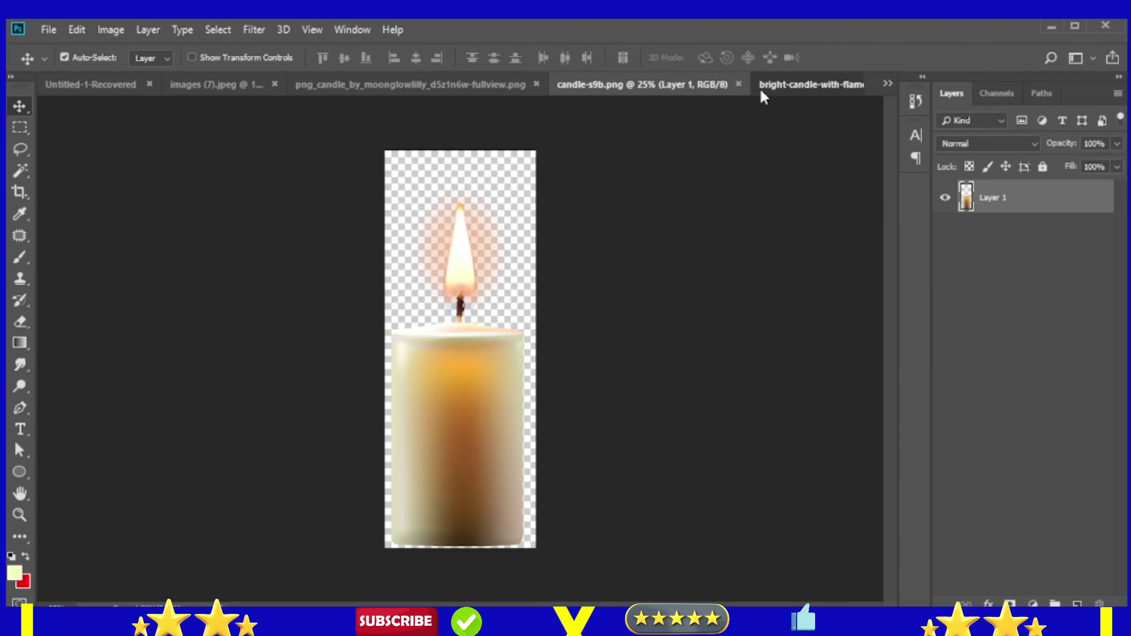
key(ctrl+Tab)
key(ctrl+Tab)
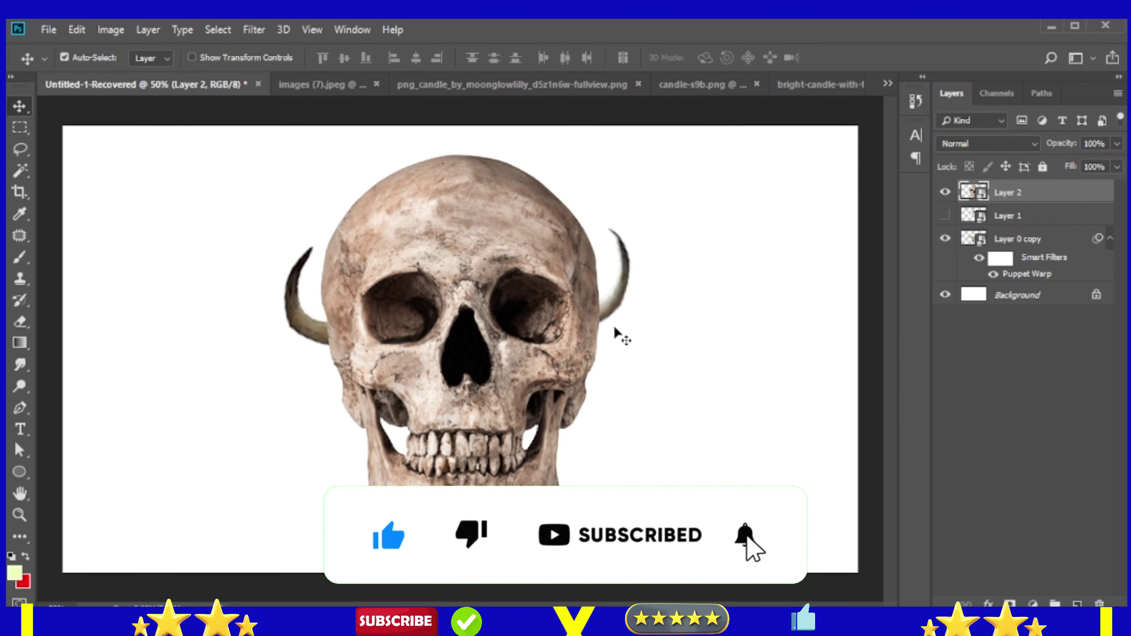
key(ctrl+t)
drag(603, 486, 533, 394)
drag(490, 356, 490, 271)
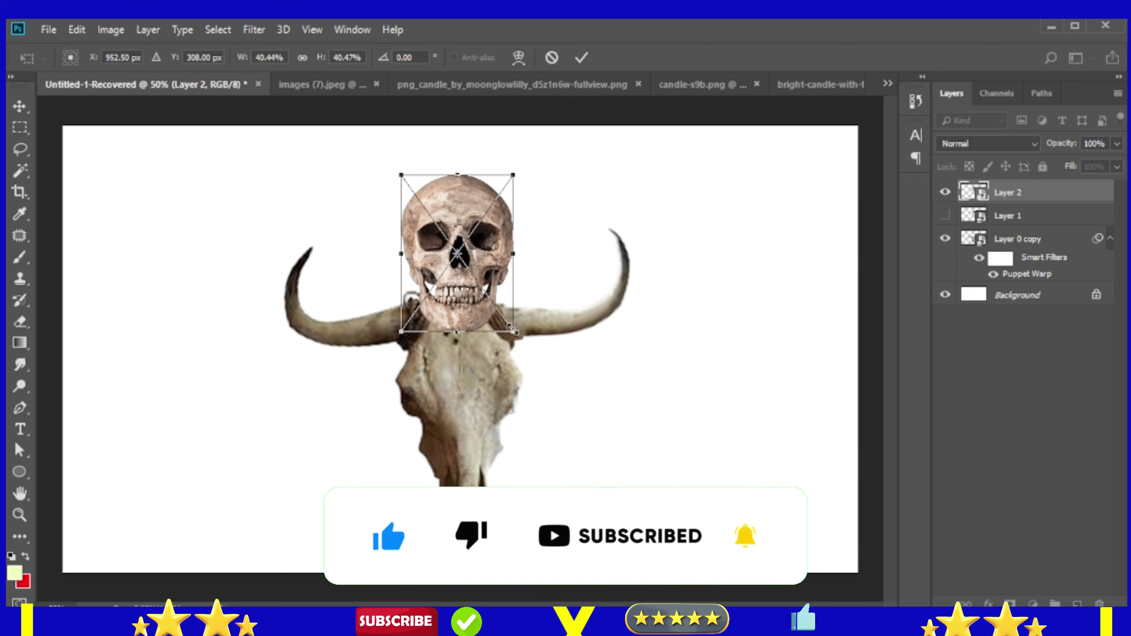
key(Return)
Cut the aged human skull from its white background with a refined mask output as a new layer
click(339, 86)
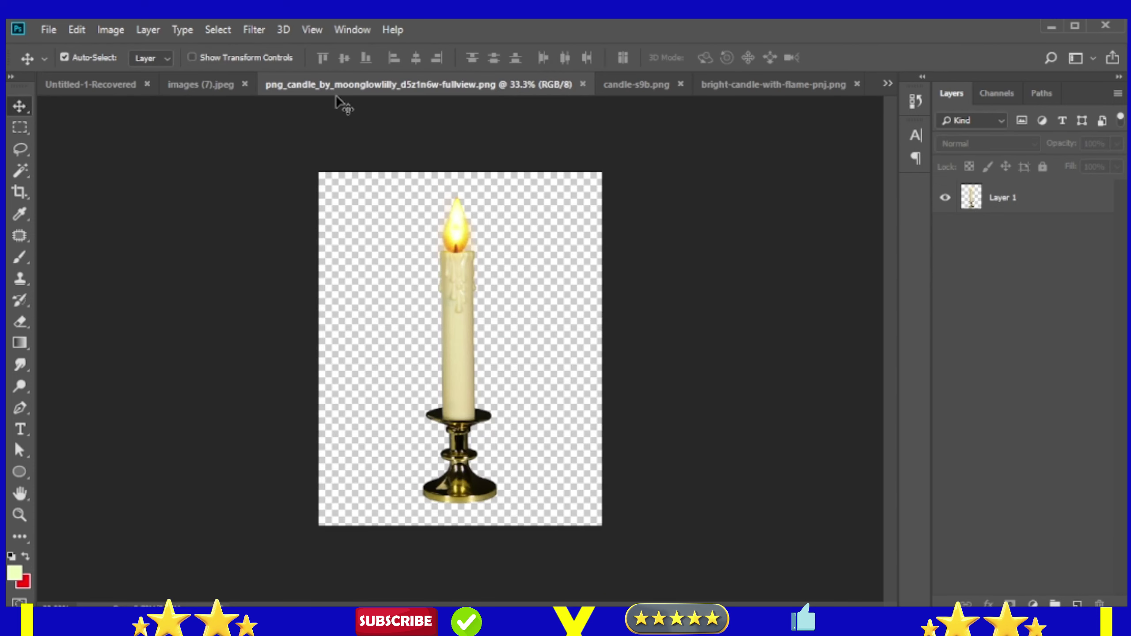
click(214, 86)
alt+double_click(975, 198)
key(w)
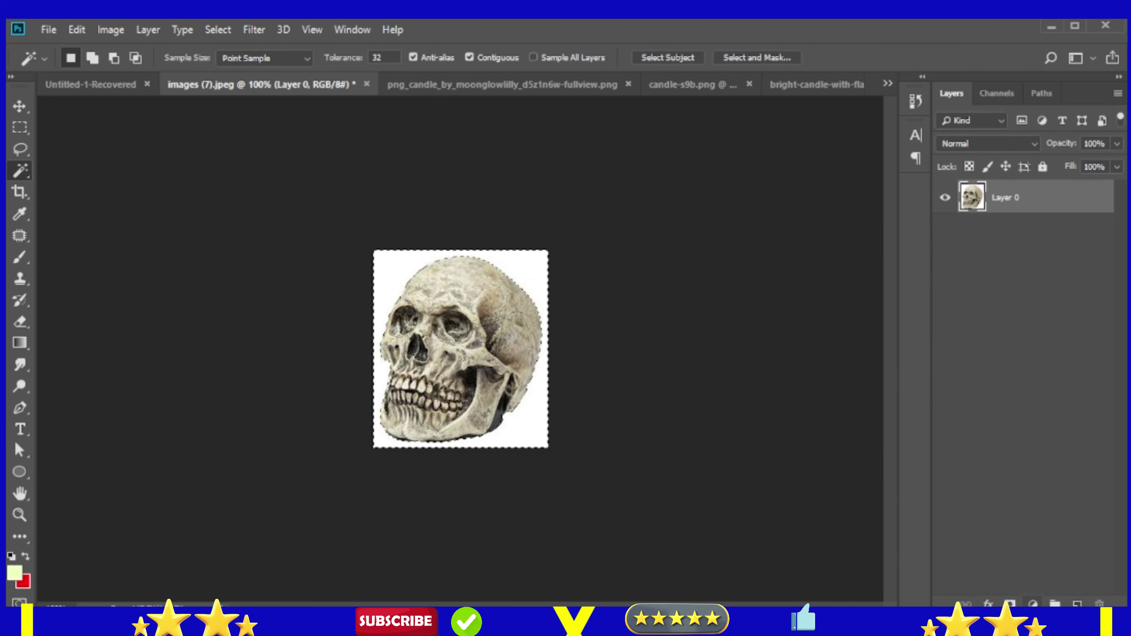
alt+click(1010, 604)
click(758, 57)
click(938, 267)
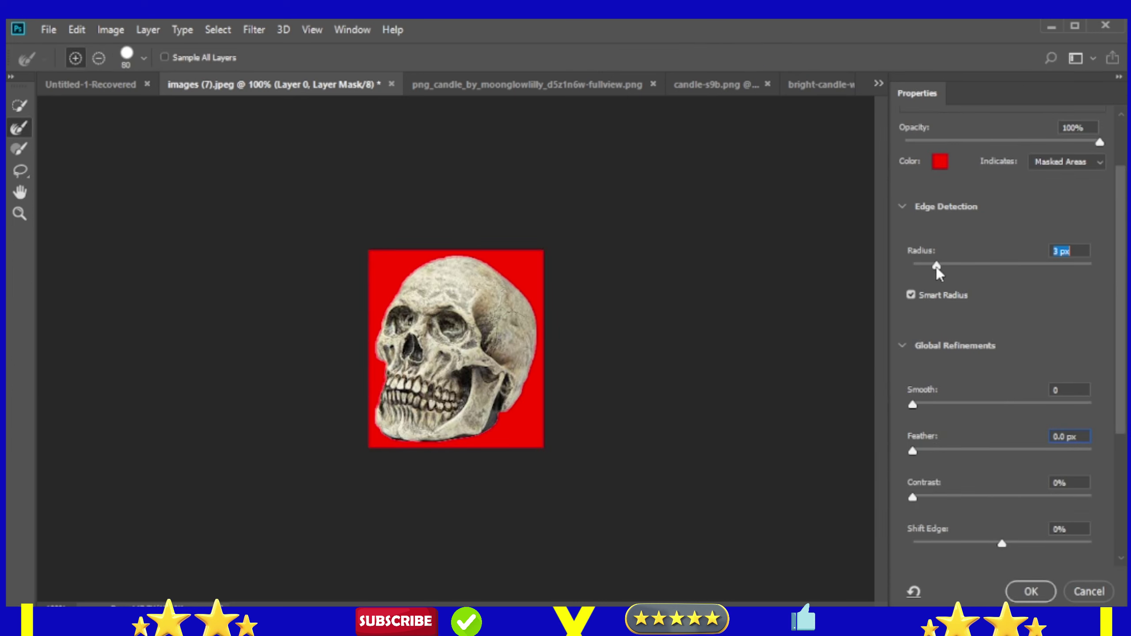
drag(1003, 545, 1001, 544)
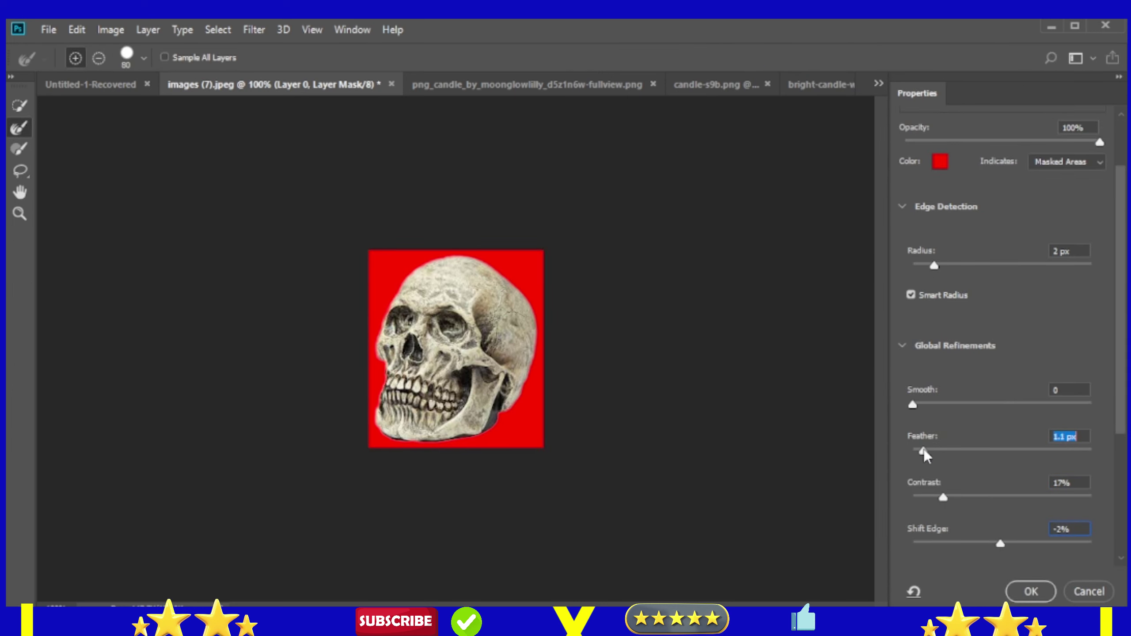
click(1032, 591)
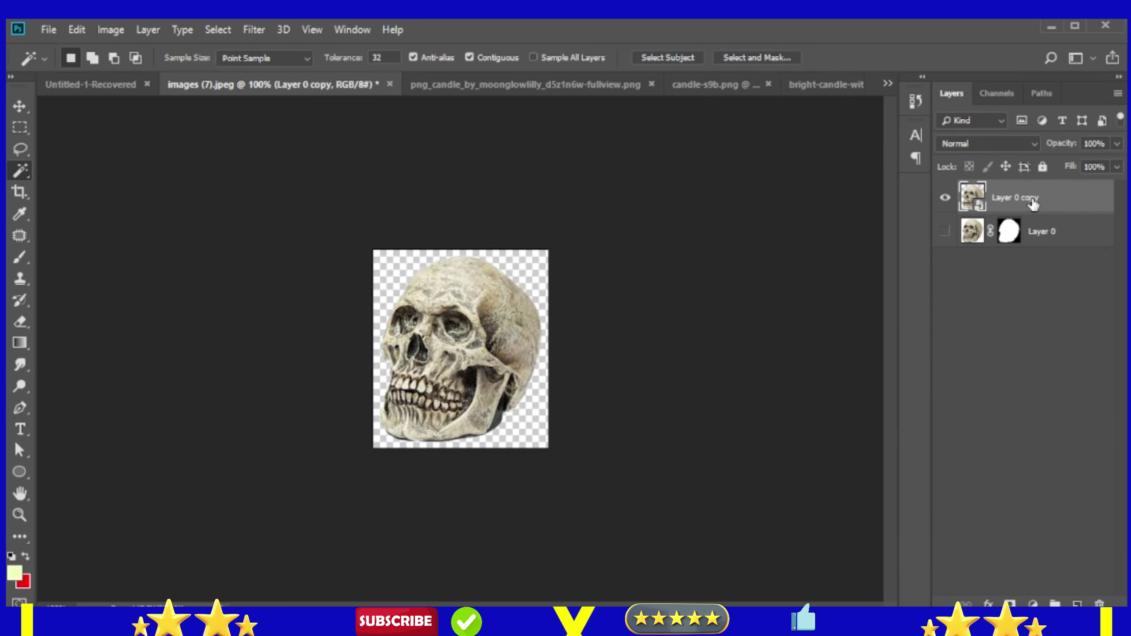
Copy the pale skull into the composite, enlarge it slightly, and place it on the left horn
drag(112, 104, 634, 366)
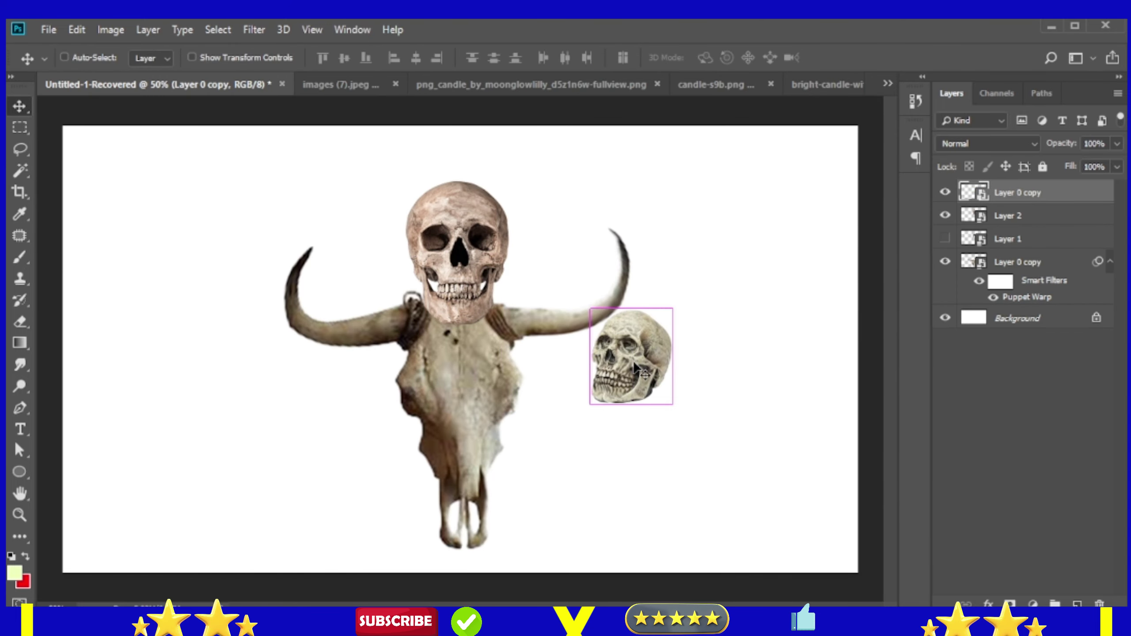
key(ctrl+t)
drag(674, 403, 682, 418)
key(Return)
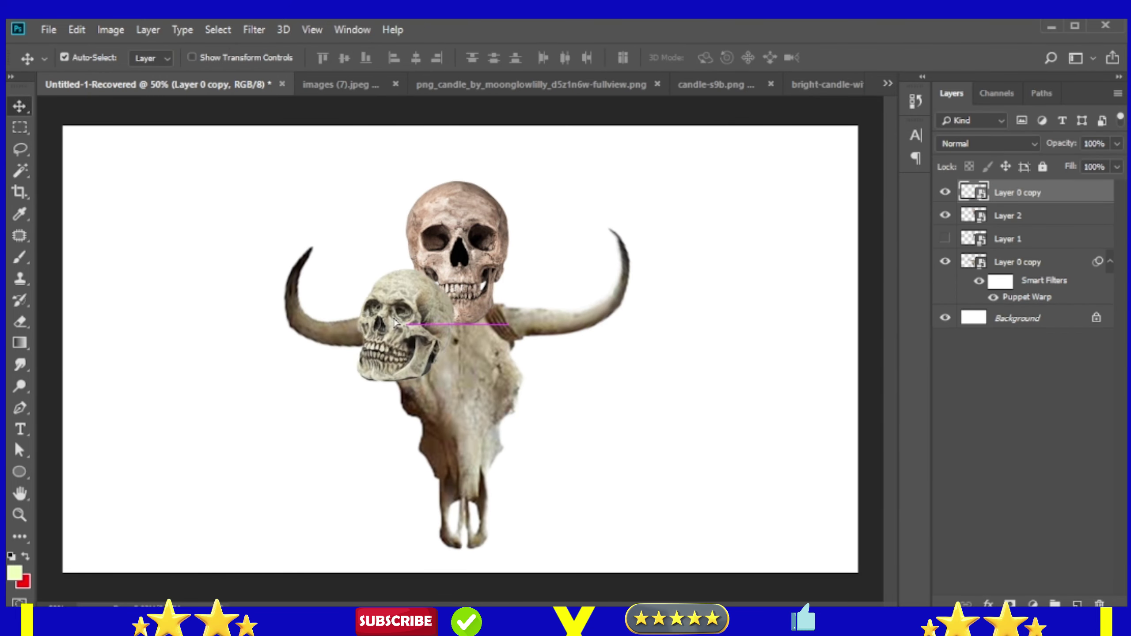
mouse_move(641, 370)
mouse_down()
mouse_move(399, 303)
mouse_move(543, 314)
mouse_move(533, 285)
mouse_up()
Move the centre skull layer to the top and tilt the left skull to tuck behind it
scroll(517, 254, up, 2)
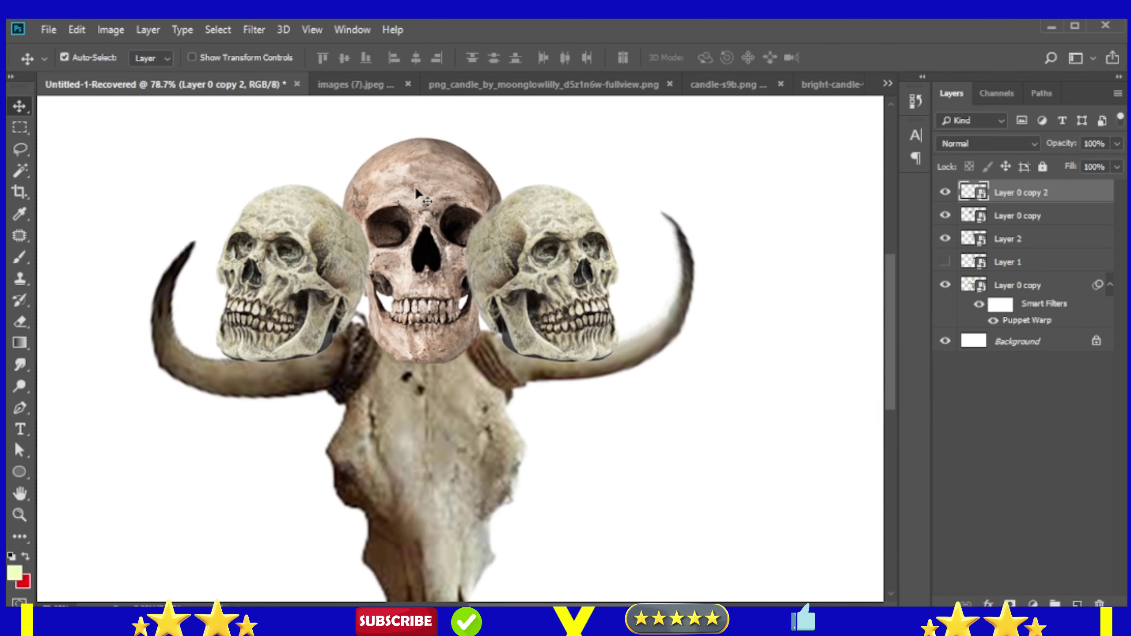
drag(1025, 239, 1069, 184)
click(1018, 239)
key(ctrl+t)
drag(378, 170, 374, 176)
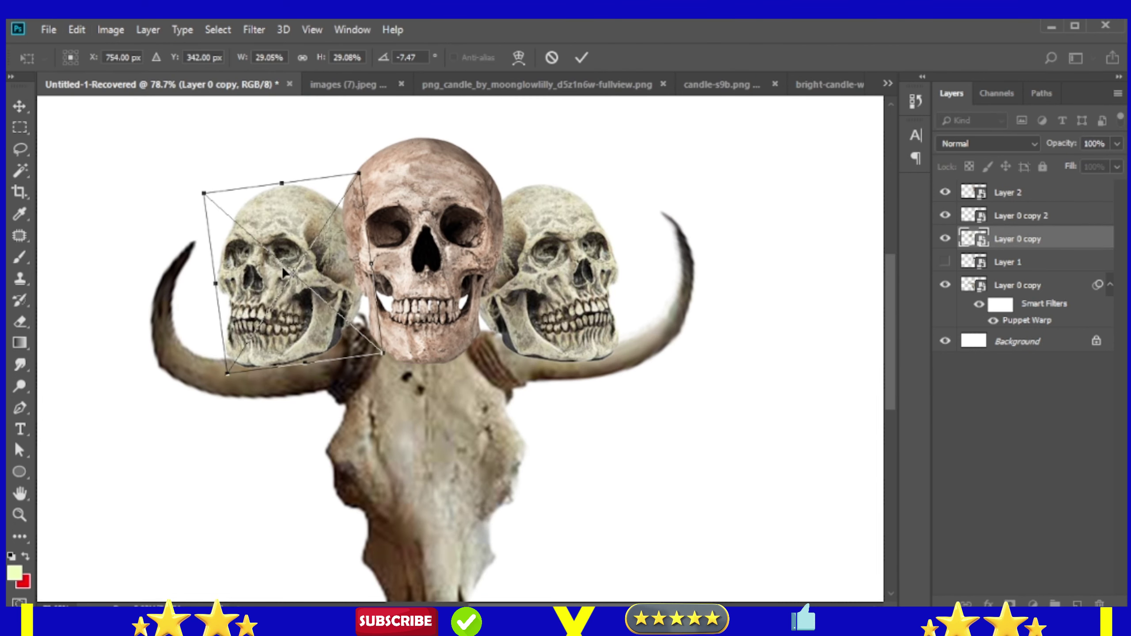
drag(307, 280, 315, 273)
key(Return)
Mirror and re-angle the right skull behind the centre skull, then fit the image in view
click(552, 268)
key(ctrl+t)
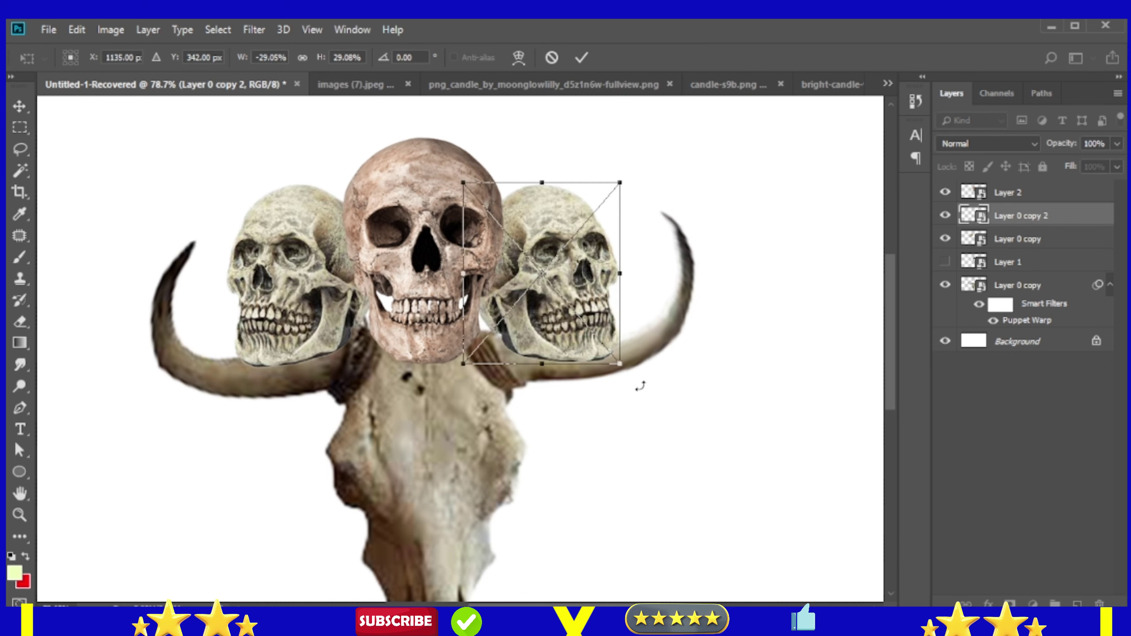
drag(639, 384, 375, 344)
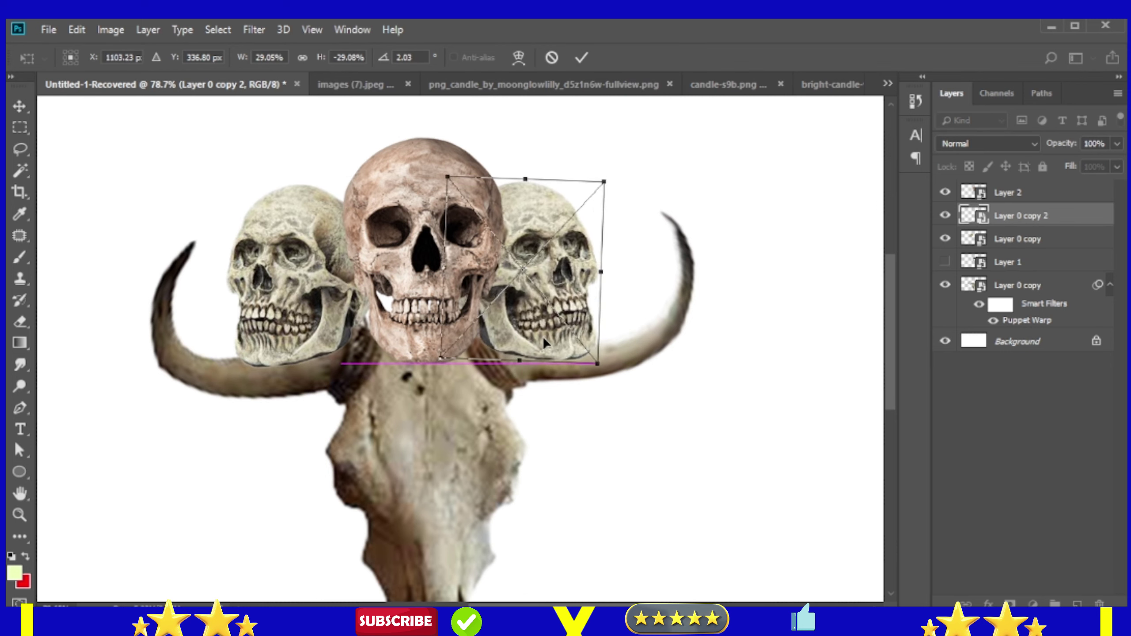
click(581, 57)
key(ctrl+0)
scroll(557, 303, up, 5)
scroll(512, 305, down, 6)
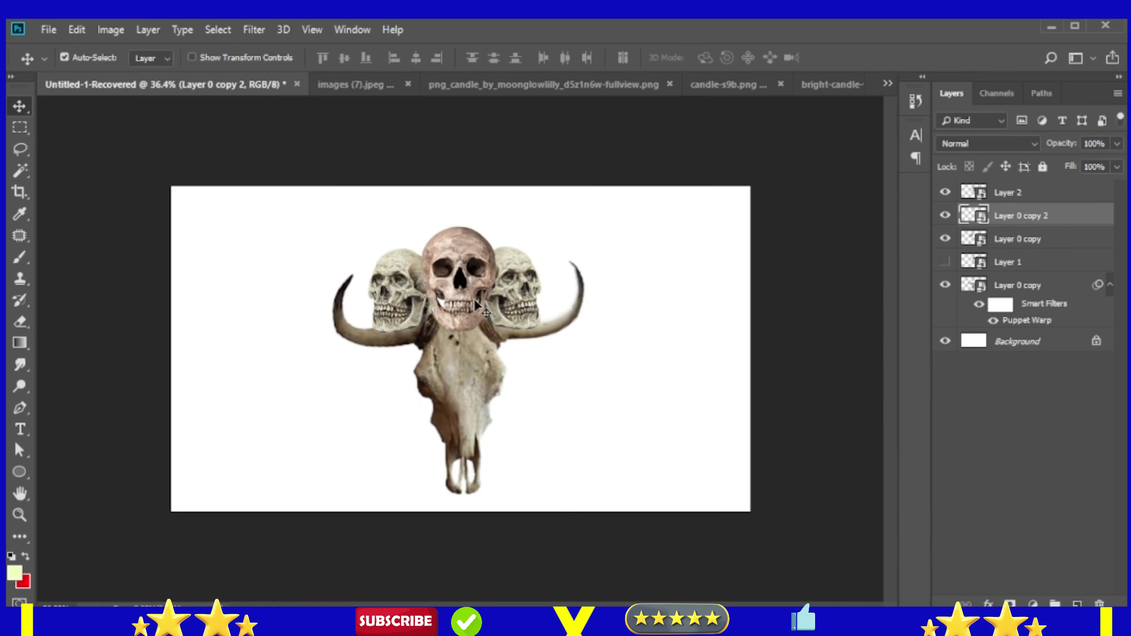
scroll(476, 307, up, 1)
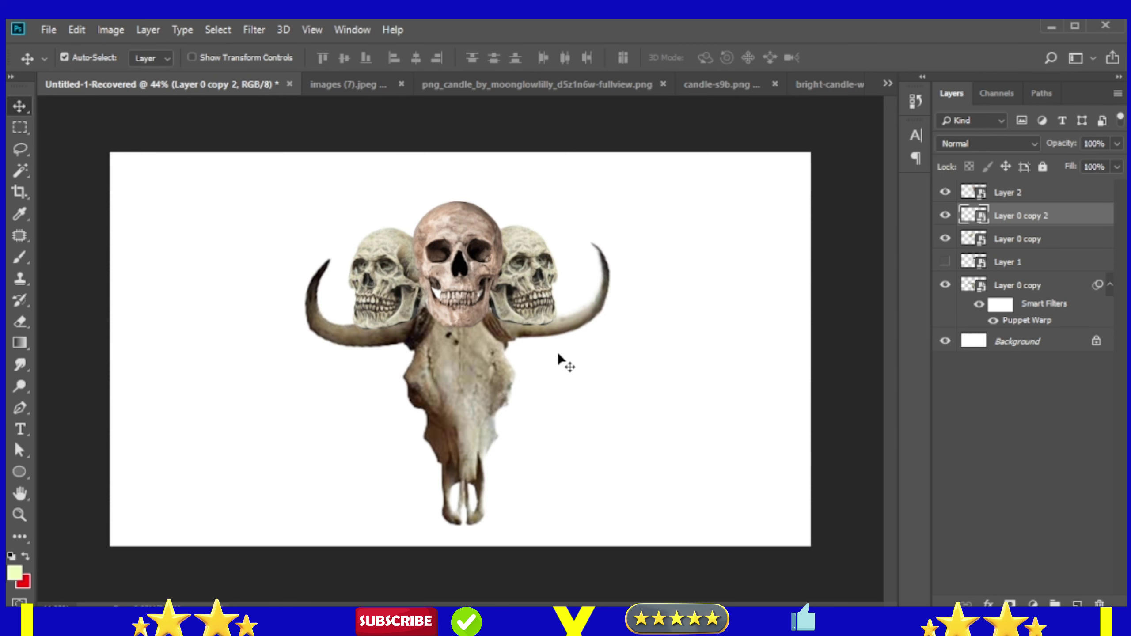
scroll(505, 354, up, 3)
scroll(565, 257, up, 2)
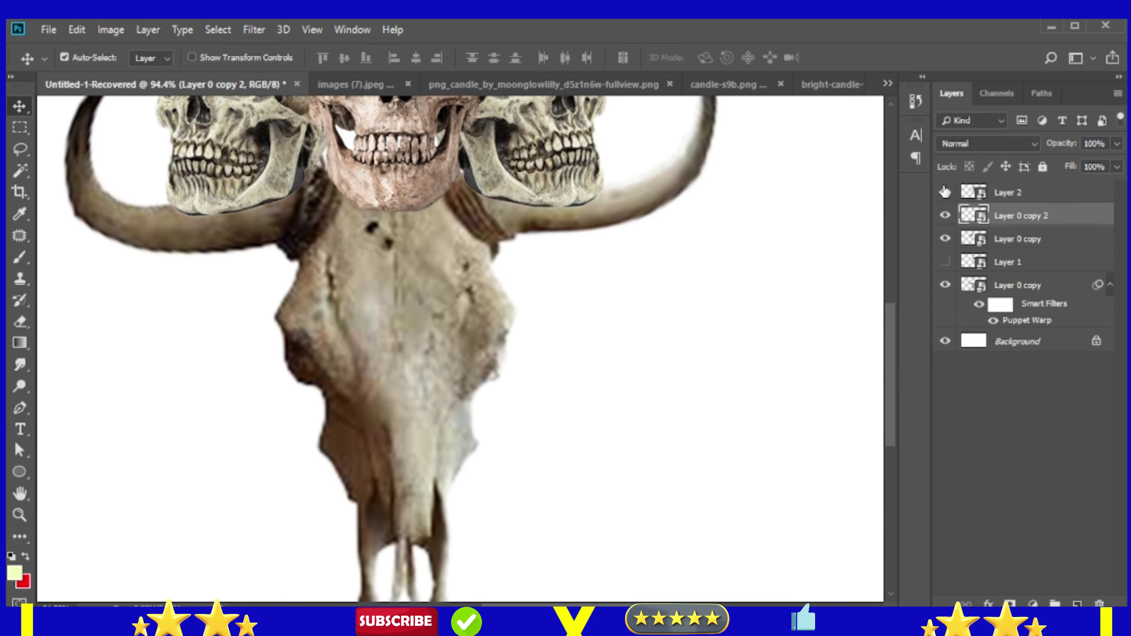
Delete the hidden Layer 1, restore the Exposure 1 adjustment, and invert its mask
click(1027, 262)
key(Delete)
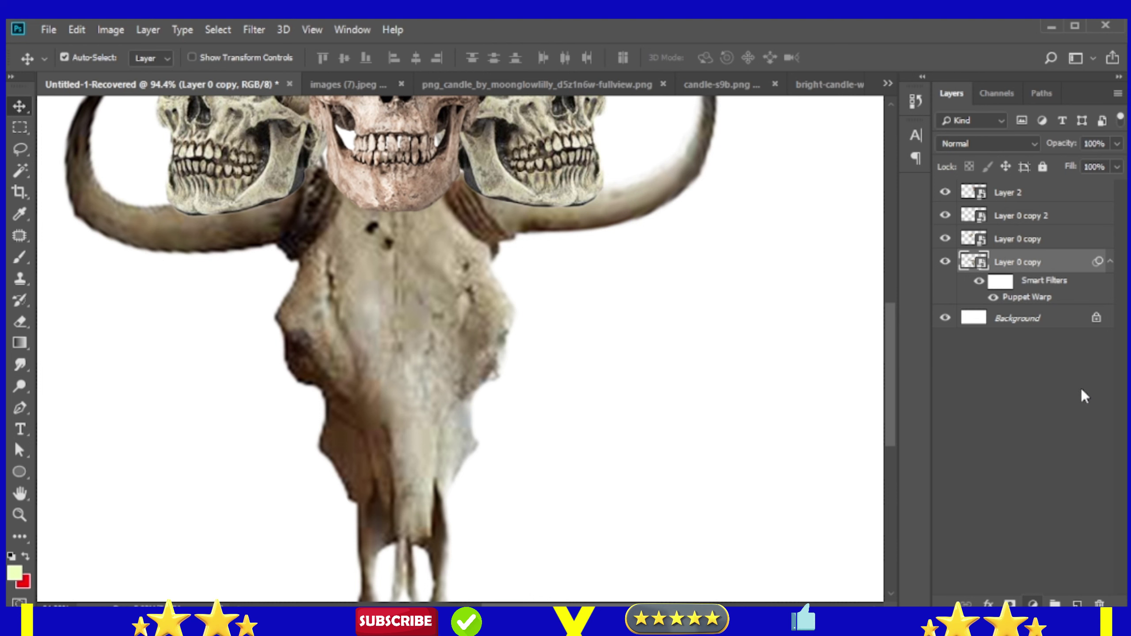
key(ctrl+z)
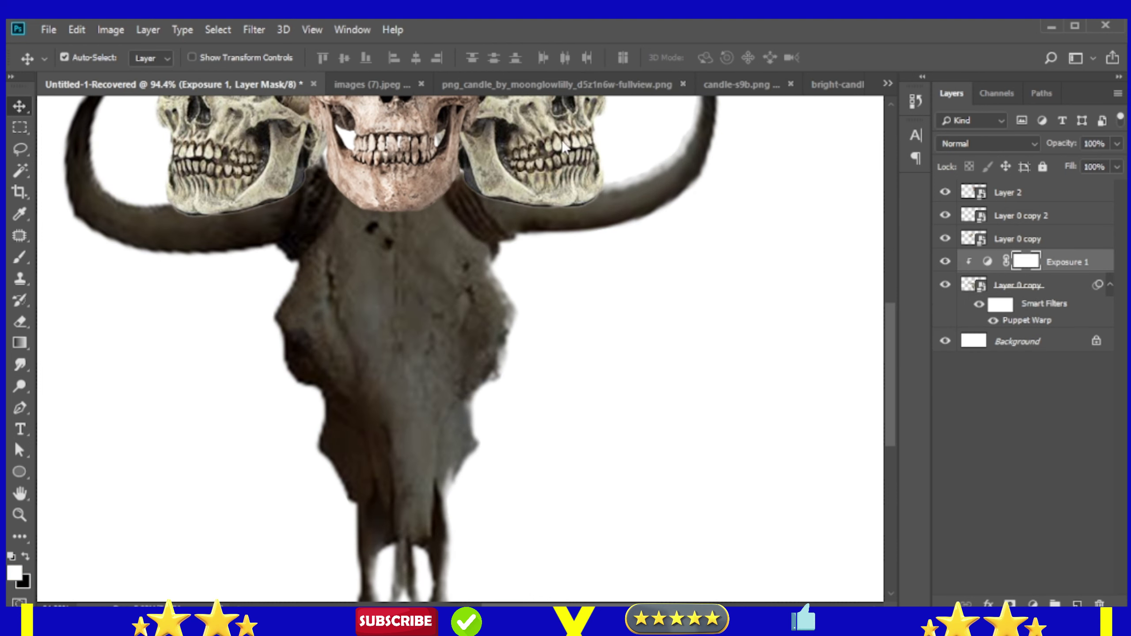
key(ctrl+i)
Brush on the Exposure 1 mask to darken patches of the bull skull
key(b)
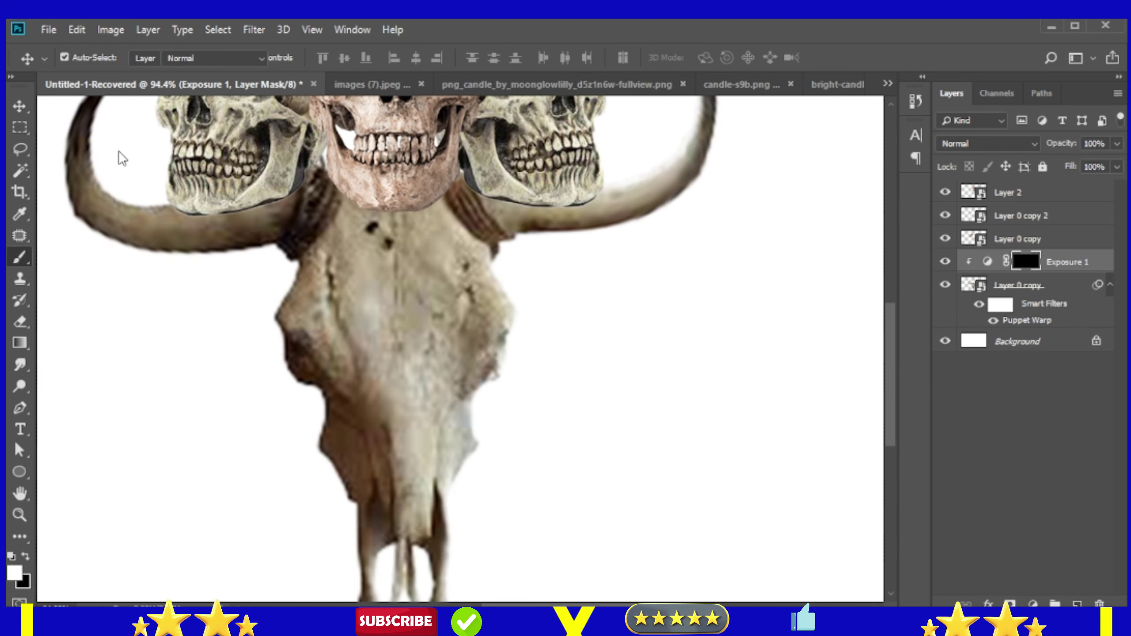
scroll(267, 134, up, 3)
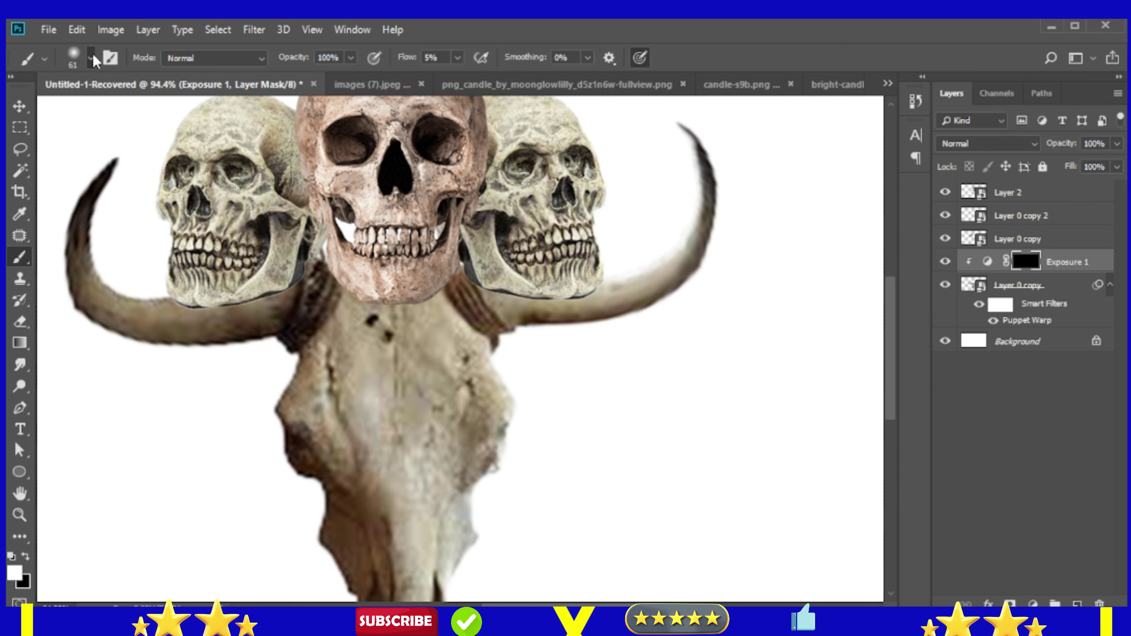
drag(134, 303, 557, 299)
scroll(531, 306, down, 2)
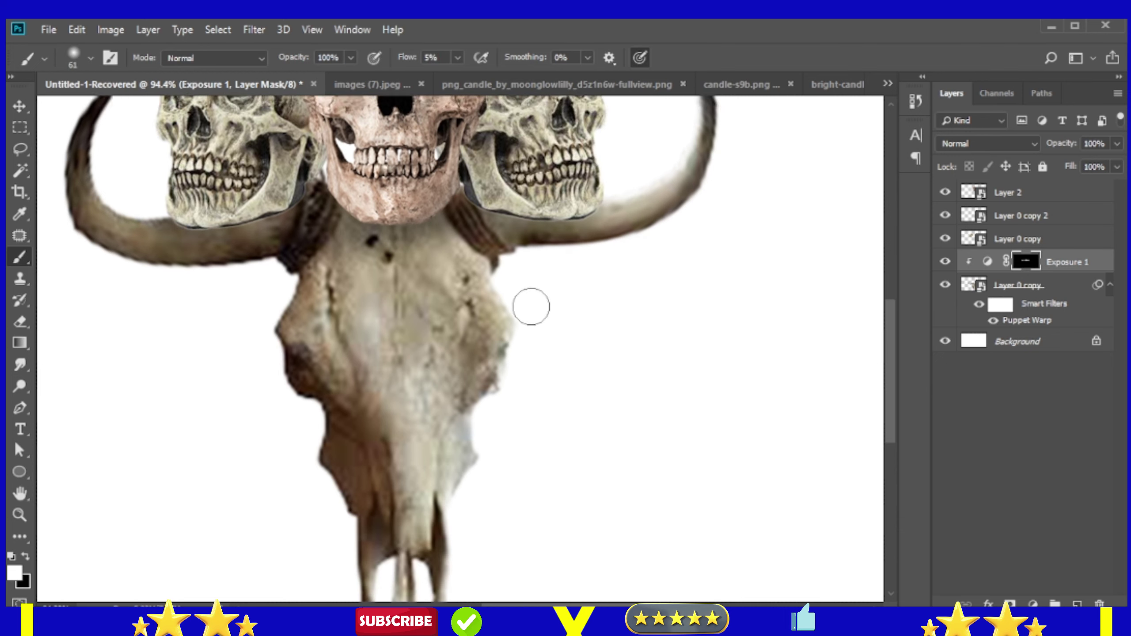
scroll(531, 307, down, 2)
drag(347, 419, 369, 395)
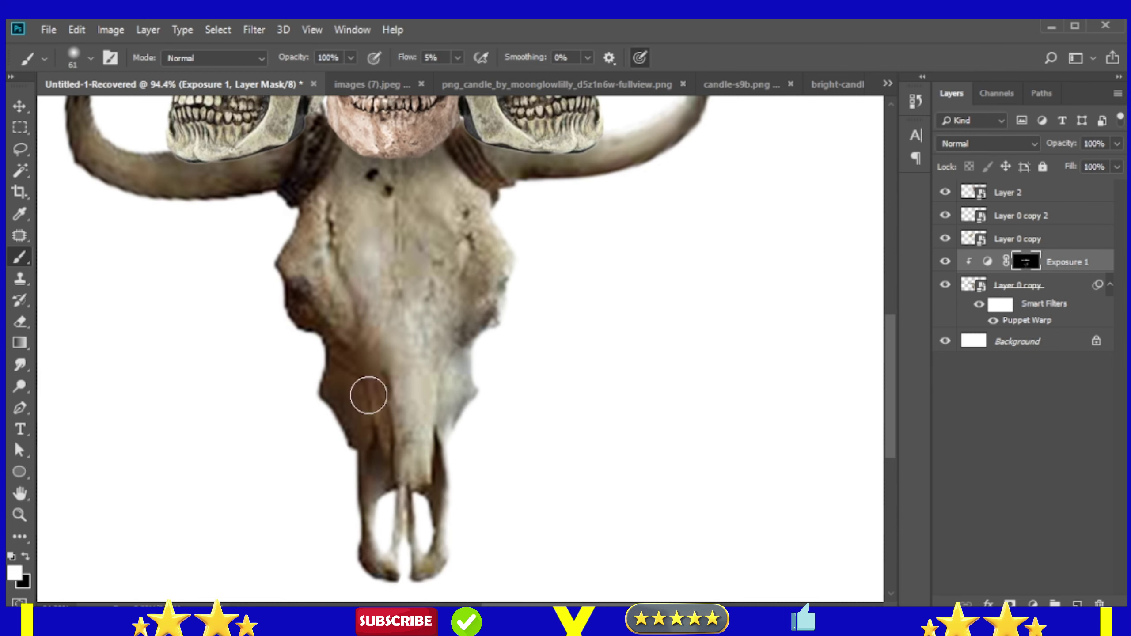
Paint soft black shadows on a new Layer 3 across the horns beneath the skulls
scroll(369, 395, up, 2)
scroll(582, 237, up, 2)
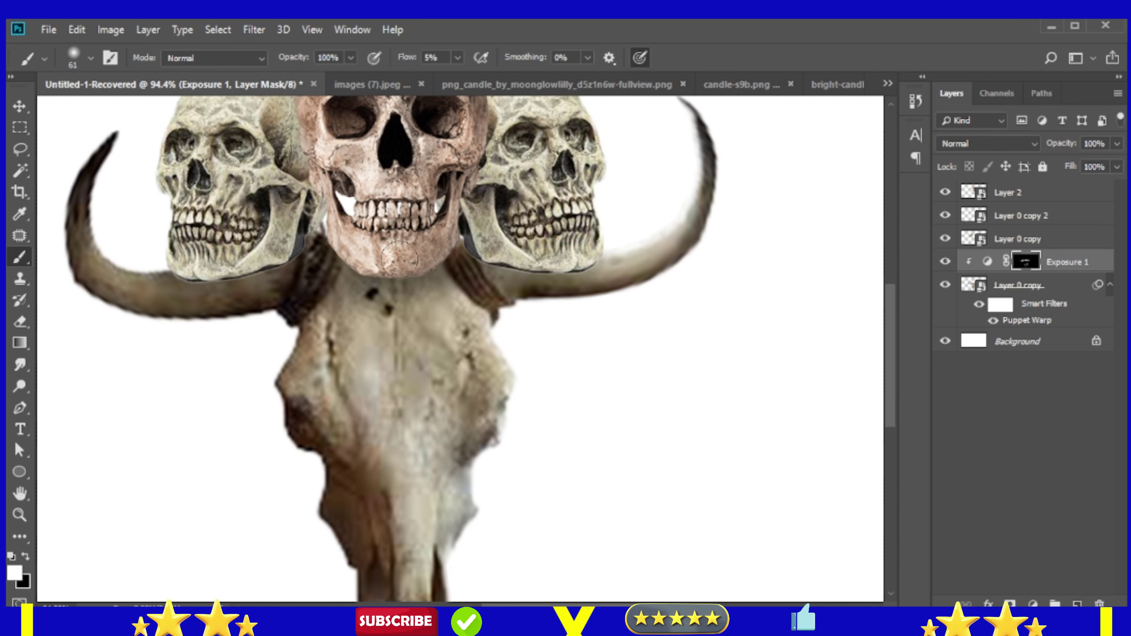
scroll(571, 260, up, 3)
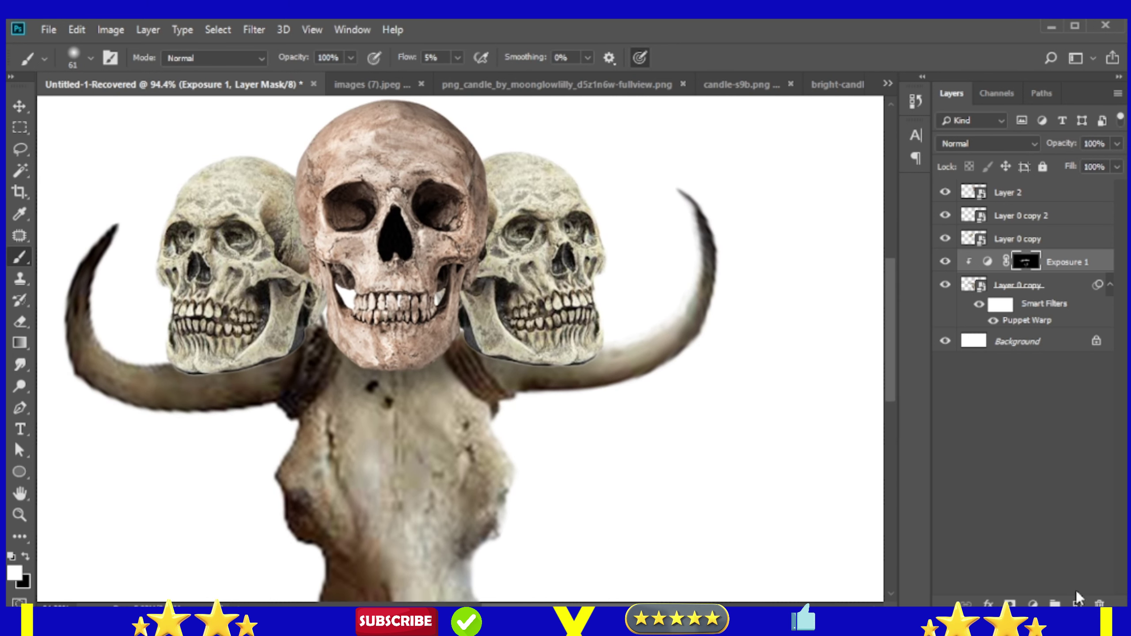
click(1078, 602)
drag(309, 353, 412, 352)
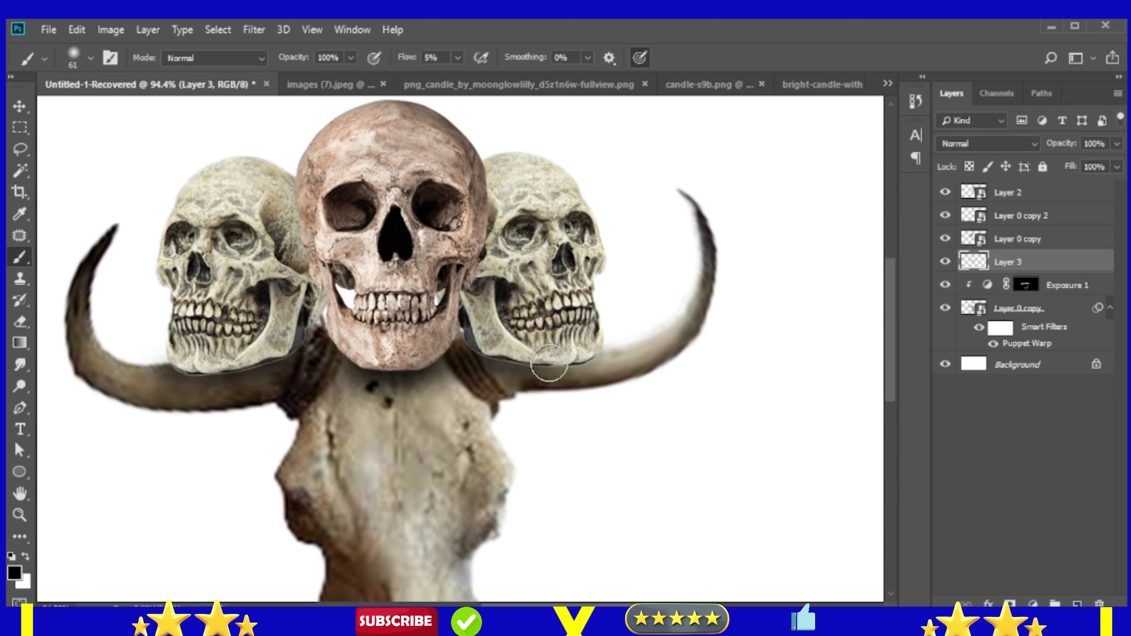
Group the three human skull layers into Group 1
click(1060, 241)
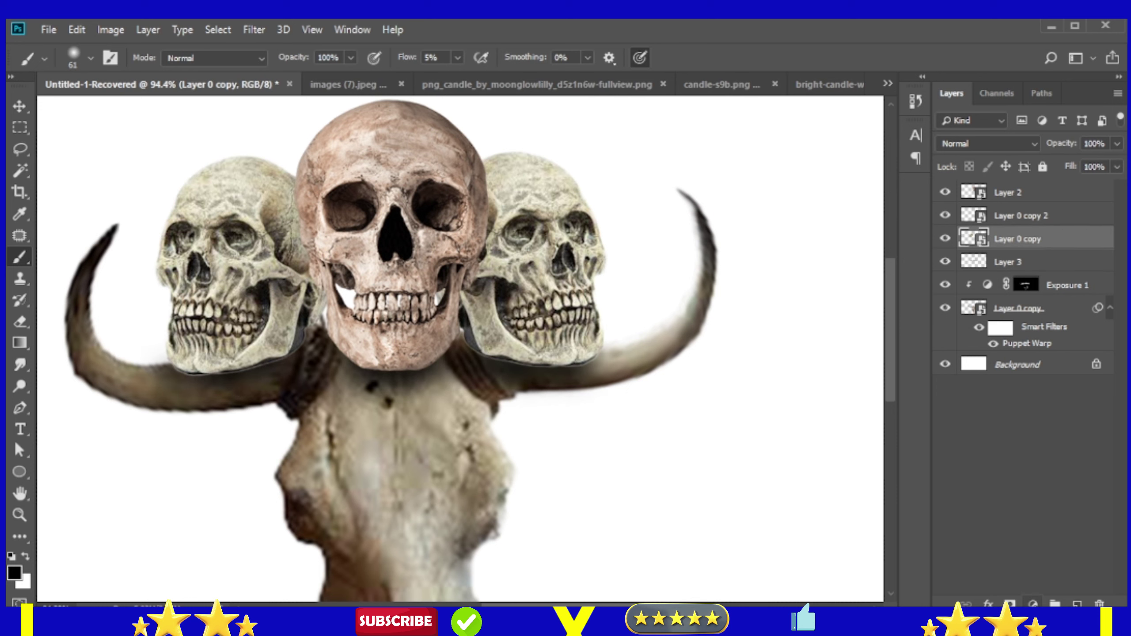
shift+click(1053, 203)
key(ctrl+g)
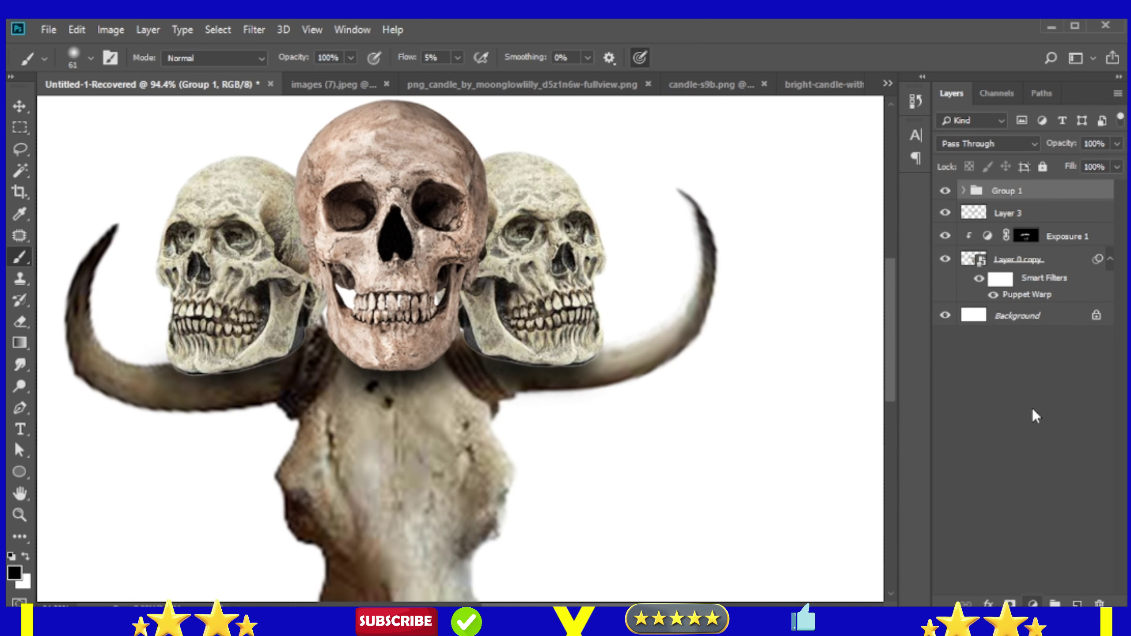
Add a clipped Exposure 2 adjustment with an inverted mask and paint a shadow band under the skulls
key(x)
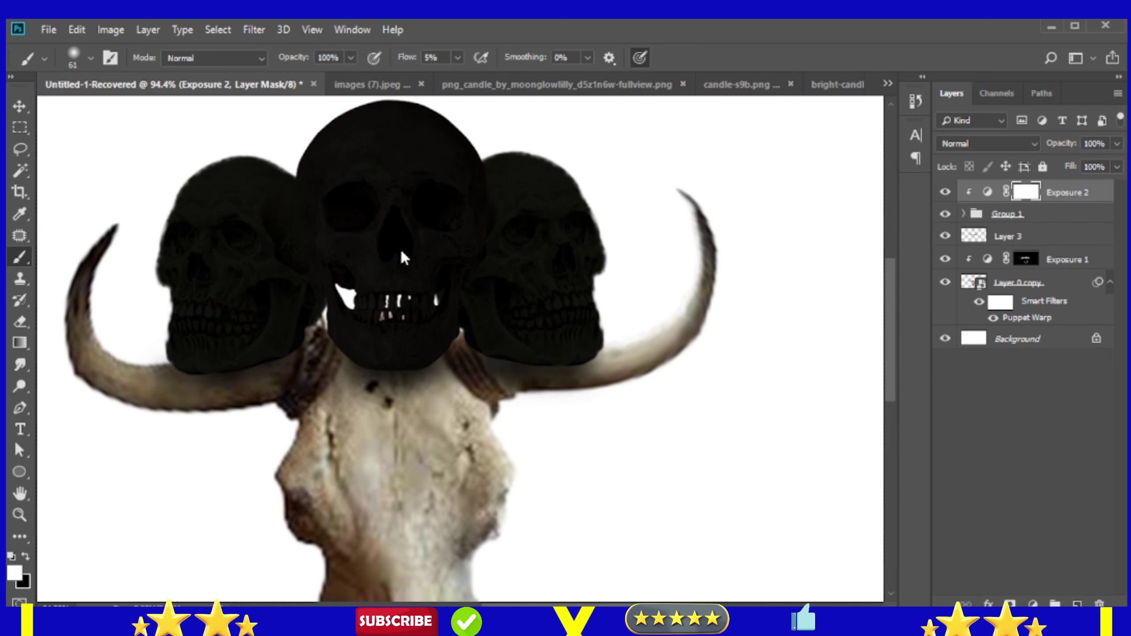
key(ctrl+i)
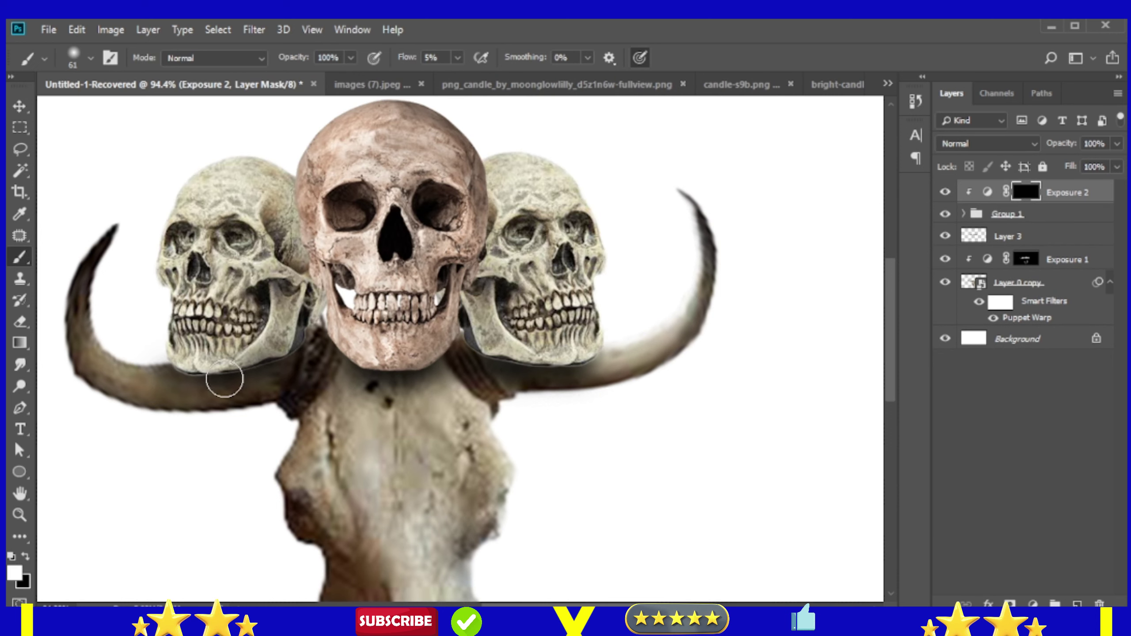
mouse_move(309, 361)
mouse_down()
mouse_move(578, 370)
mouse_move(409, 376)
mouse_move(308, 336)
mouse_move(422, 335)
mouse_move(480, 364)
mouse_move(597, 362)
mouse_move(161, 383)
mouse_move(305, 355)
mouse_up()
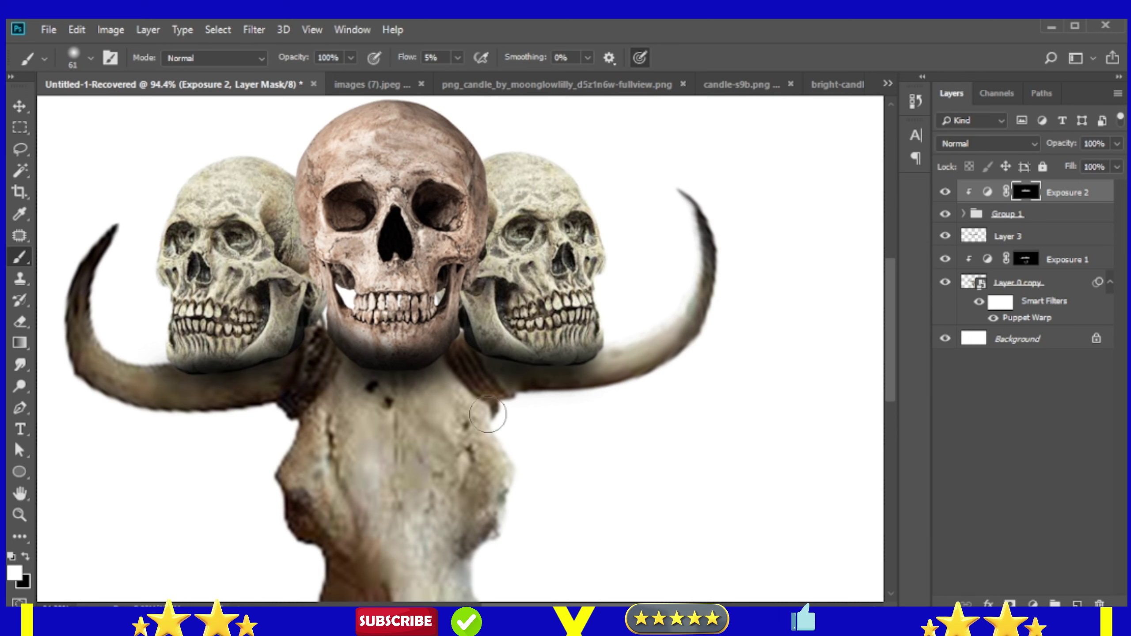
scroll(488, 415, down, 4)
scroll(456, 433, up, 5)
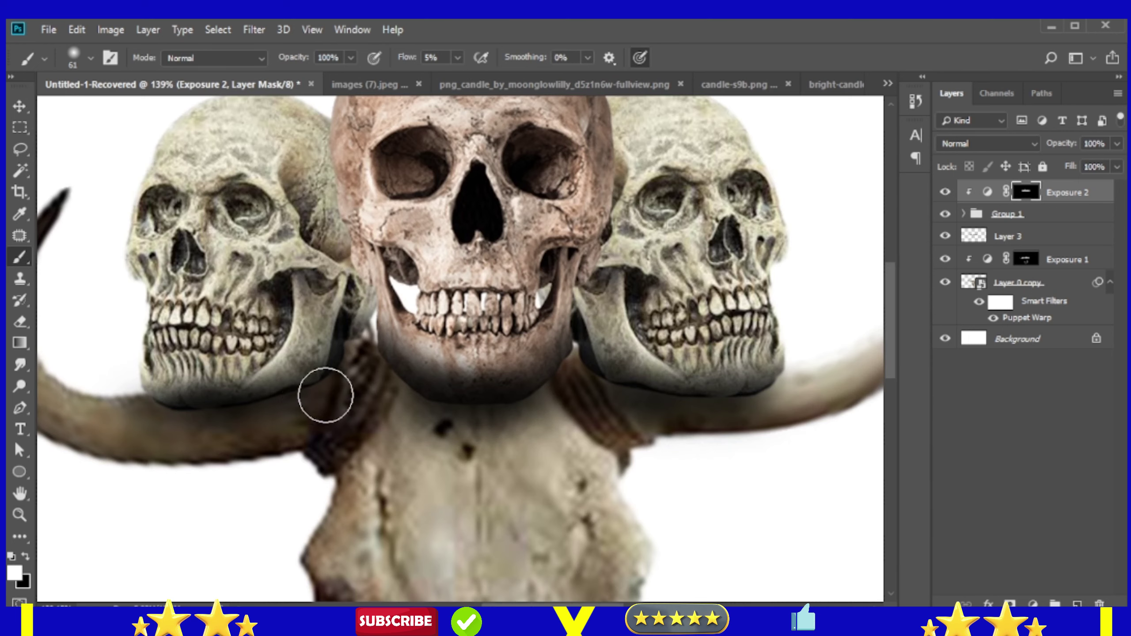
scroll(294, 435, up, 2)
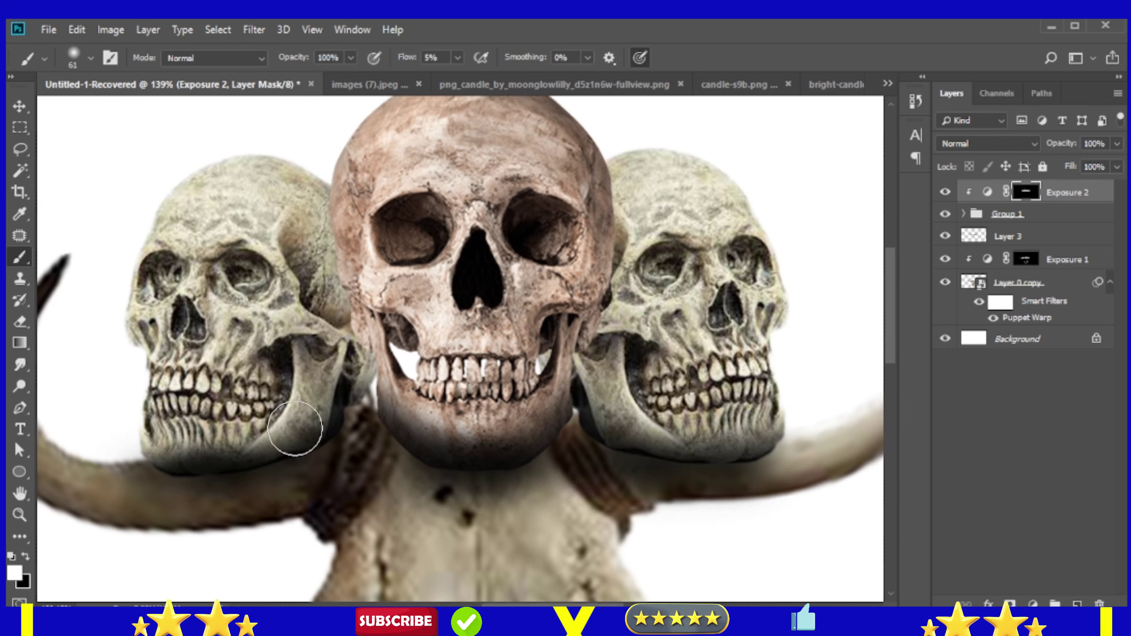
scroll(416, 329, up, 3)
scroll(412, 373, up, 1)
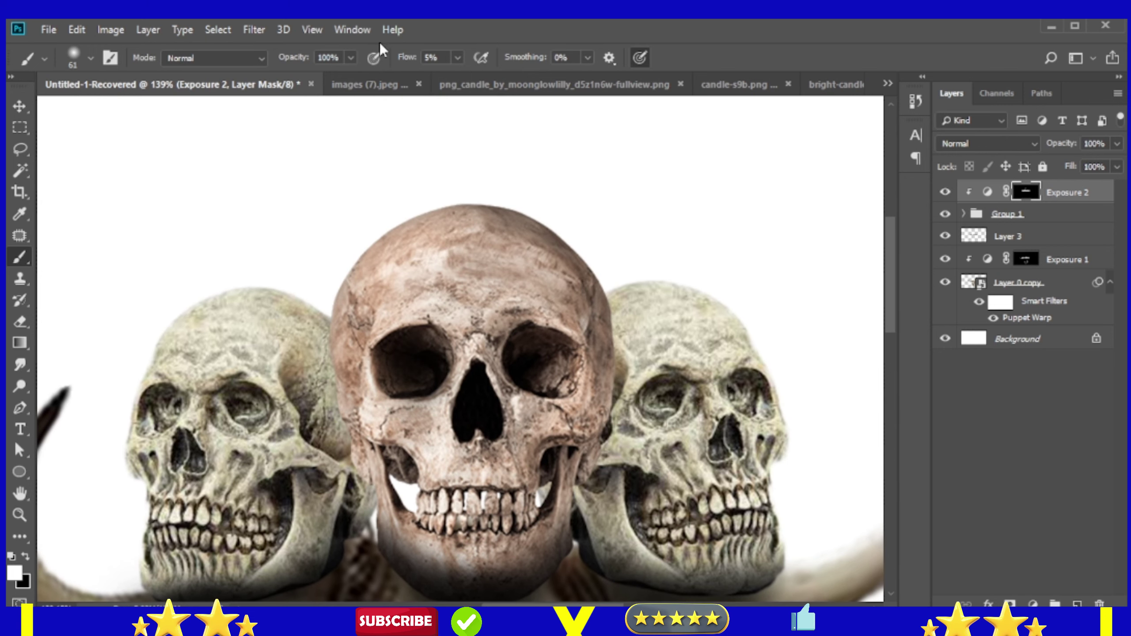
Darken the eye sockets of the centre, right and left skulls, raising brush flow to 23%
drag(410, 367, 418, 372)
drag(541, 365, 535, 366)
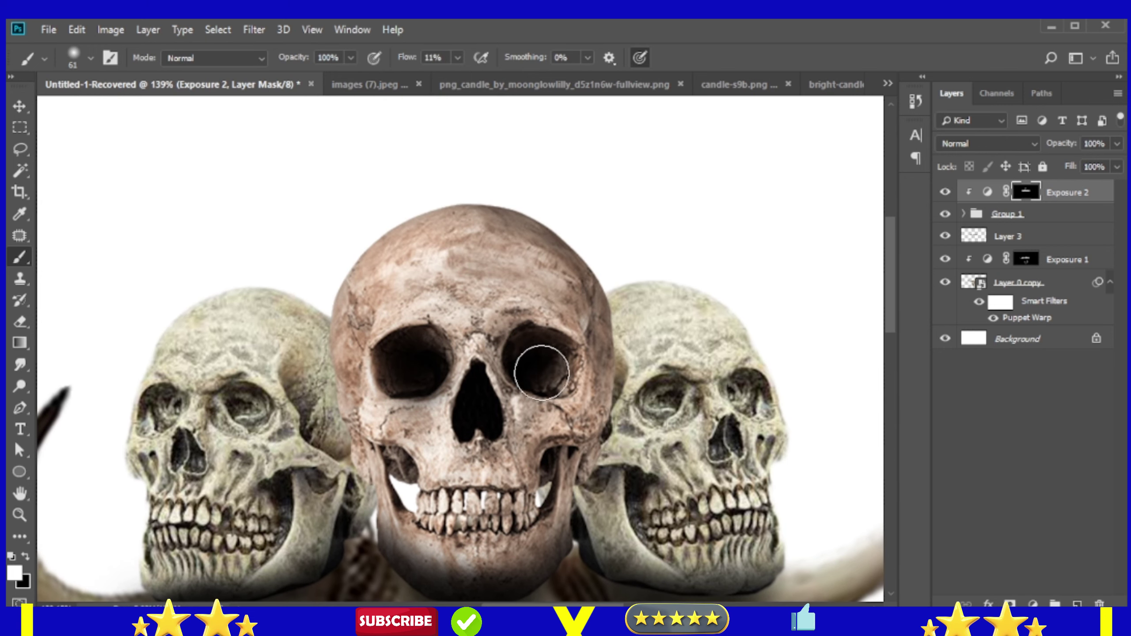
drag(412, 374, 404, 374)
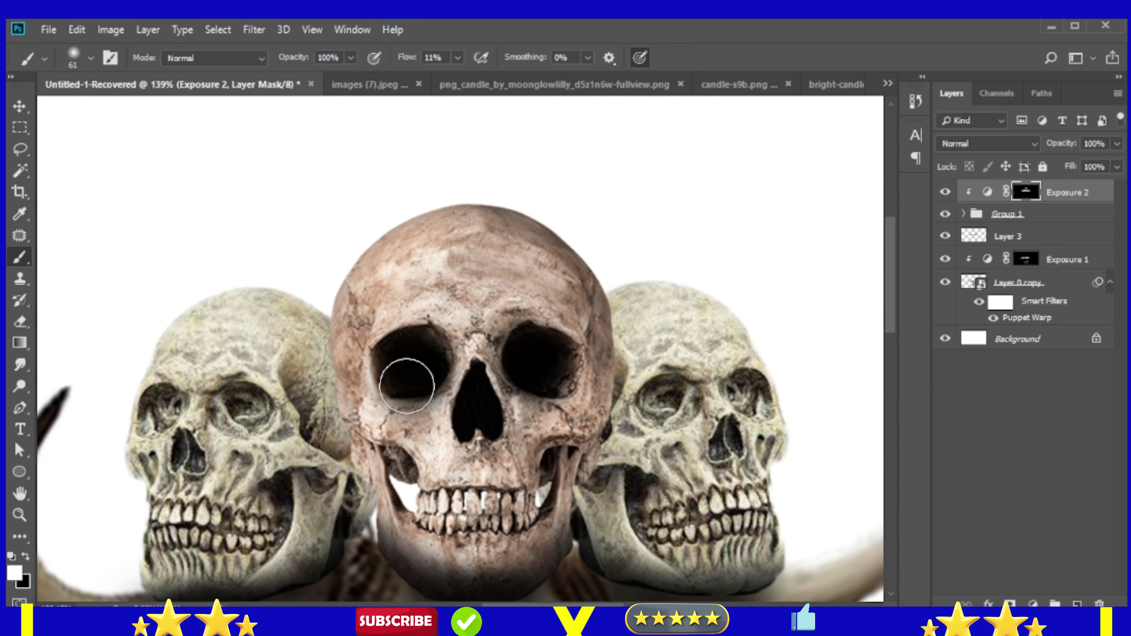
drag(548, 357, 531, 356)
scroll(660, 376, down, 1)
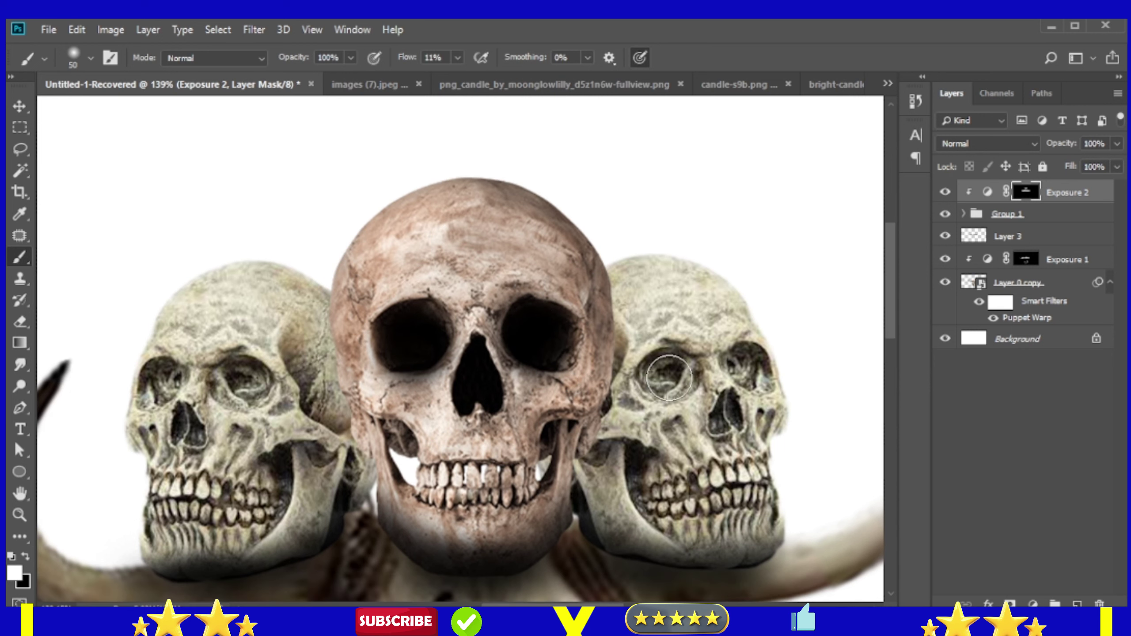
drag(669, 378, 657, 386)
key(shift+2)
key(shift+3)
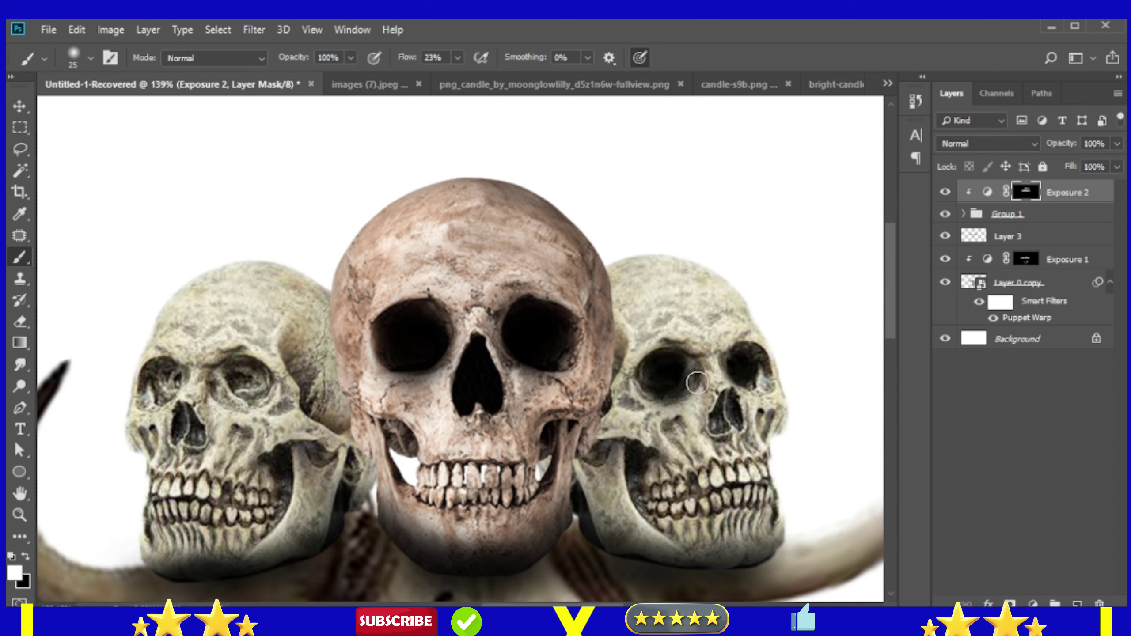
drag(244, 377, 240, 391)
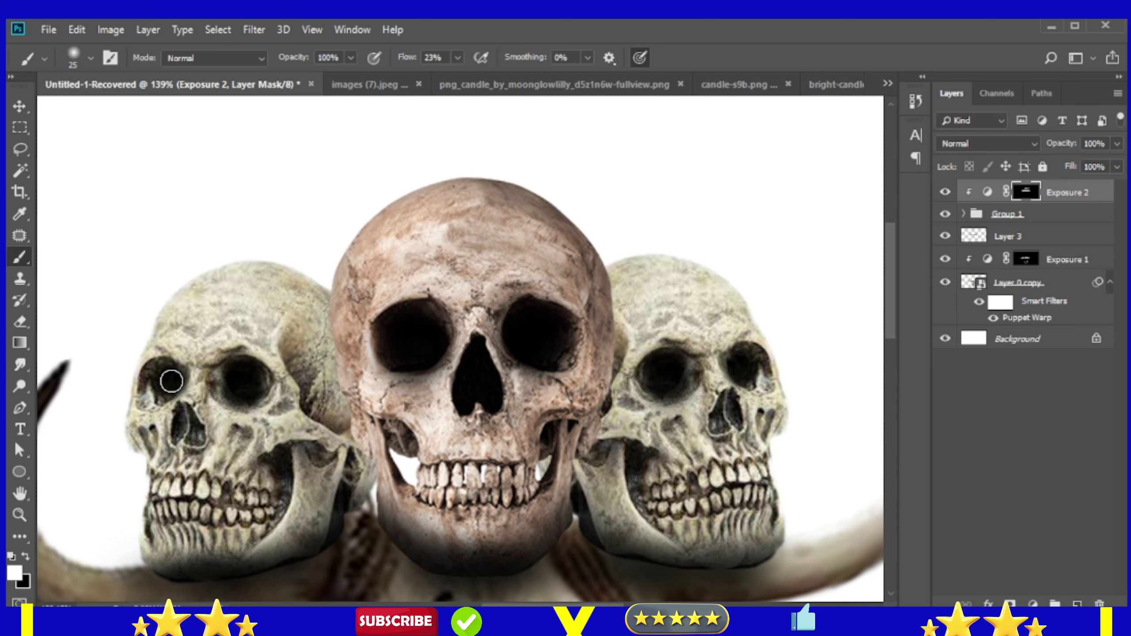
Zoom out to review the whole composition and select Group 1
key(ctrl+0)
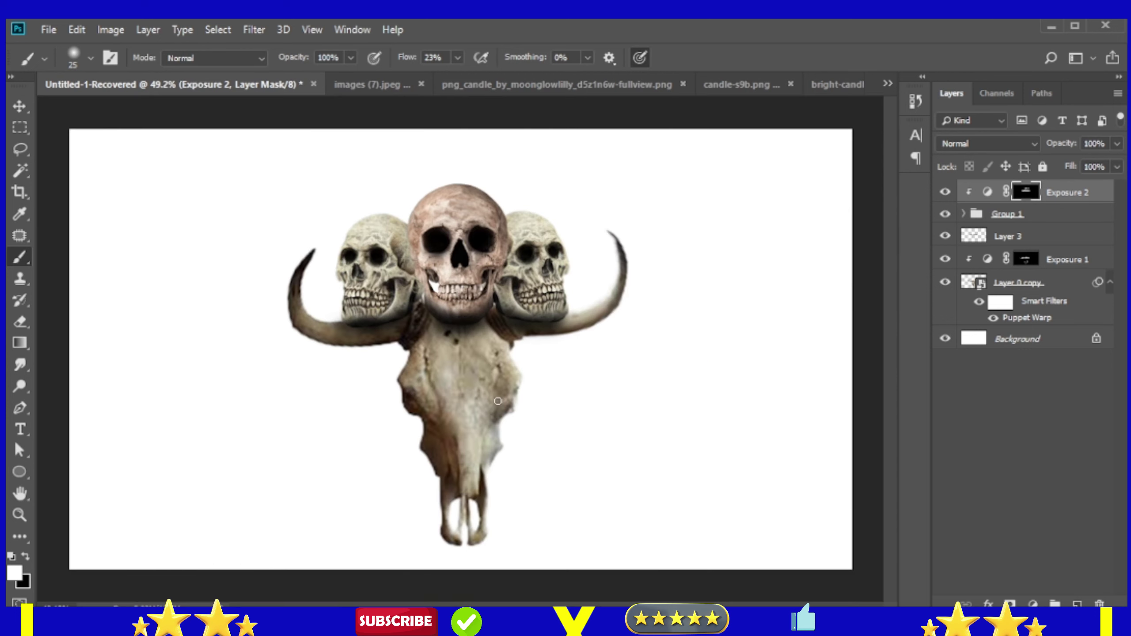
scroll(498, 401, up, 5)
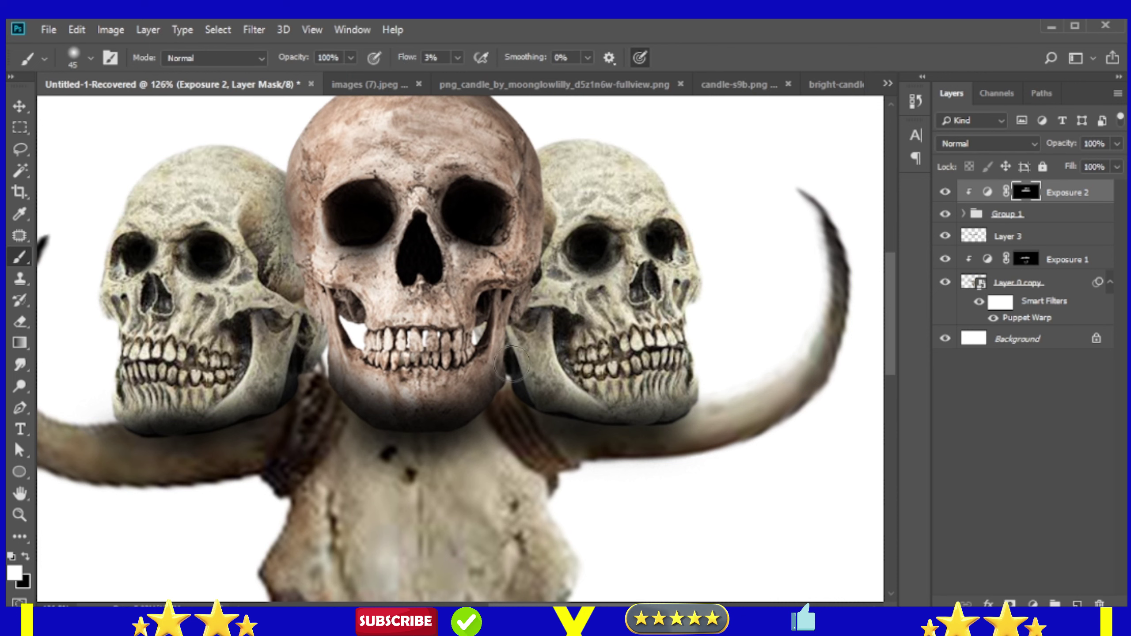
scroll(547, 168, up, 1)
scroll(526, 213, down, 1)
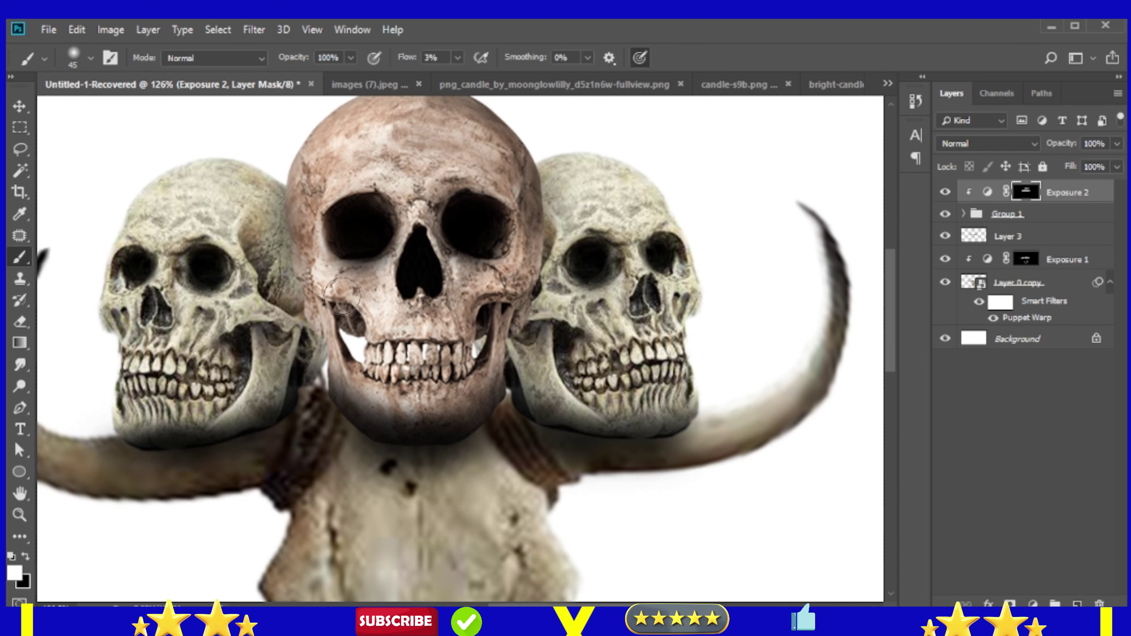
scroll(619, 435, down, 2)
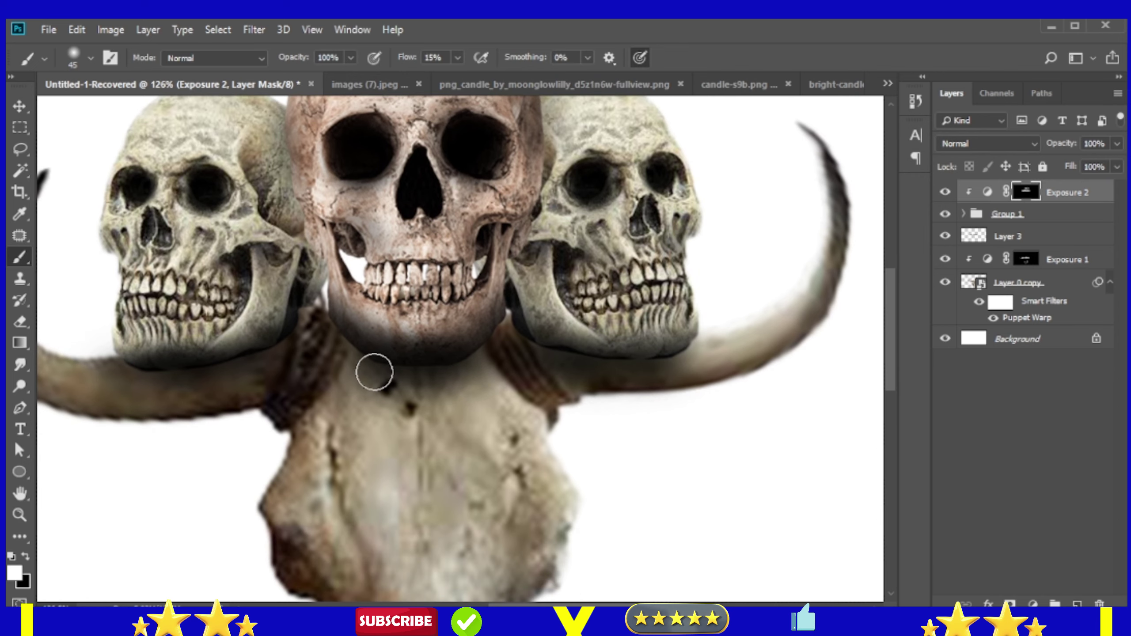
scroll(434, 392, down, 2)
scroll(451, 435, down, 4)
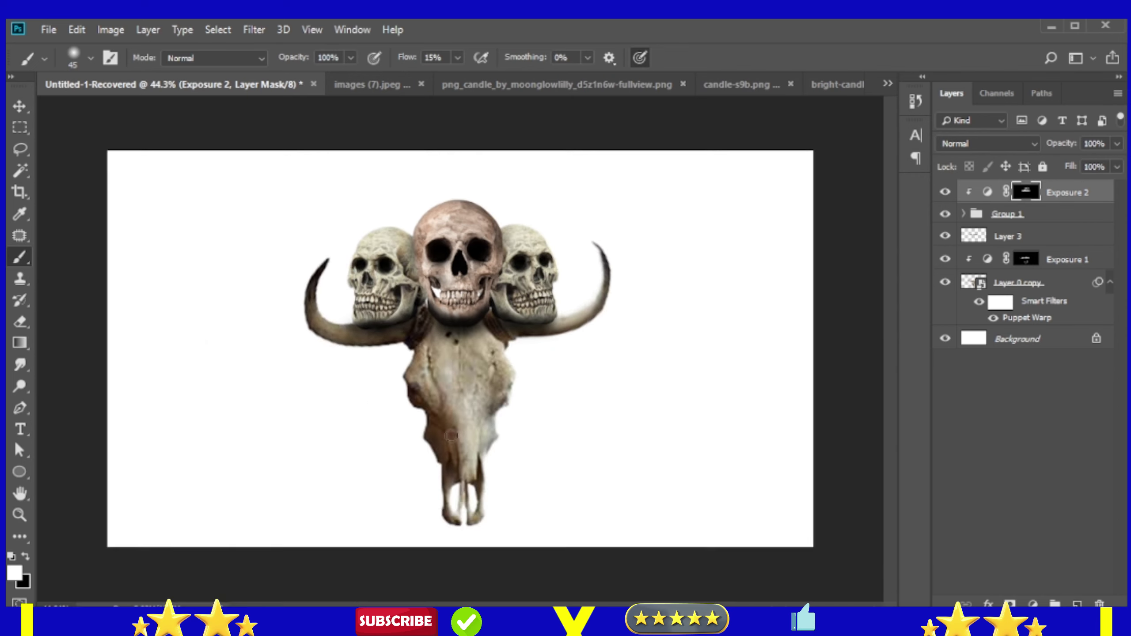
scroll(451, 436, up, 3)
scroll(467, 404, up, 2)
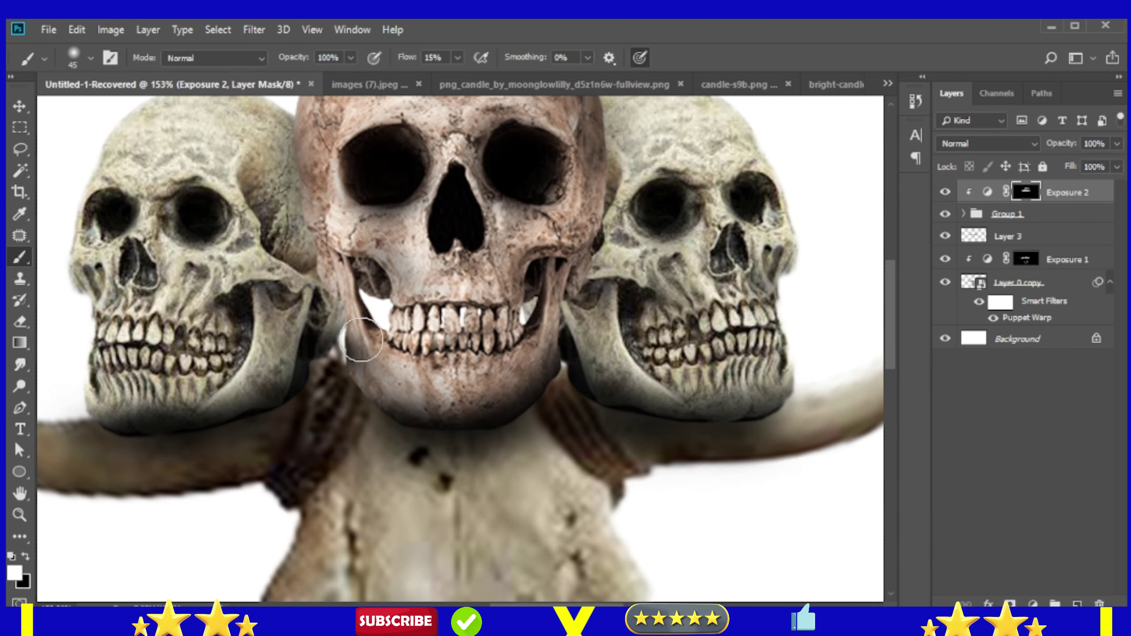
scroll(580, 438, down, 5)
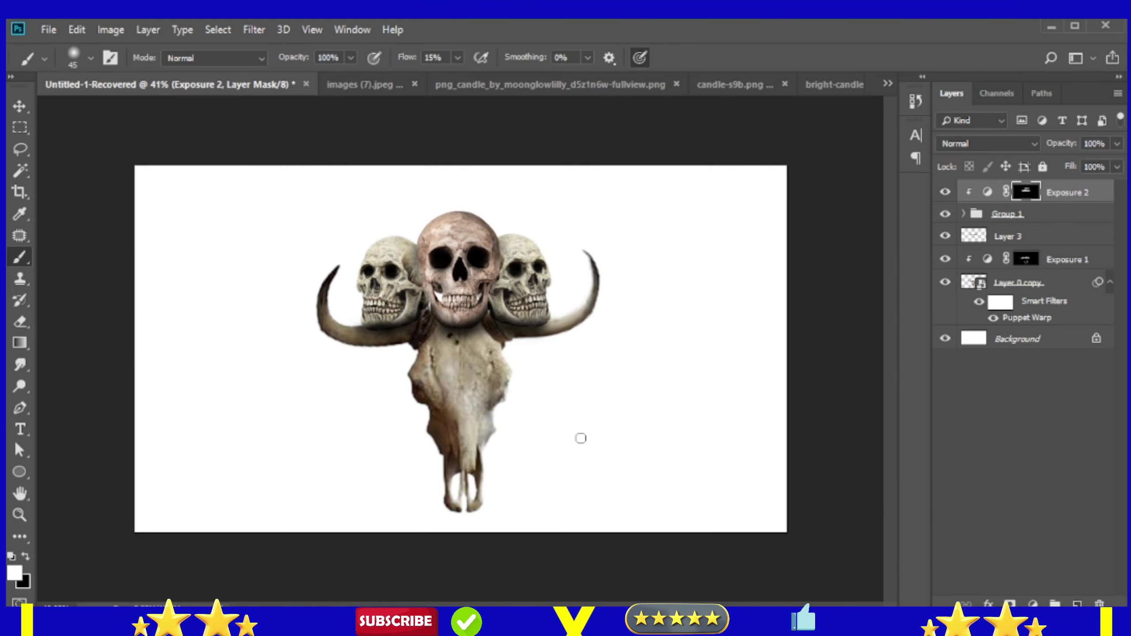
scroll(474, 407, up, 3)
click(1007, 214)
Expand Group 1 and create a new Layer 4 positioned just beneath Layer 2
click(964, 214)
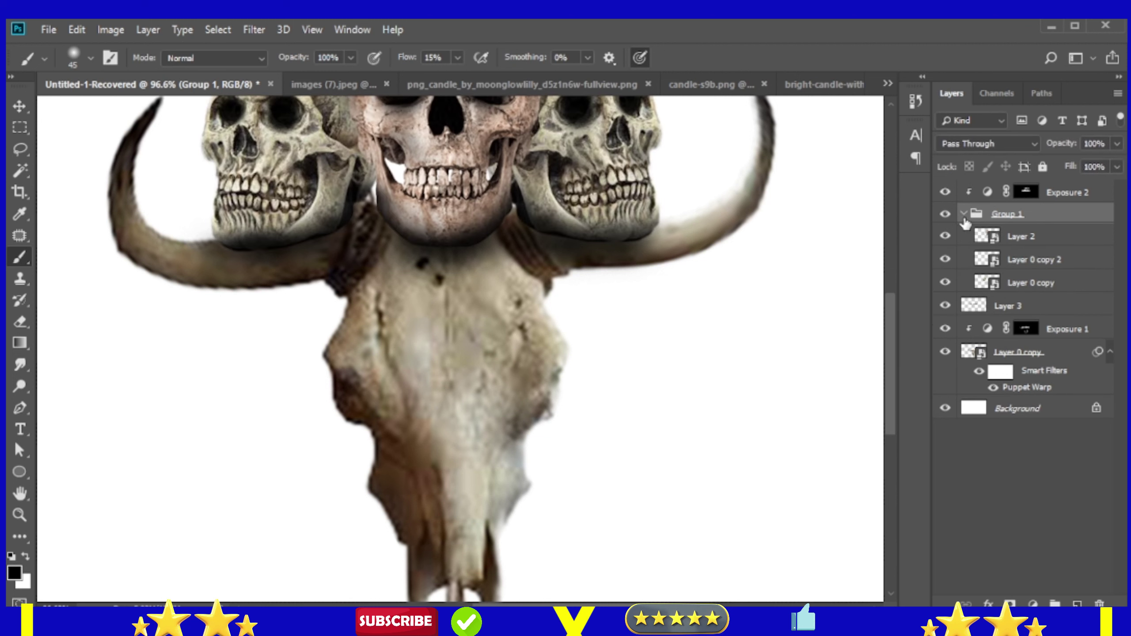
click(1015, 282)
key(ctrl+shift+alt+n)
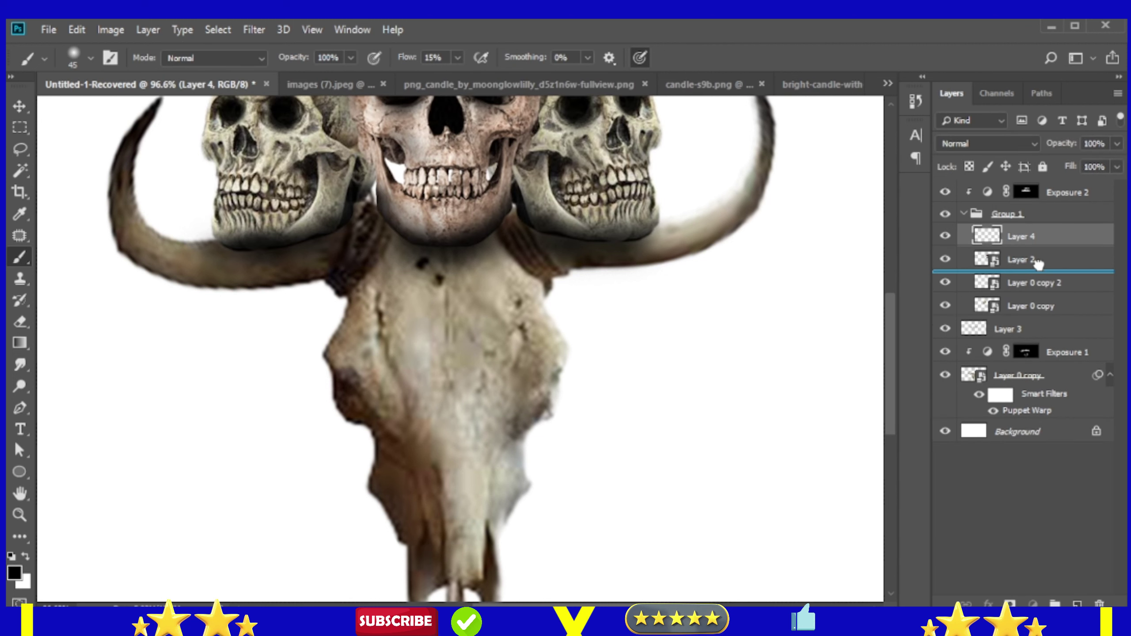
drag(1024, 236, 1035, 267)
scroll(446, 312, up, 5)
scroll(392, 383, up, 2)
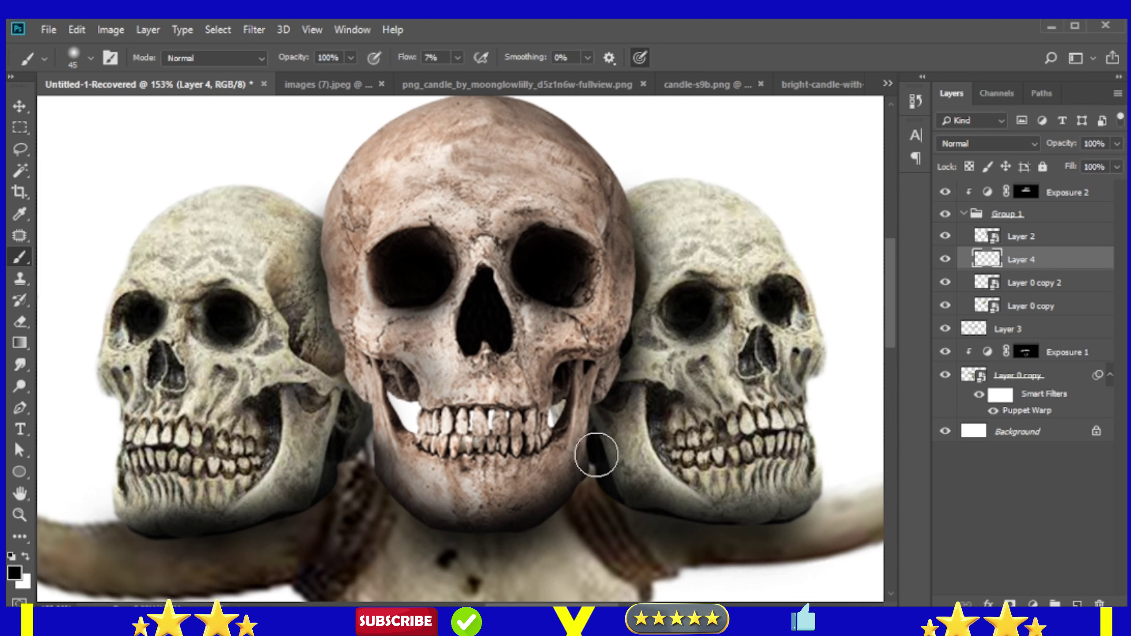
scroll(349, 538, down, 2)
scroll(401, 561, down, 3)
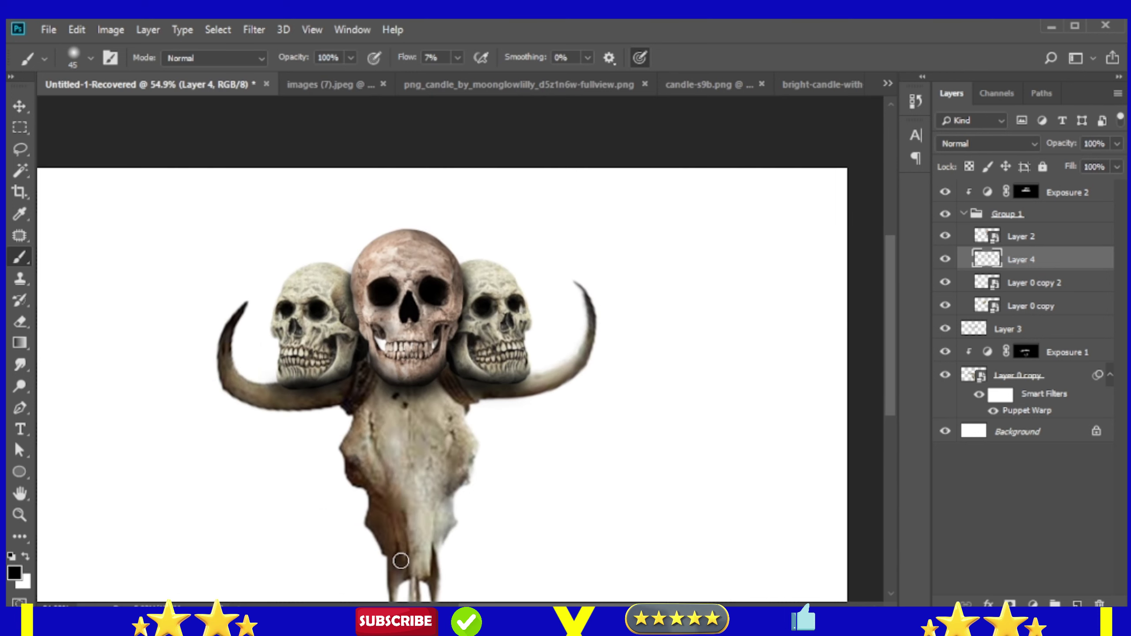
scroll(381, 346, up, 5)
key(alt+comma)
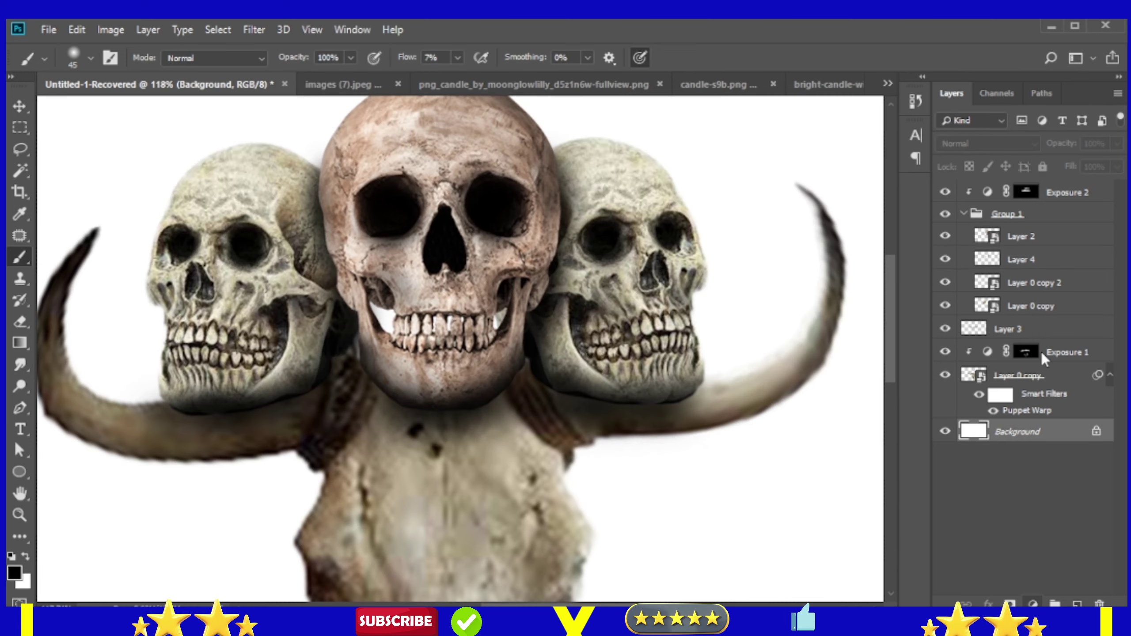
Add a dark charcoal grey Solid Color fill layer above Background
key(Return)
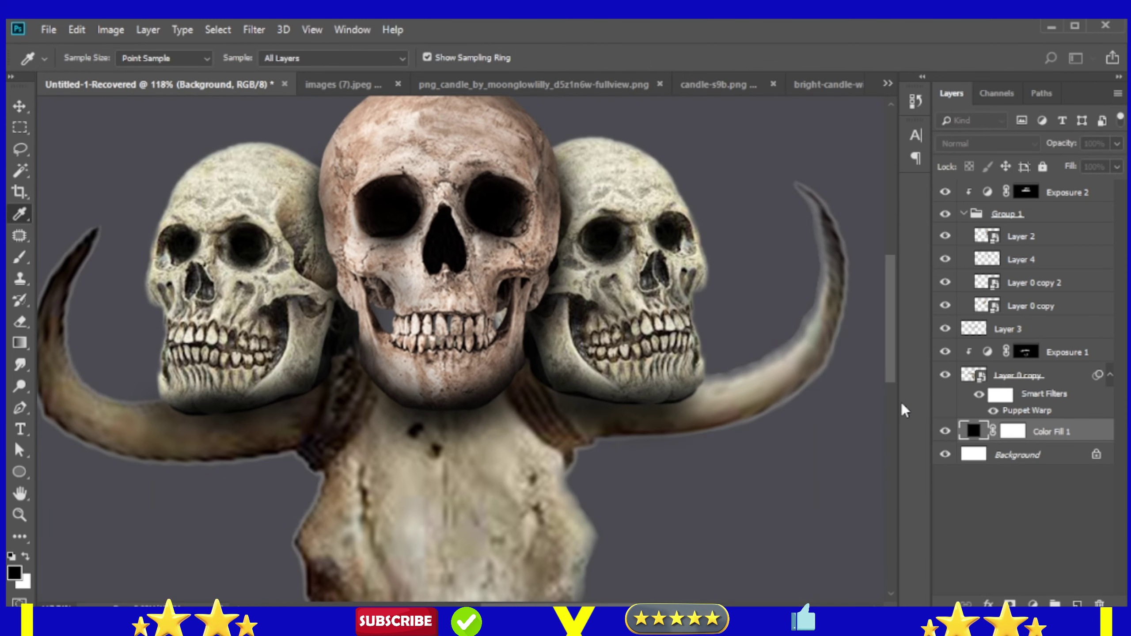
click(777, 520)
click(701, 513)
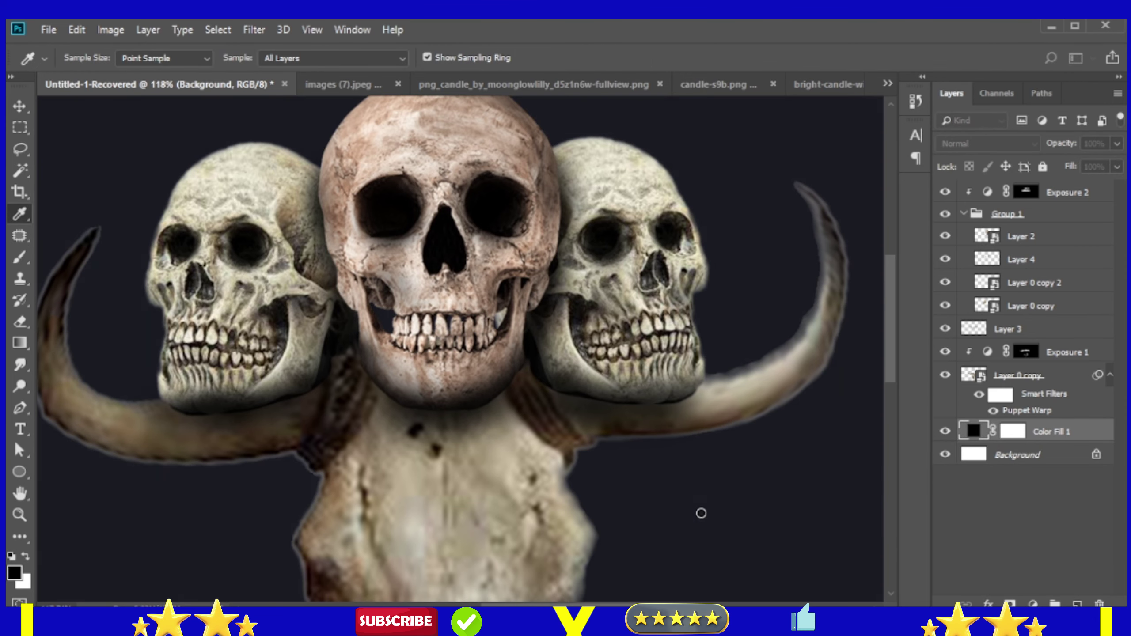
click(669, 495)
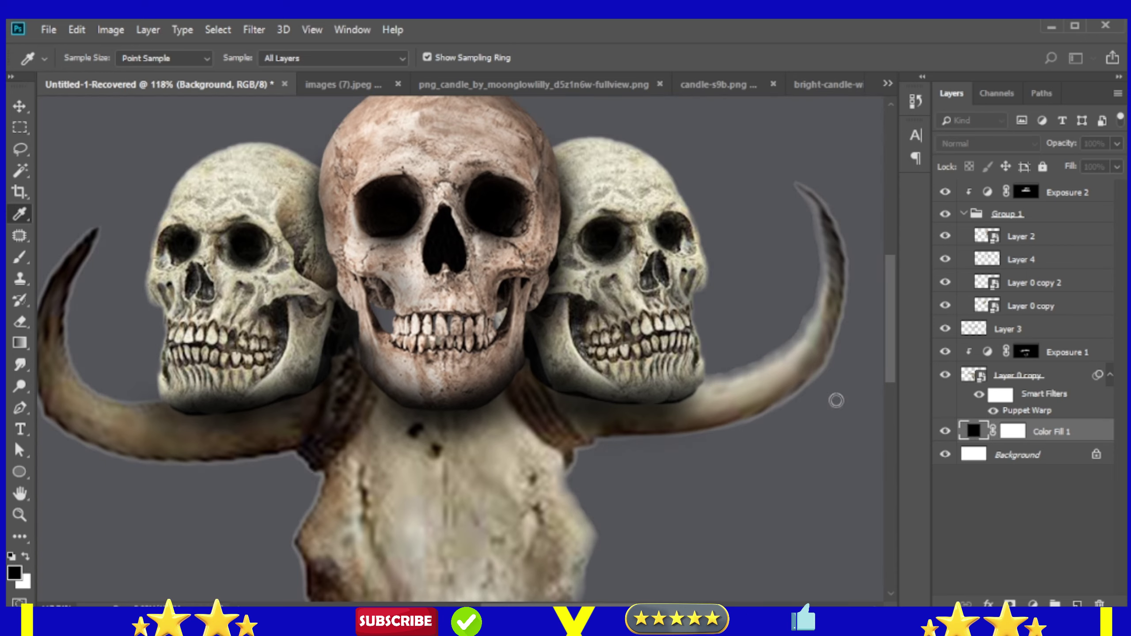
Switch to the Brush, fit the view, and select the Exposure 1 mask to refine it
key(Return)
key(b)
key(ctrl+0)
scroll(442, 447, up, 2)
scroll(442, 447, down, 3)
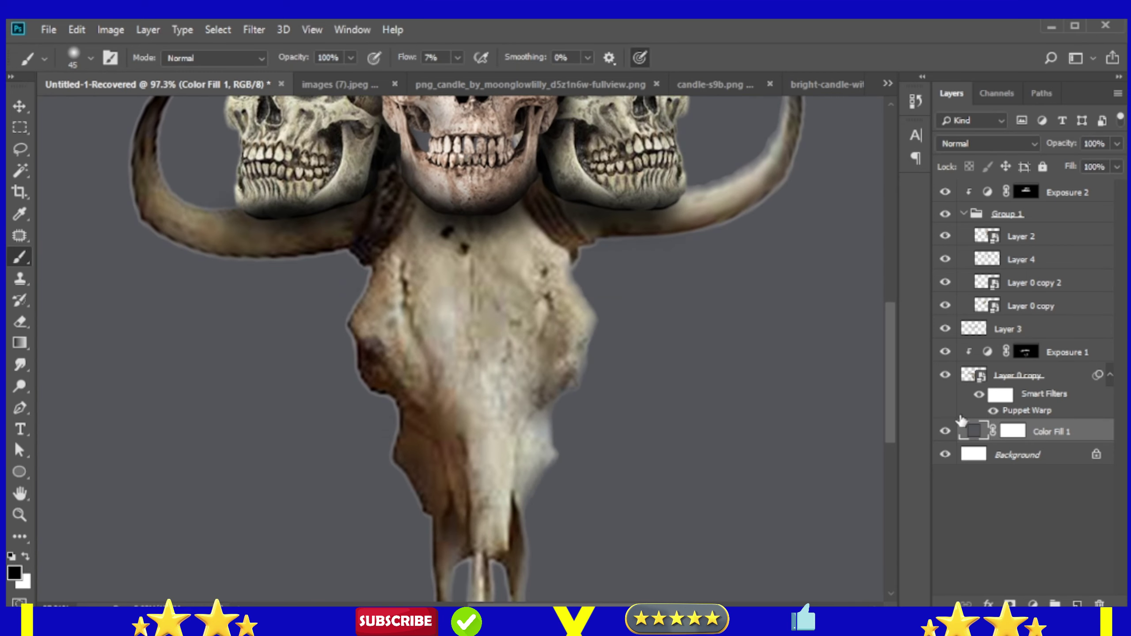
click(1025, 352)
scroll(470, 303, up, 1)
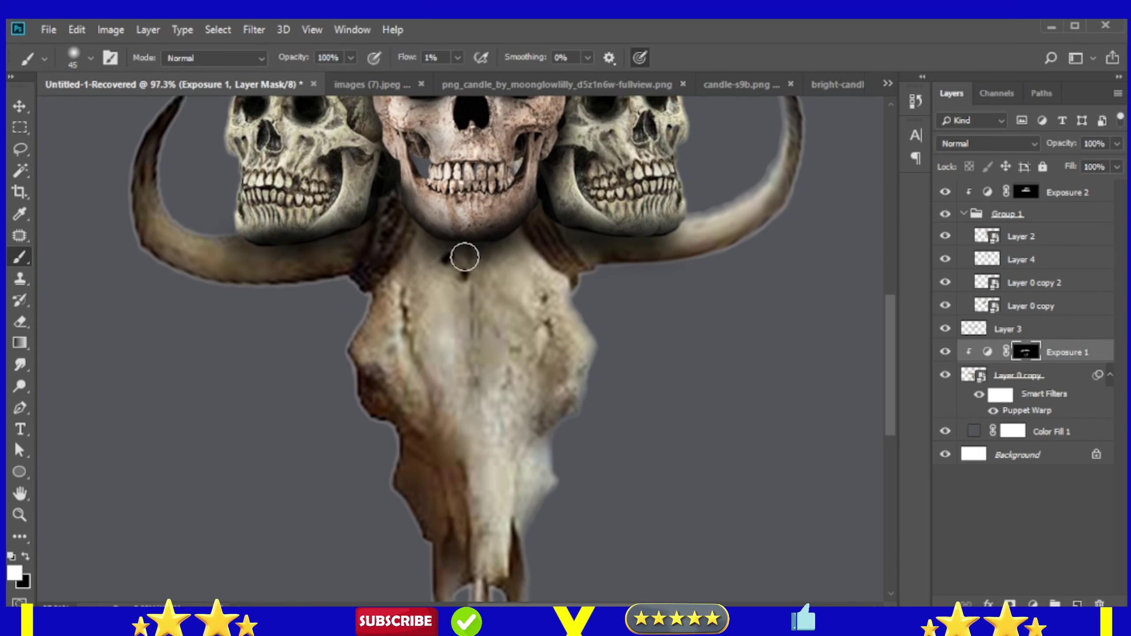
scroll(407, 270, down, 5)
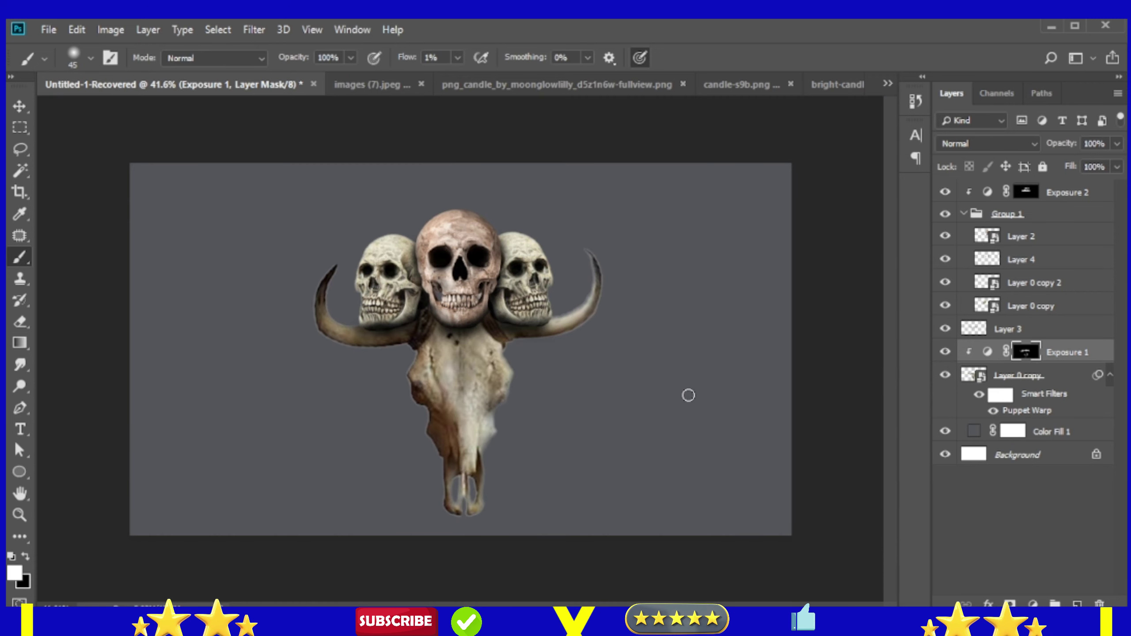
scroll(515, 393, up, 2)
Add an empty Layer 5 above Exposure 2 at the top of the stack
click(1039, 236)
click(1077, 191)
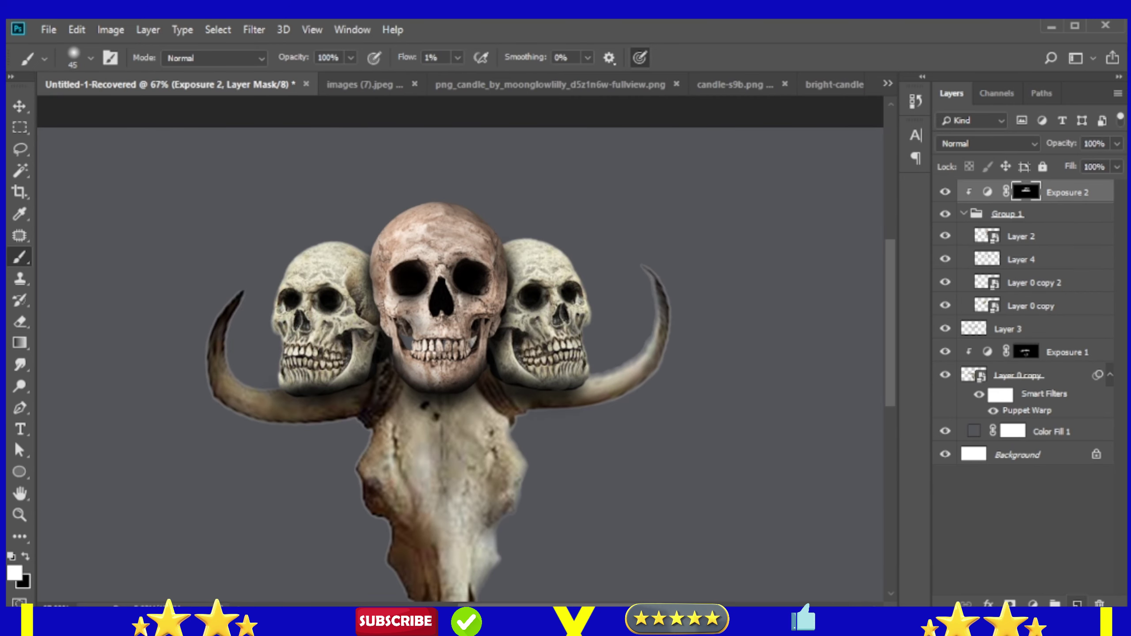
click(1078, 604)
Sample yellow and paint small pupils in all six skull eye sockets on Layer 5
key(i)
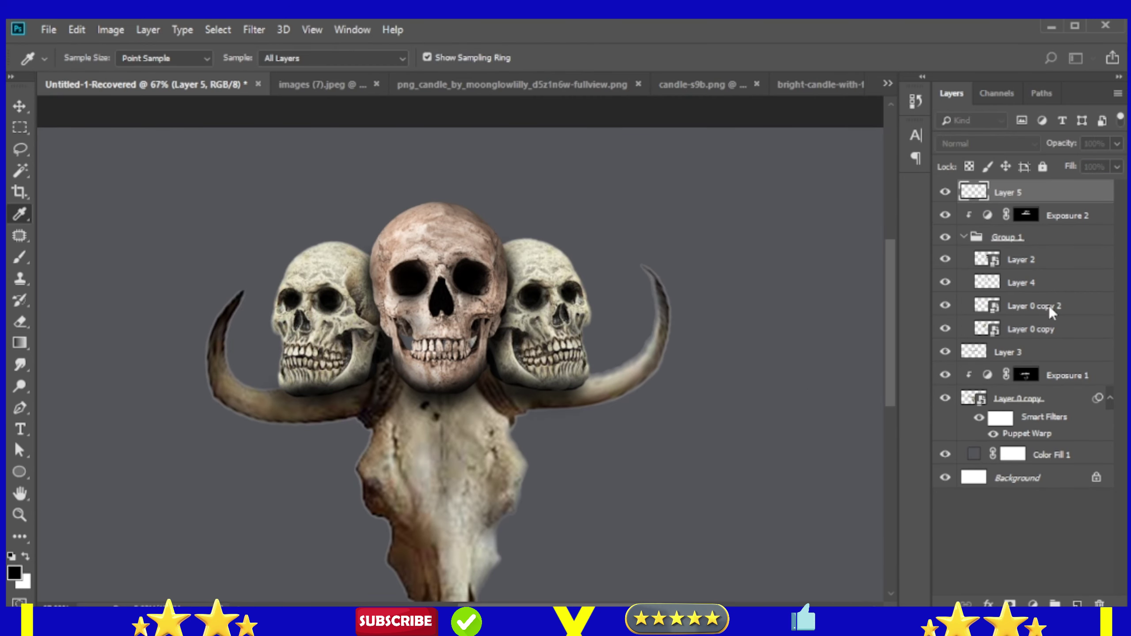
key(b)
scroll(175, 334, up, 2)
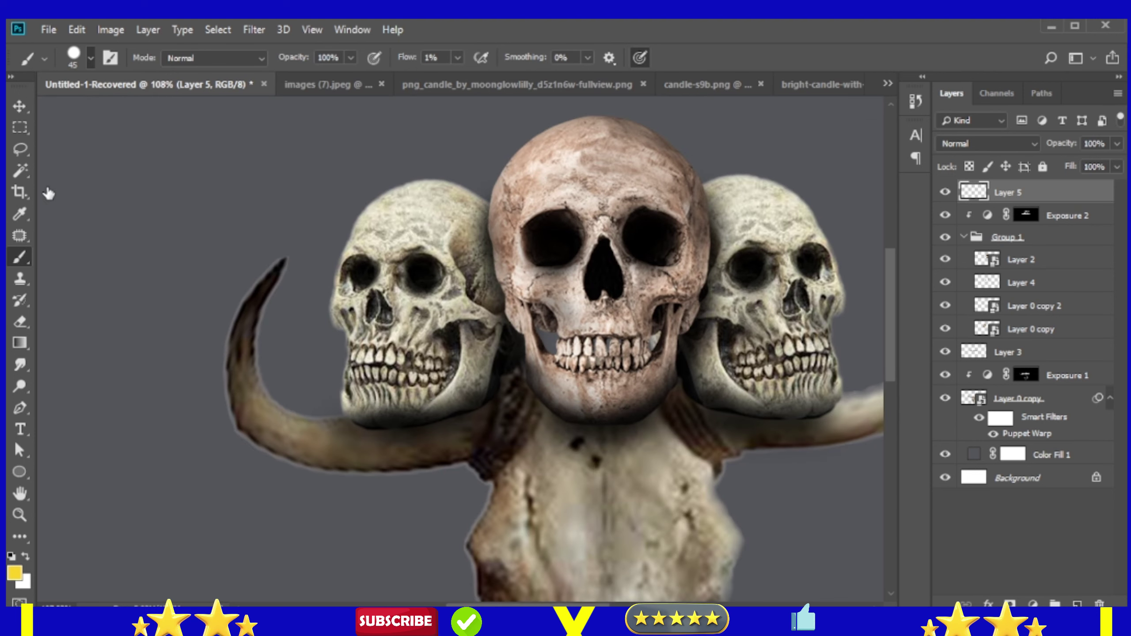
key(bracketleft)
key(bracketleft)
key(bracketleft)
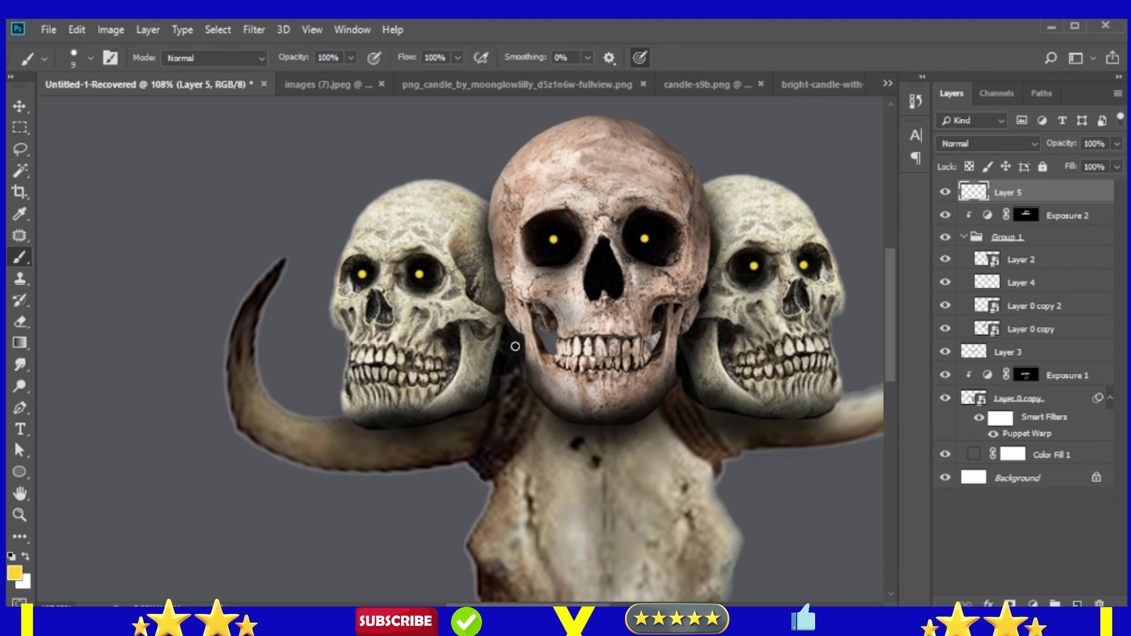
scroll(516, 347, down, 5)
scroll(535, 379, up, 3)
Add a yellow Solid Color fill layer, Color Fill 2, at the top
scroll(476, 299, up, 2)
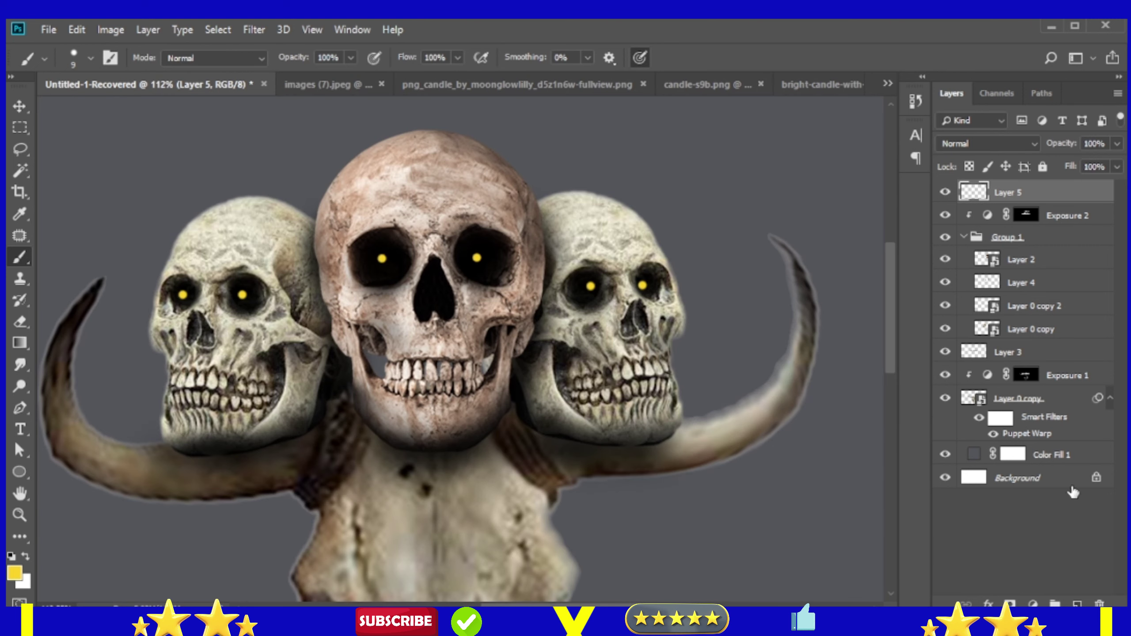
click(1034, 604)
click(1032, 315)
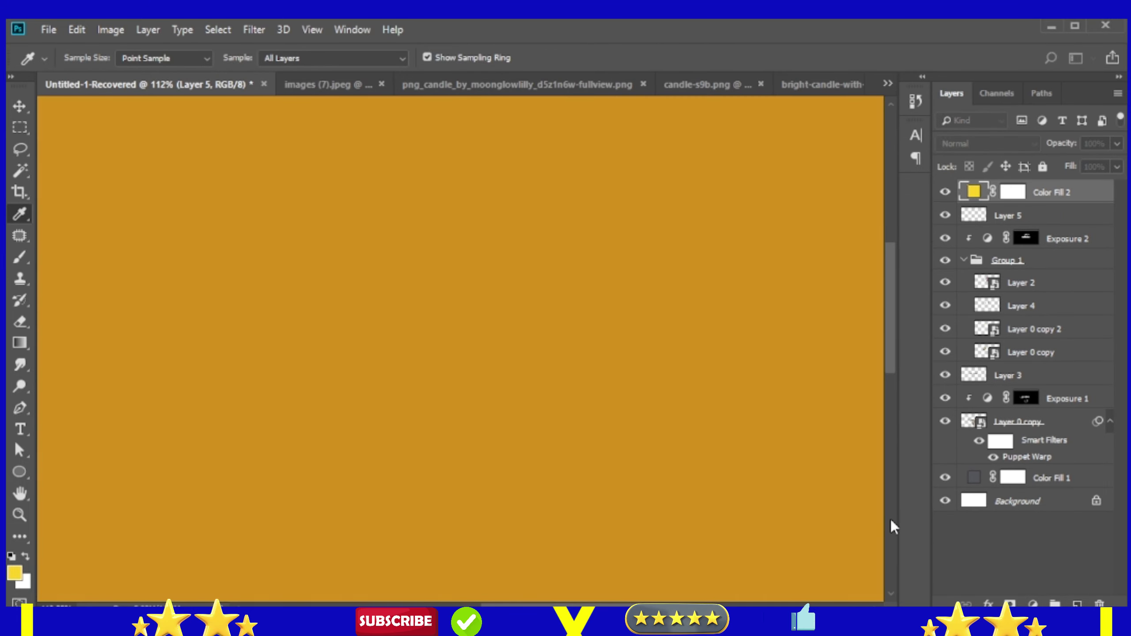
Set Color Fill 2 to Linear Dodge (Add) and invert its mask to hide the glow
key(Return)
click(1025, 143)
click(1004, 315)
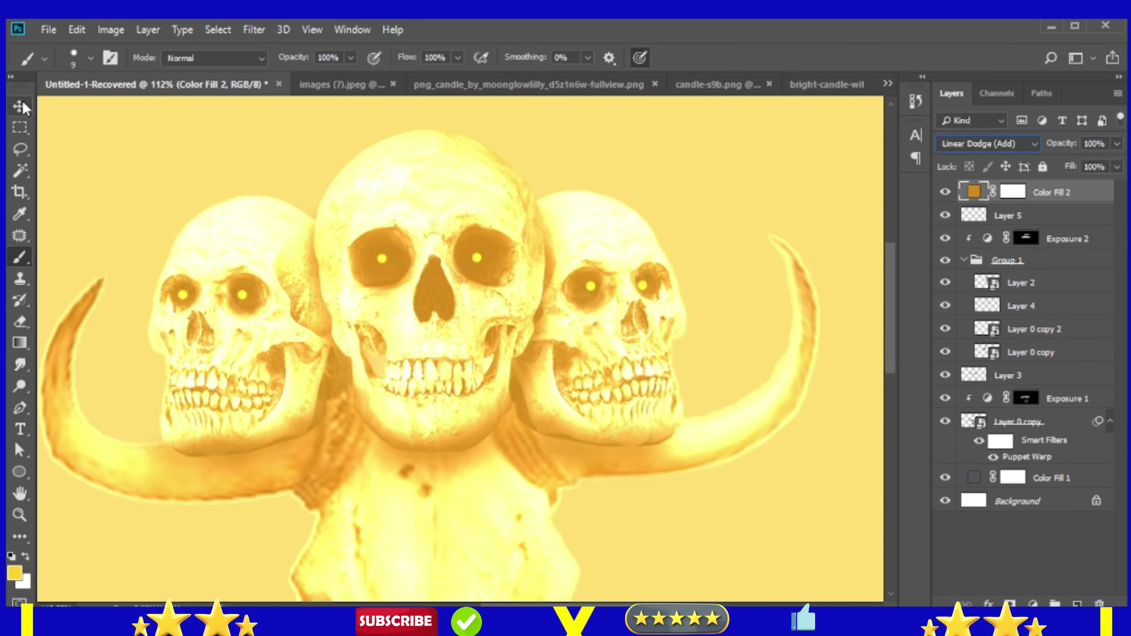
click(1008, 195)
key(ctrl+i)
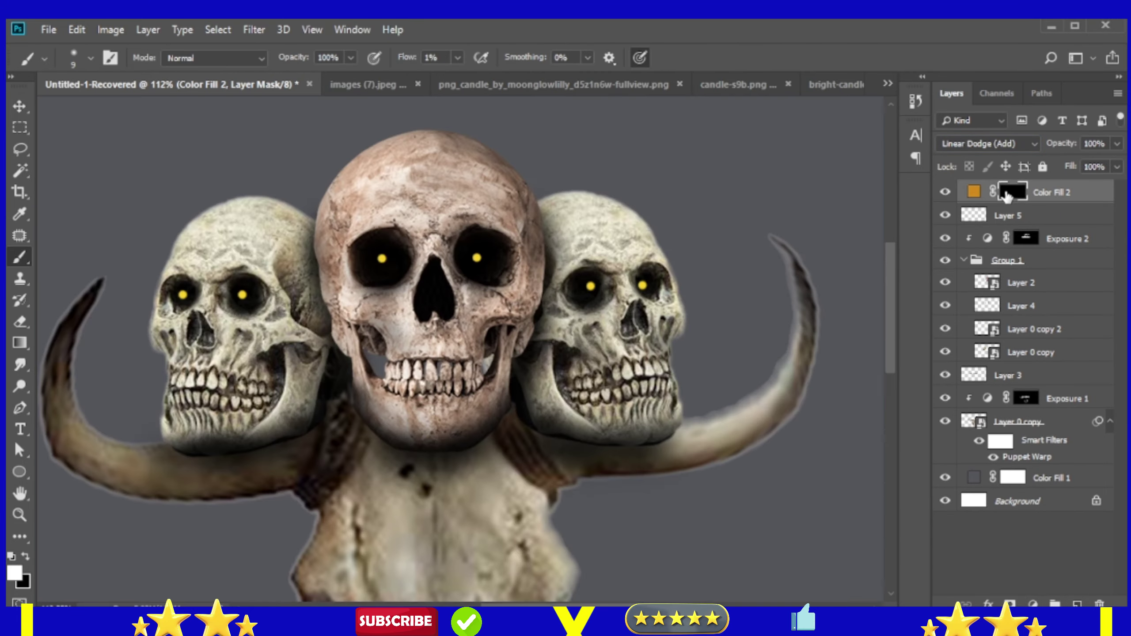
Paint the yellow glow back around each skull's eyes with a 12% flow brush
scroll(477, 303, up, 3)
scroll(476, 303, up, 1)
drag(407, 57, 416, 58)
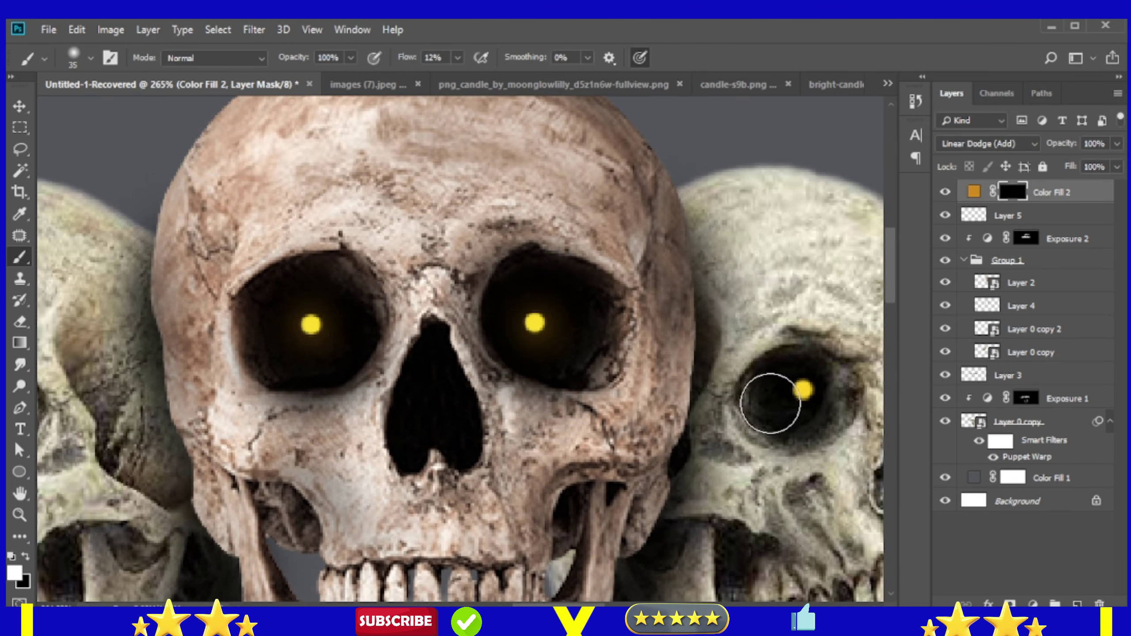
scroll(793, 389, down, 3)
click(578, 437)
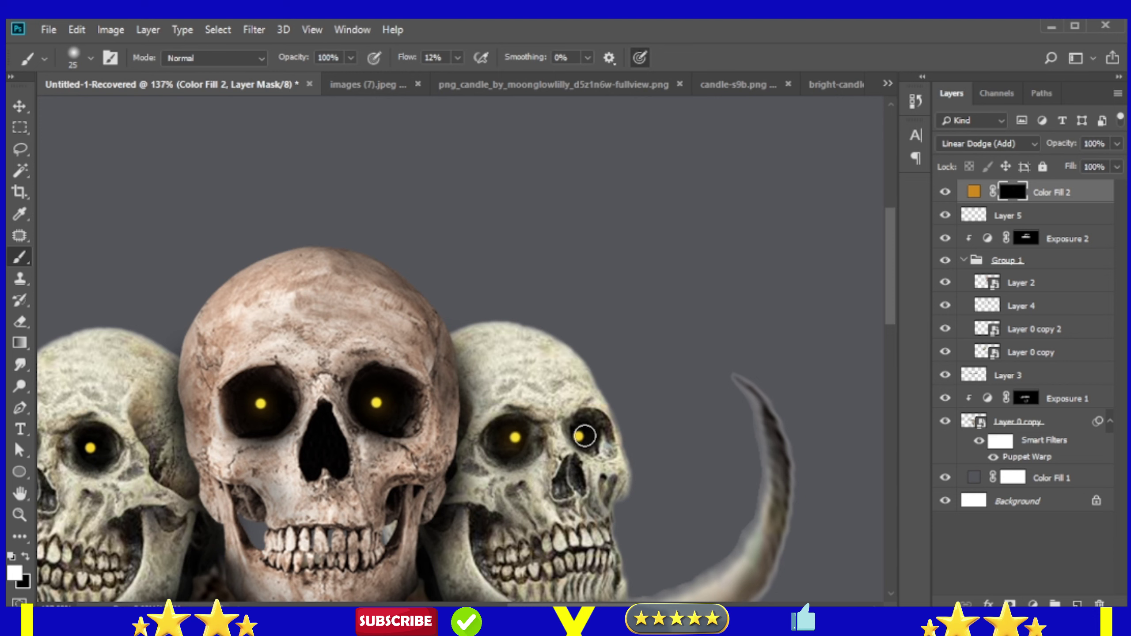
scroll(582, 435, left, 5)
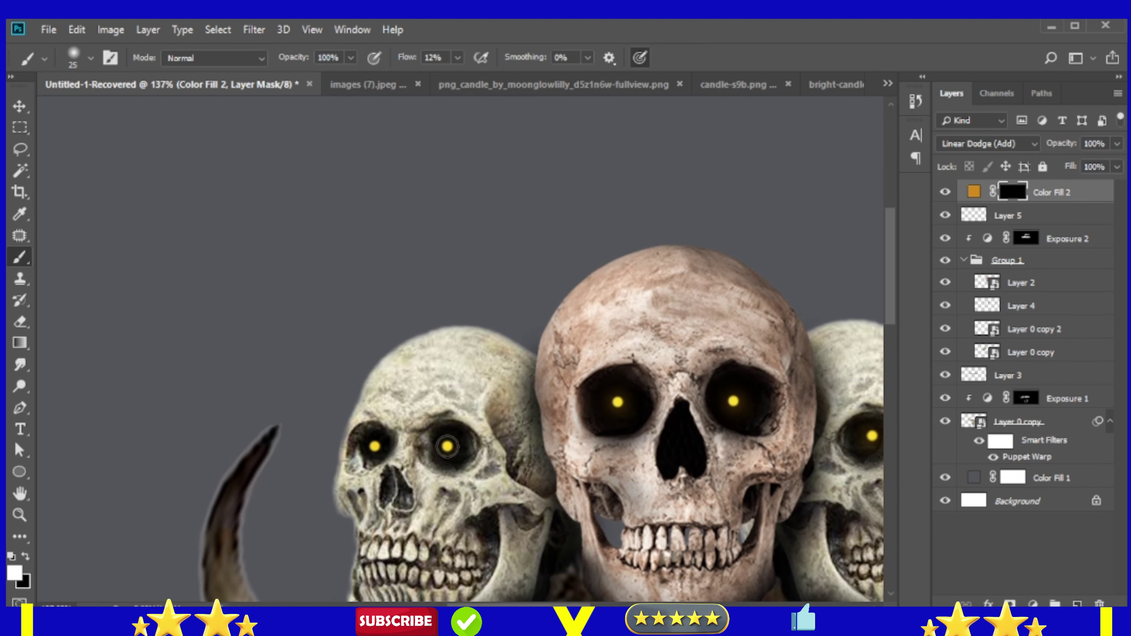
scroll(658, 486, down, 3)
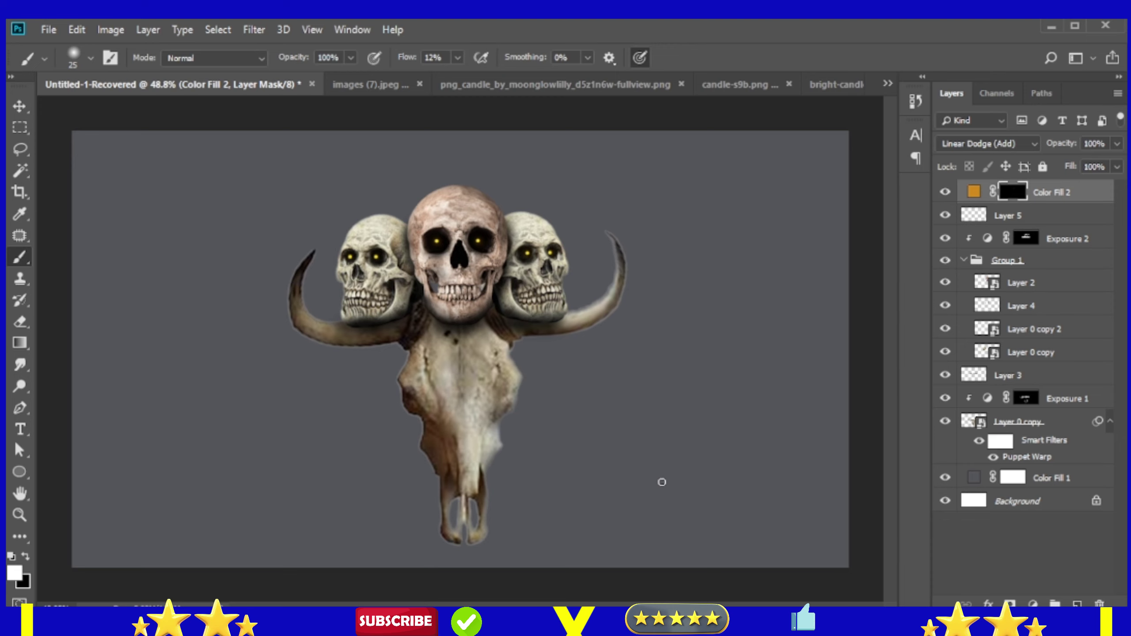
Paint white on the Exposure 1 mask to brighten the right horn up to its tip
scroll(662, 482, up, 2)
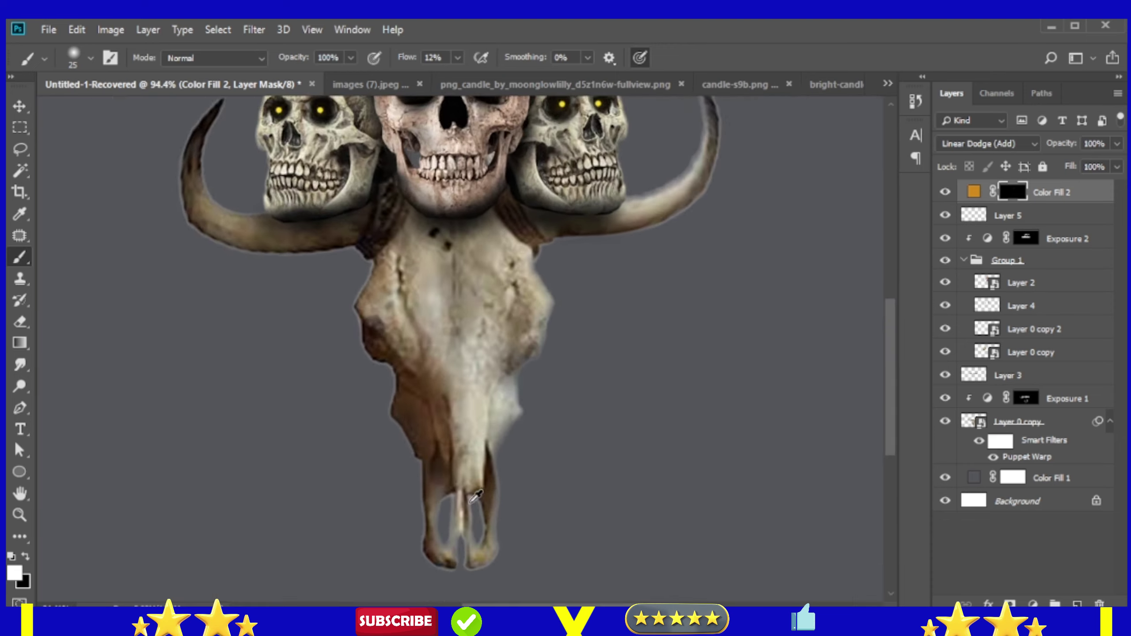
click(1026, 398)
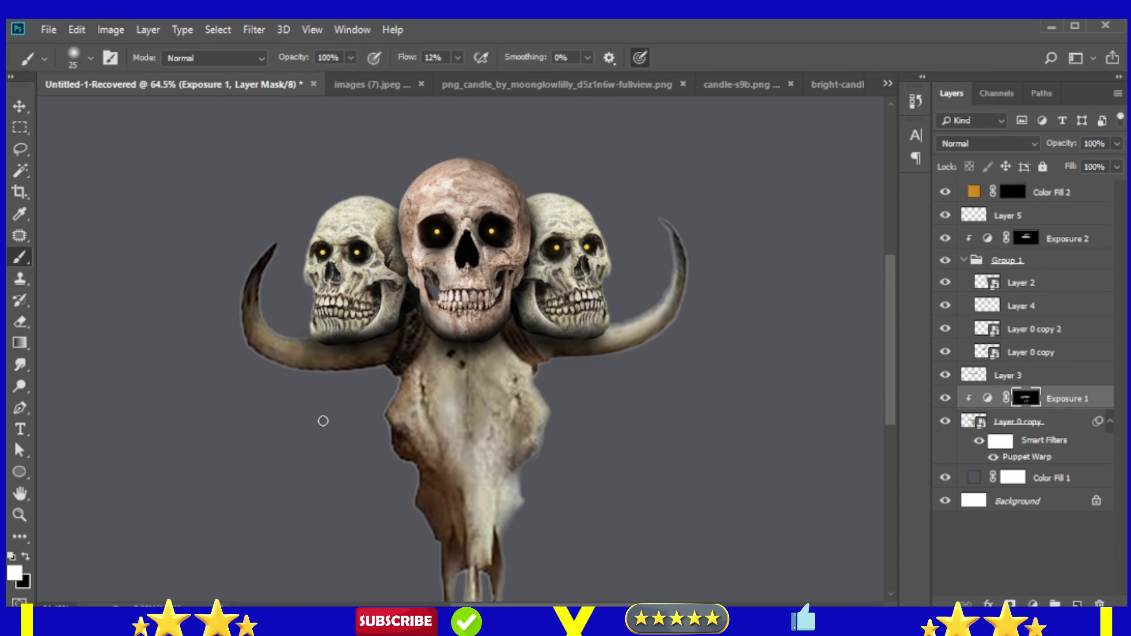
key(x)
scroll(399, 446, up, 2)
key(x)
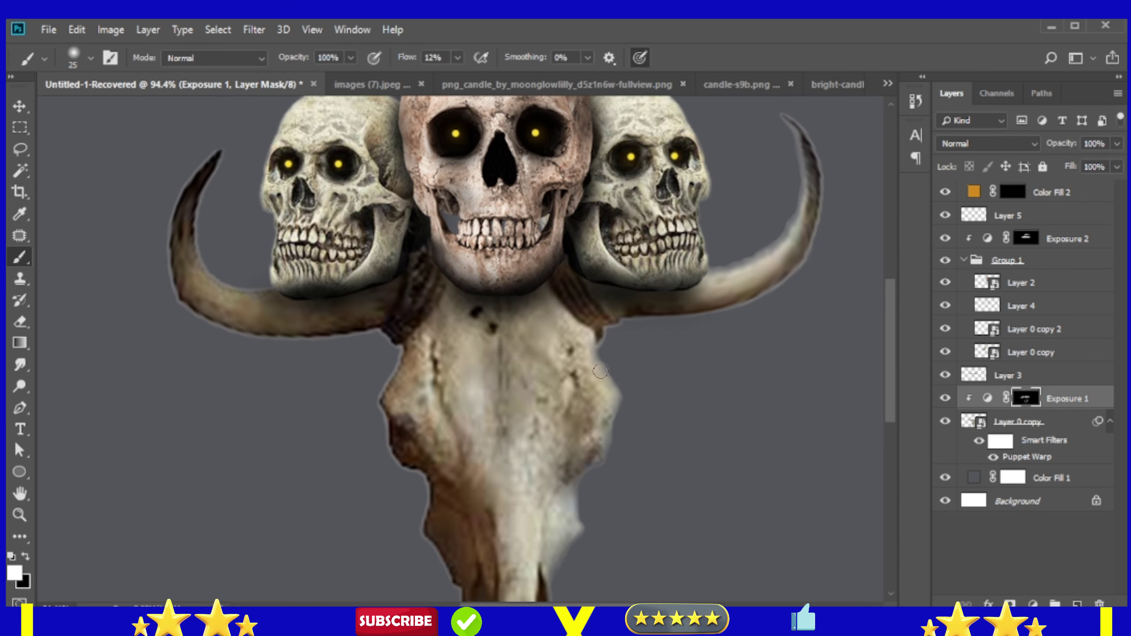
scroll(588, 492, down, 1)
scroll(588, 491, down, 2)
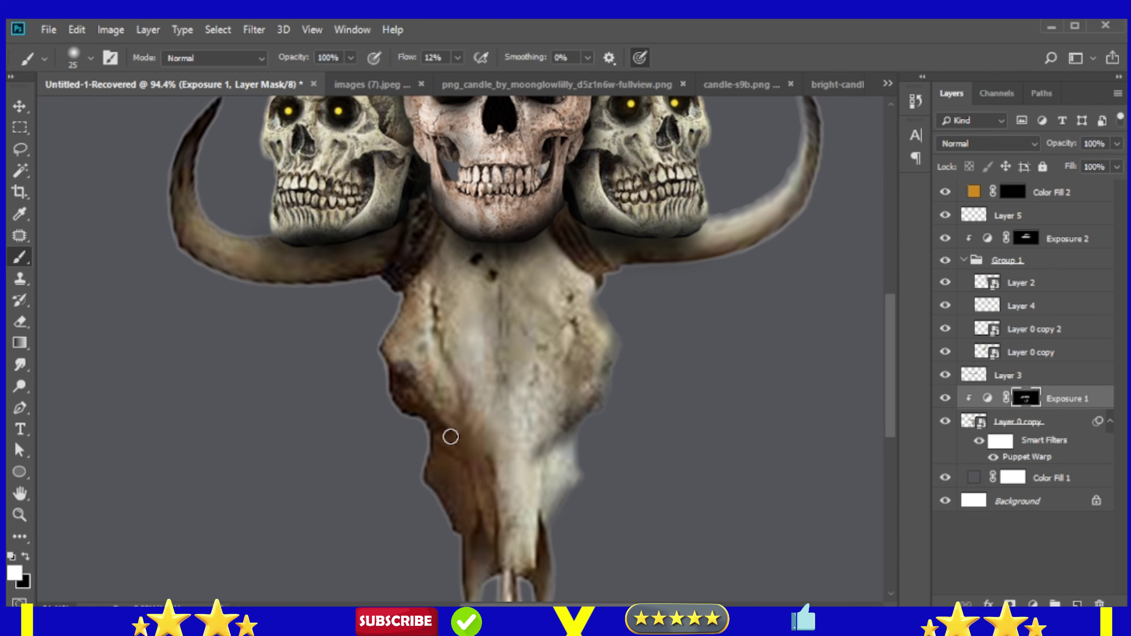
scroll(586, 396, down, 2)
scroll(593, 388, up, 5)
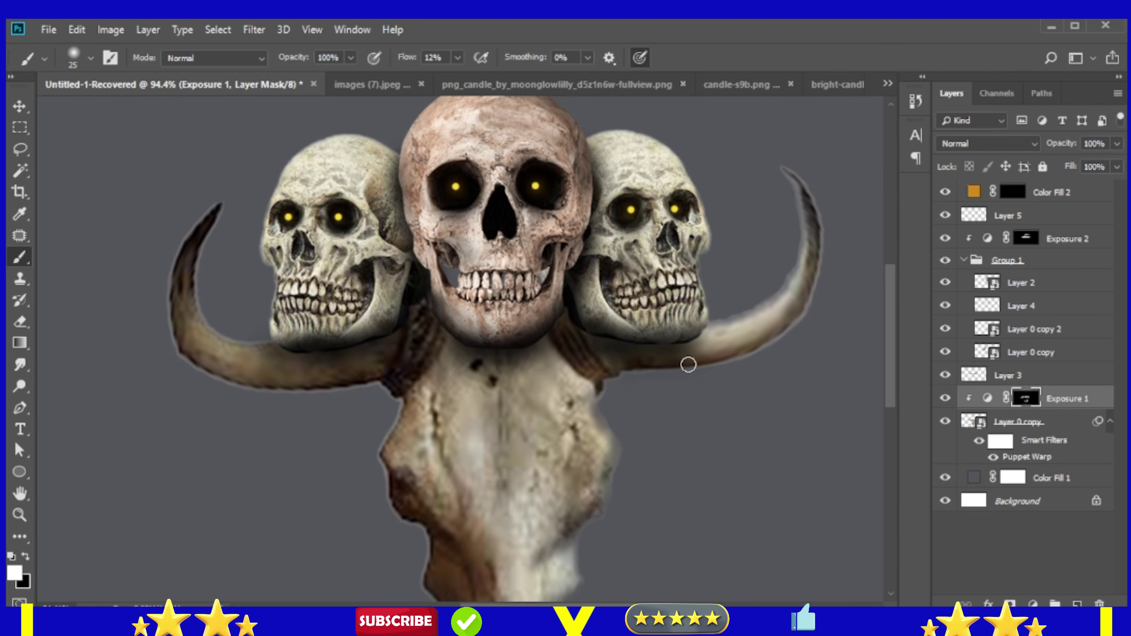
drag(689, 364, 820, 244)
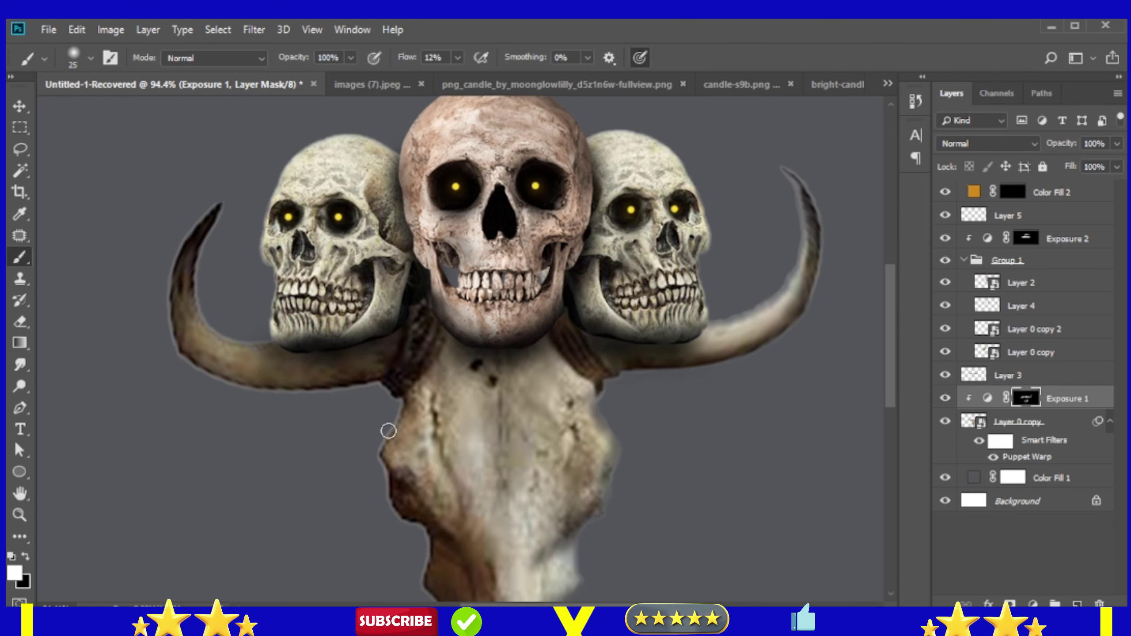
scroll(388, 431, up, 2)
scroll(278, 447, down, 3)
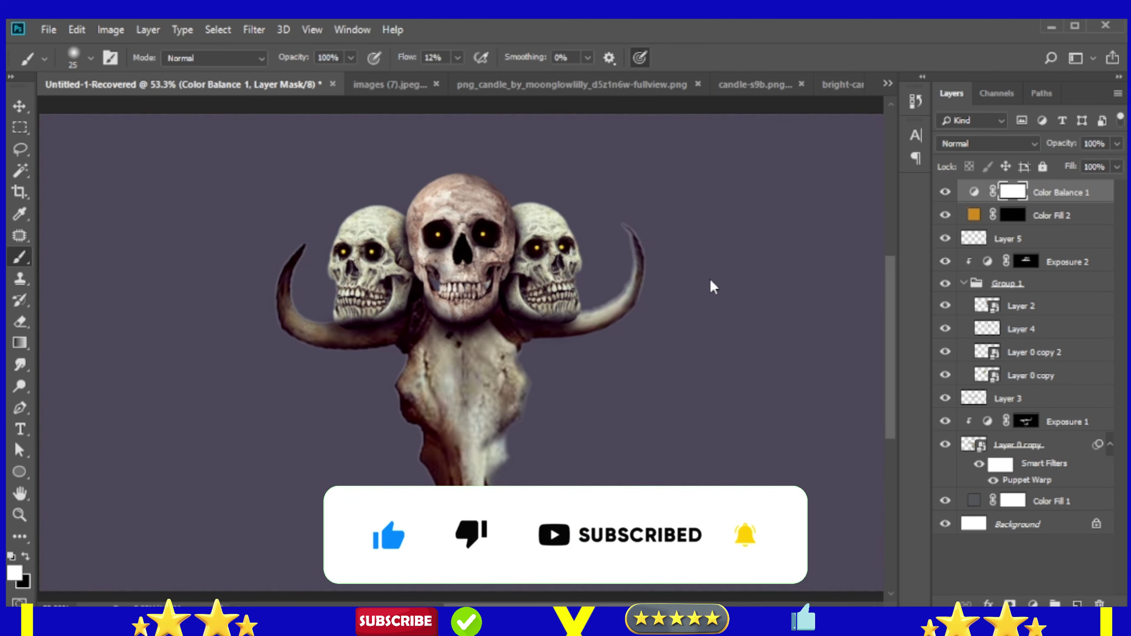
Move Color Fill 2 up, group Layer 5 through Layer 0 copy as Group 2, and clip Color Balance 1 to it
scroll(842, 429, down, 3)
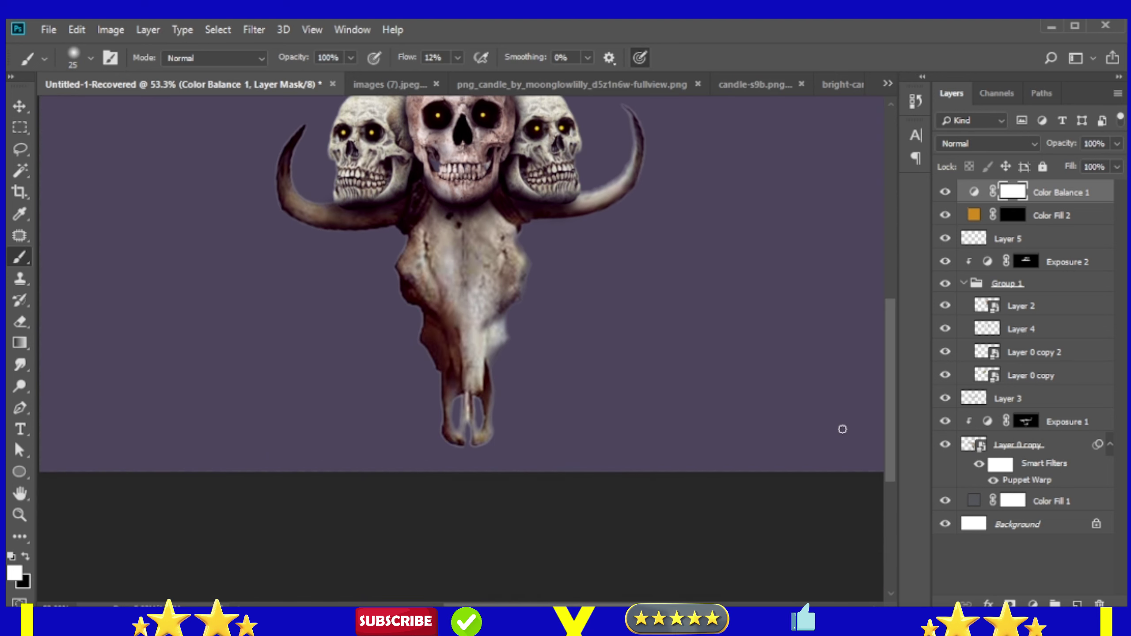
drag(1059, 216, 1056, 188)
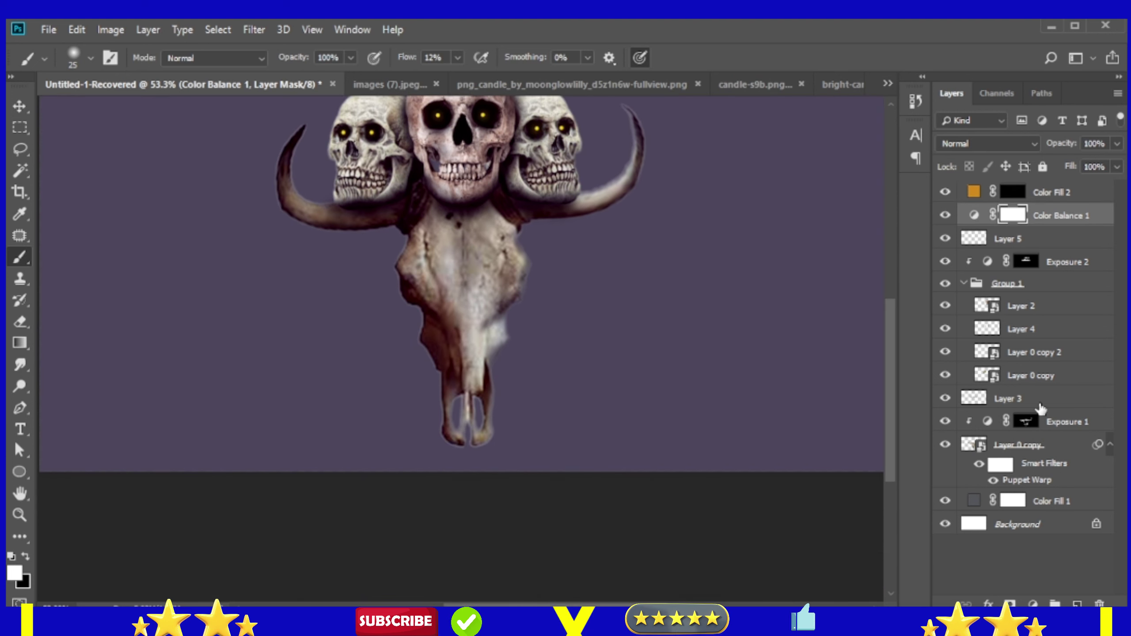
click(1048, 443)
shift+click(1043, 241)
key(ctrl+g)
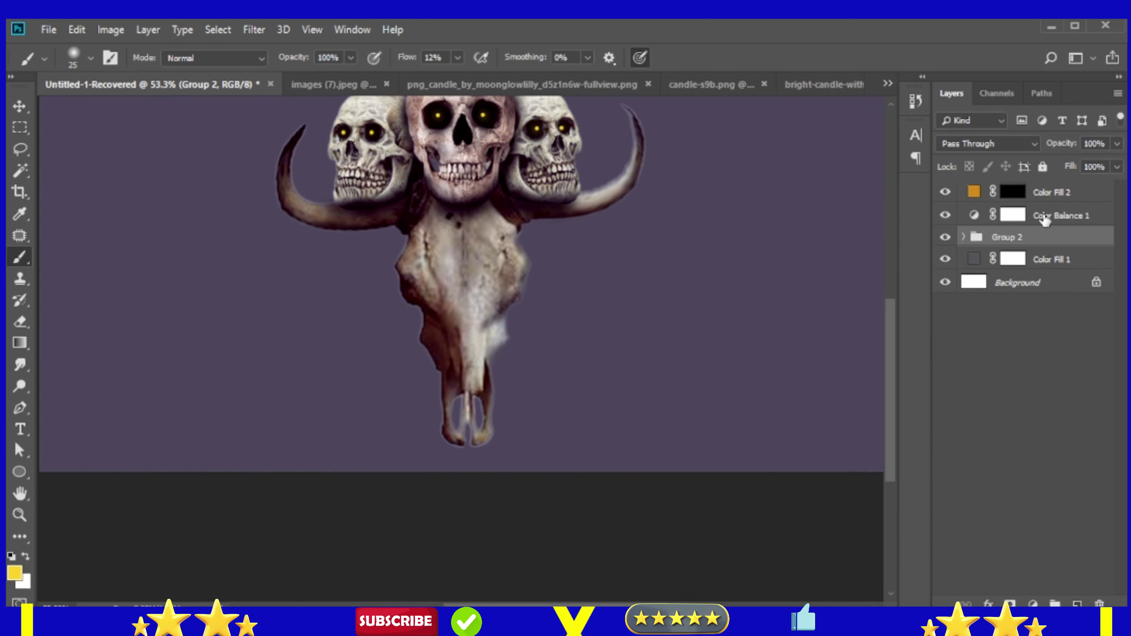
click(1046, 218)
alt+click(983, 222)
Close the images (7) document and bring up the png_candle image
scroll(601, 258, down, 2)
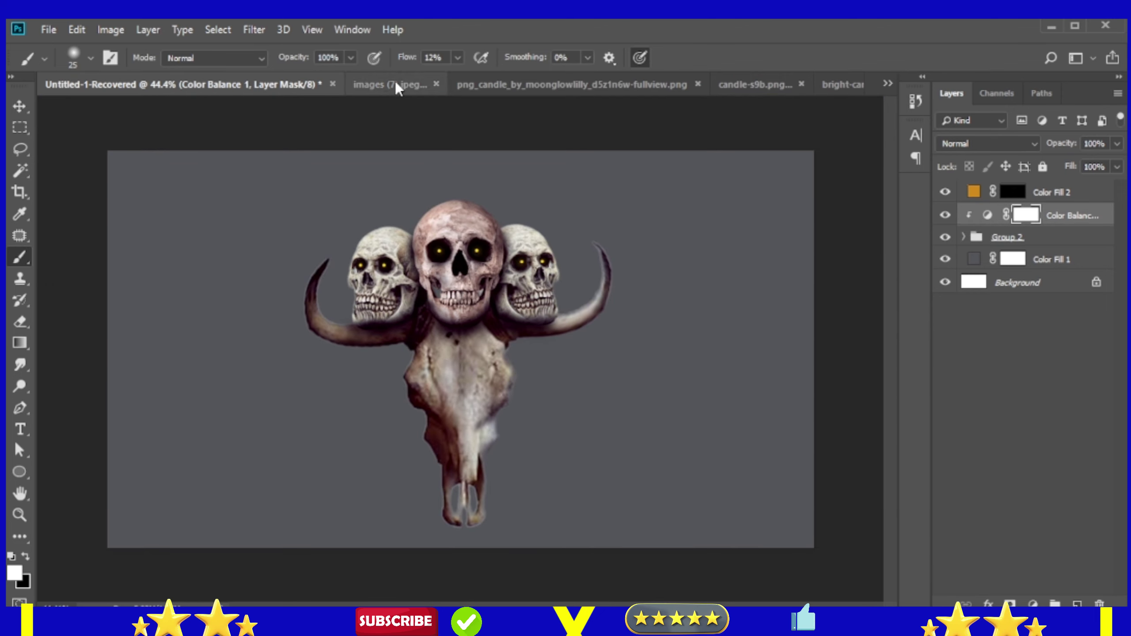
click(395, 84)
click(484, 85)
Bring the candle into the composite and scale it onto the left skull
click(19, 106)
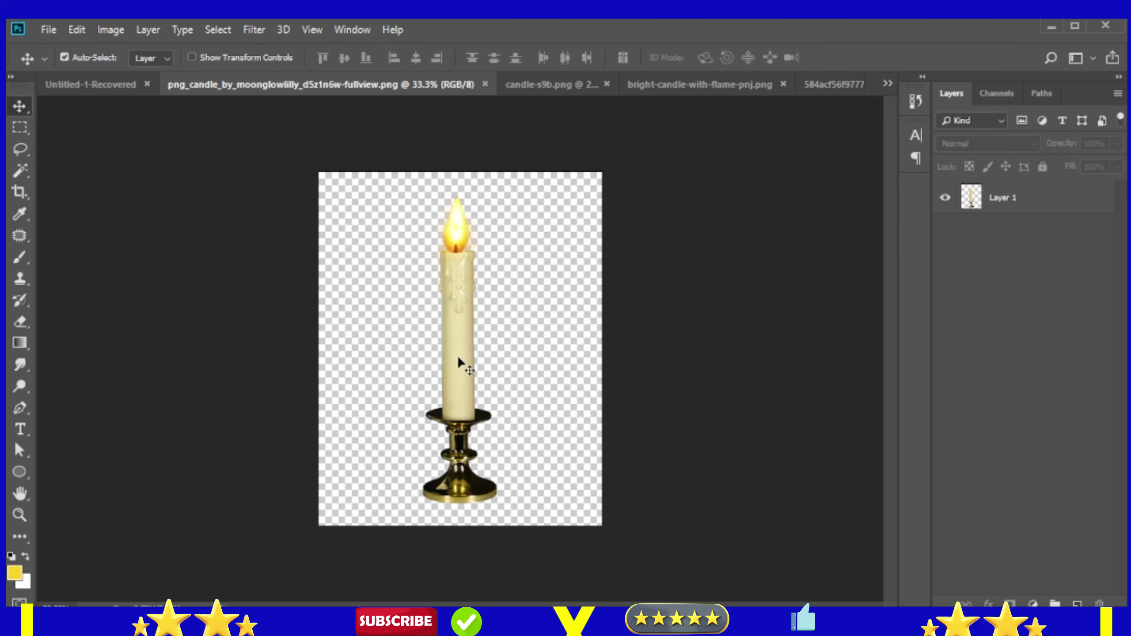
drag(455, 366, 260, 412)
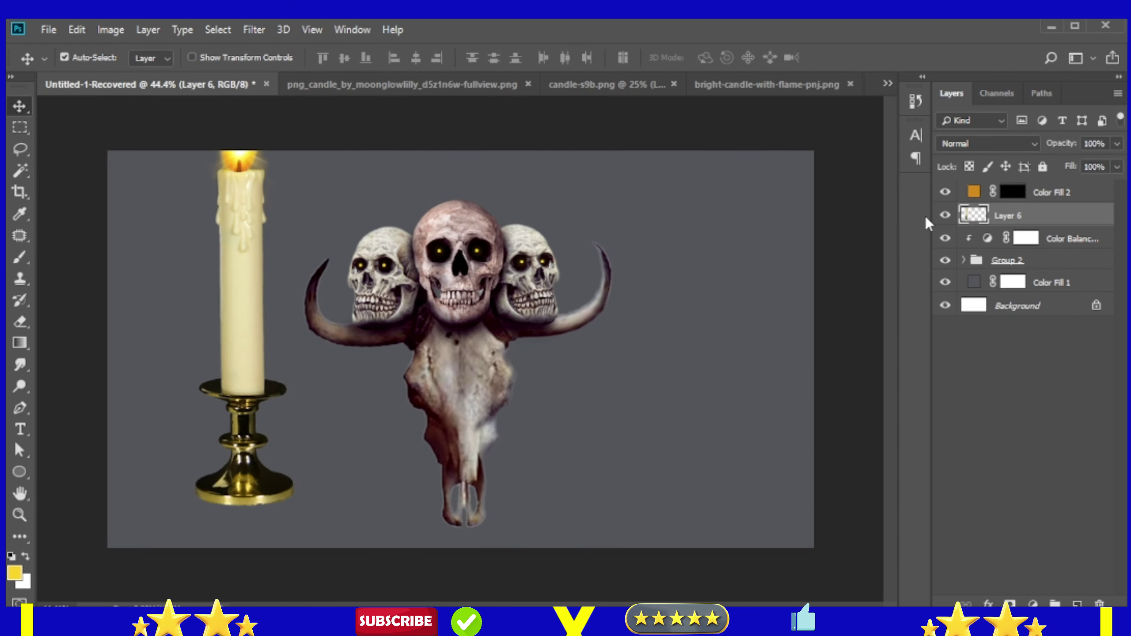
key(ctrl+t)
mouse_move(341, 492)
mouse_down()
mouse_move(278, 417)
mouse_move(257, 354)
mouse_up()
mouse_move(242, 315)
mouse_down()
mouse_move(351, 263)
mouse_move(383, 221)
mouse_up()
click(581, 57)
scroll(302, 313, up, 5)
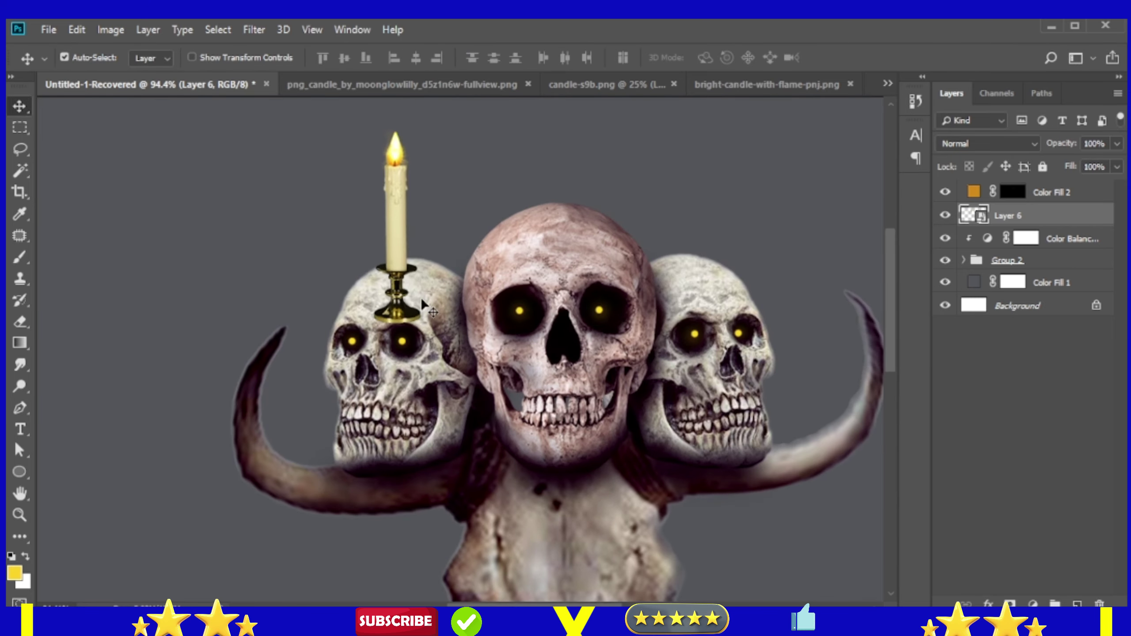
mouse_move(422, 301)
mouse_down()
mouse_move(445, 312)
mouse_move(414, 314)
mouse_up()
Add a mask to the candle layer and erase its brass holder
scroll(410, 290, up, 2)
click(1010, 604)
key(e)
key(v)
scroll(415, 331, up, 5)
scroll(414, 313, down, 8)
scroll(419, 426, up, 10)
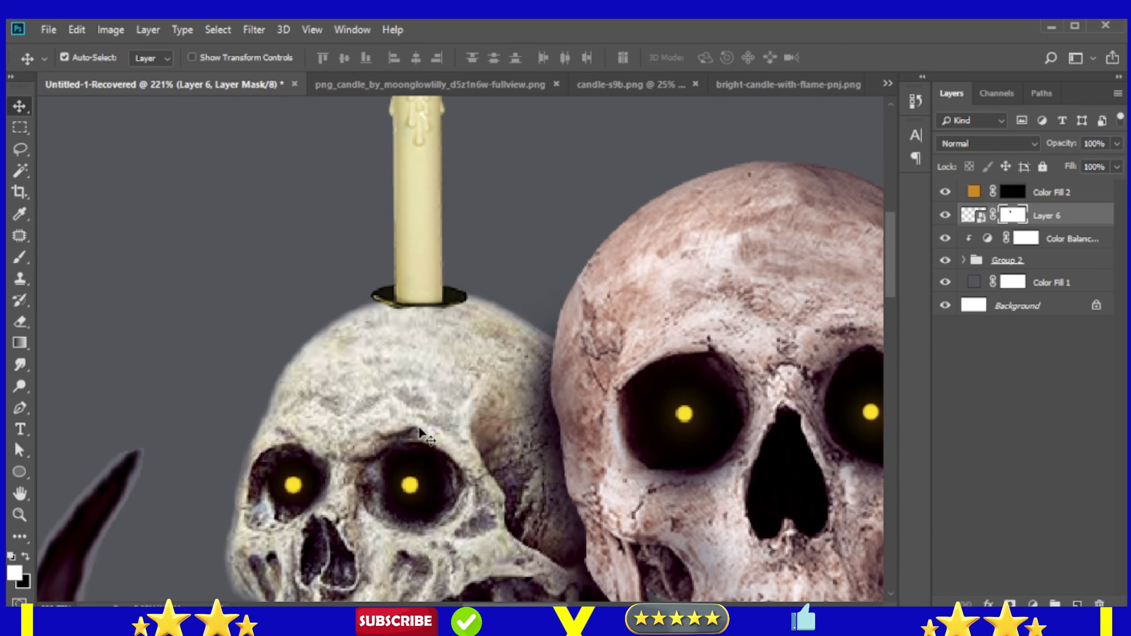
scroll(419, 427, up, 2)
Paint a soft black shadow around the candle's base on a new Layer 7 beneath it
click(1026, 239)
click(1077, 604)
key(b)
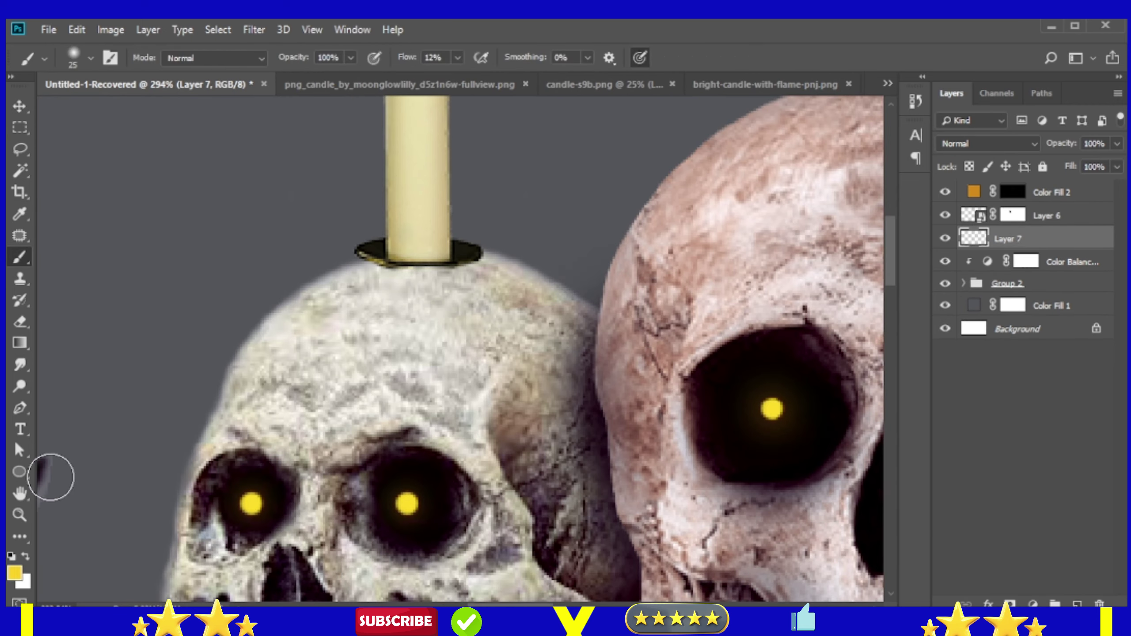
key(d)
drag(365, 254, 472, 256)
scroll(462, 280, down, 4)
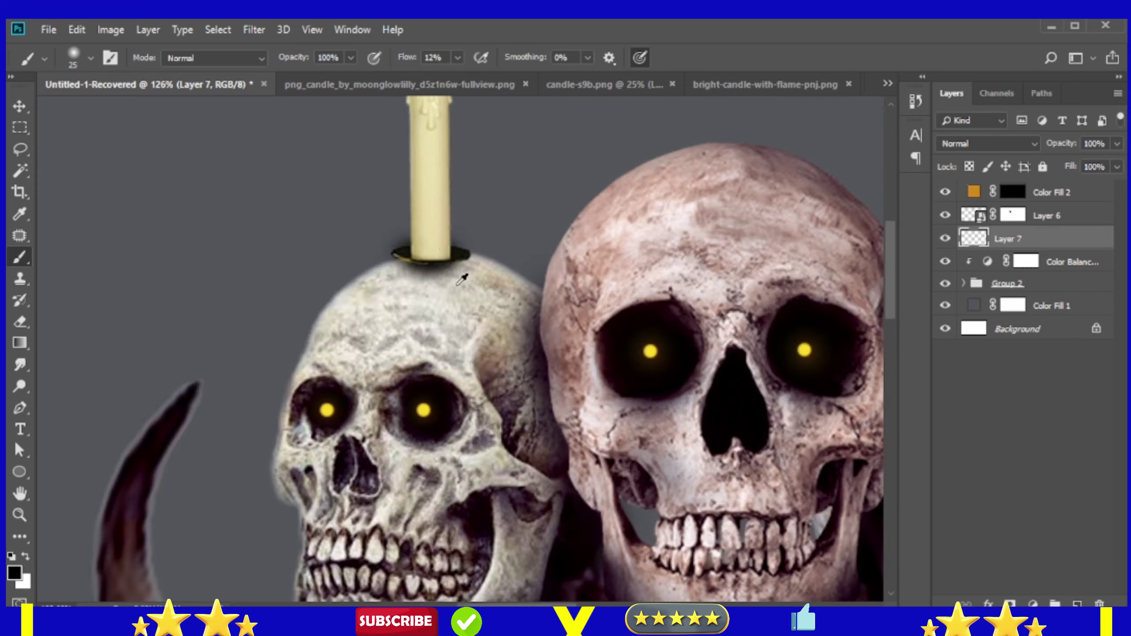
scroll(205, 213, up, 3)
Check Layer 6 and Layer 7, fit the composite in the window, and return to the candle source image
key(v)
click(492, 166)
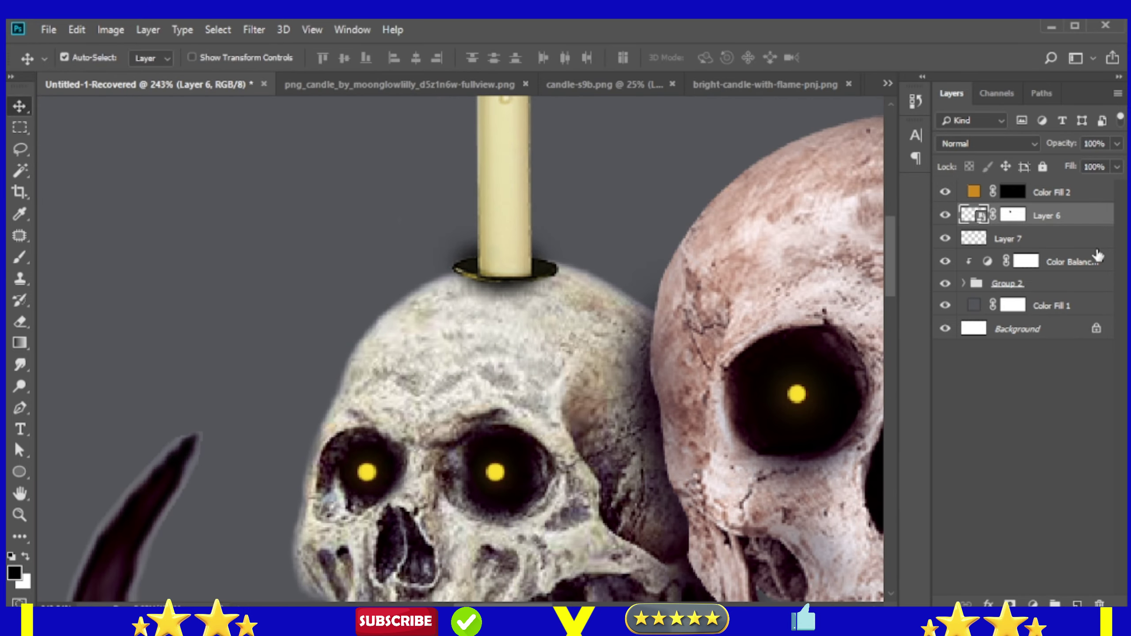
click(1008, 243)
key(ctrl+0)
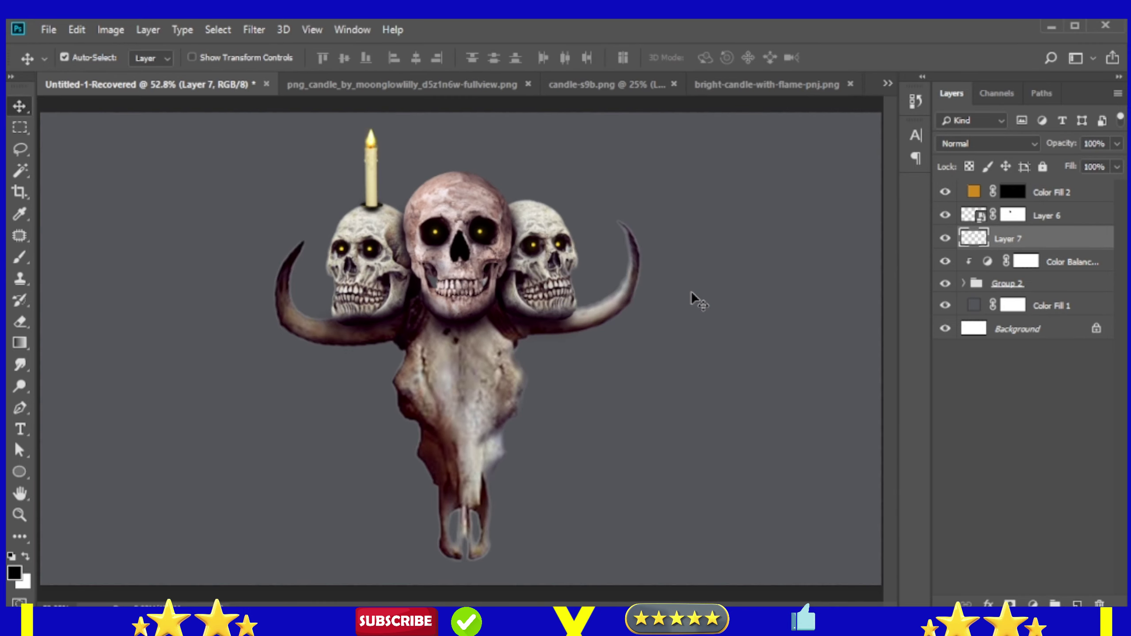
click(506, 84)
Close the first candle's source and scale the candle-s9b candle onto the middle skull as Layer 8
key(ctrl+w)
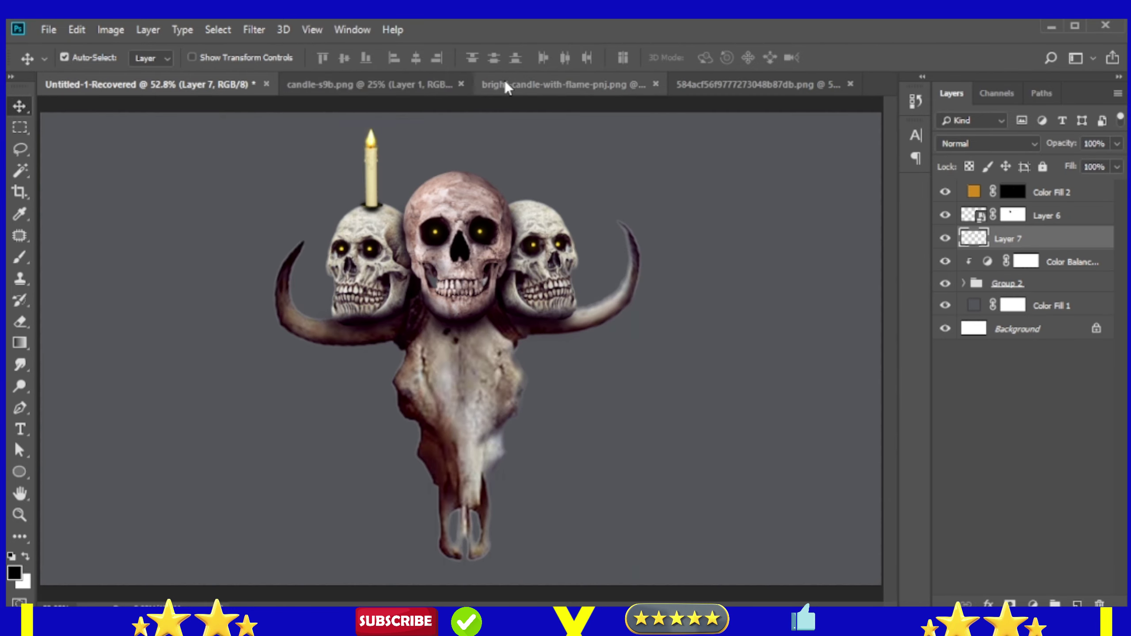
key(ctrl+Tab)
drag(486, 414, 493, 248)
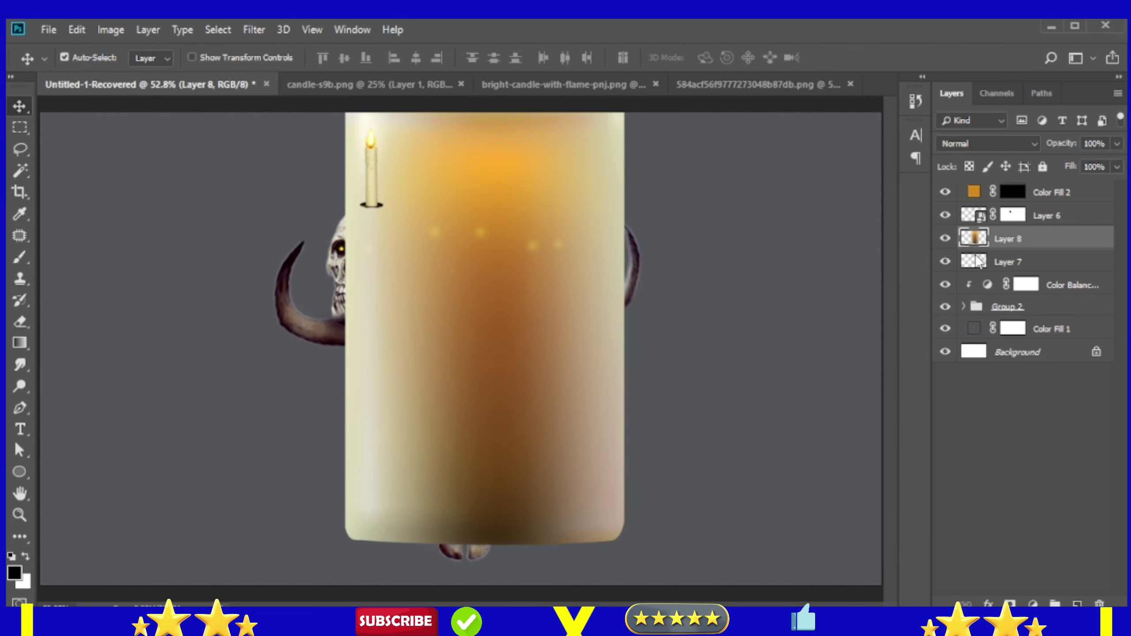
key(ctrl+t)
mouse_move(624, 544)
mouse_down()
mouse_move(501, 204)
mouse_move(446, 204)
mouse_up()
key(Return)
scroll(491, 262, up, 2)
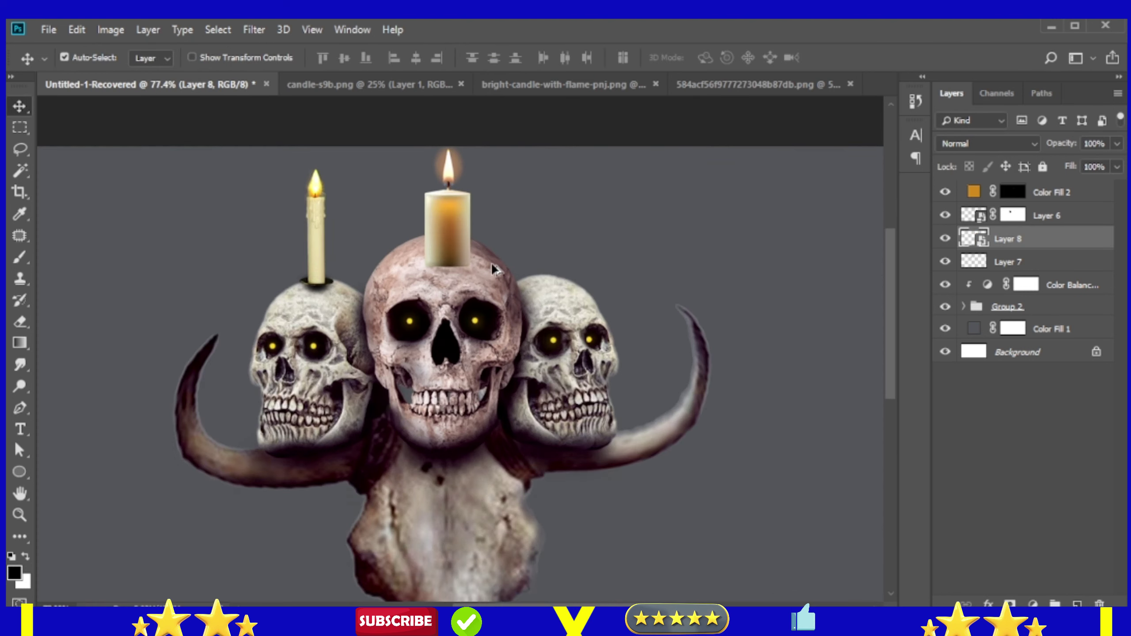
scroll(491, 261, up, 2)
key(ctrl+t)
drag(465, 268, 448, 236)
click(589, 56)
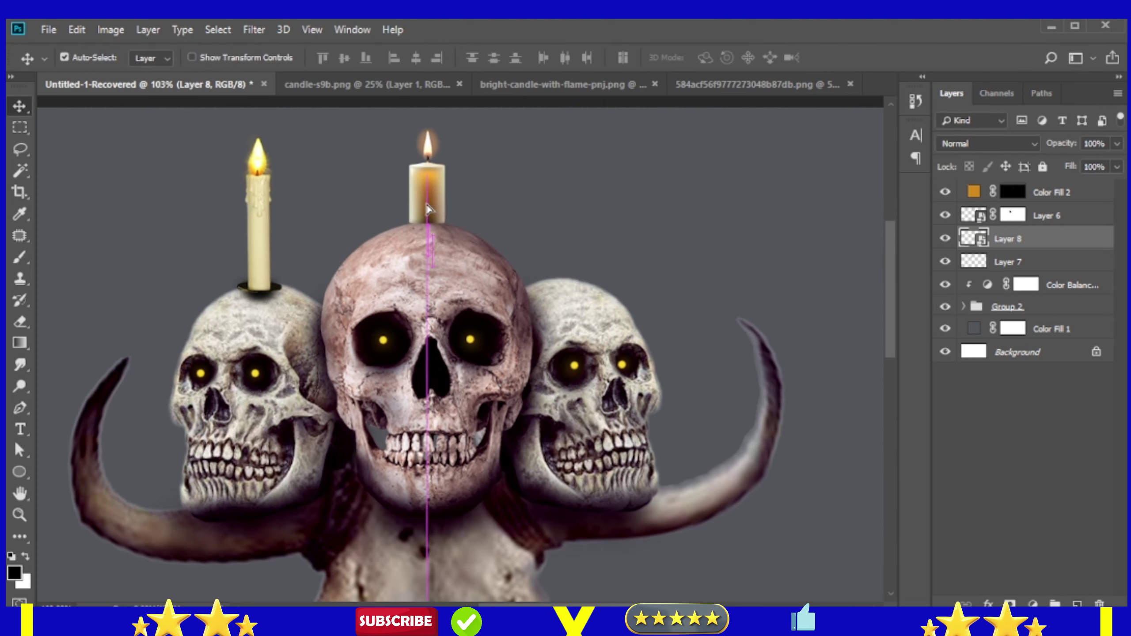
Bring the bright candle in, scale it to about 46%, and place it on the right skull as Layer 9
click(561, 84)
drag(561, 316, 582, 216)
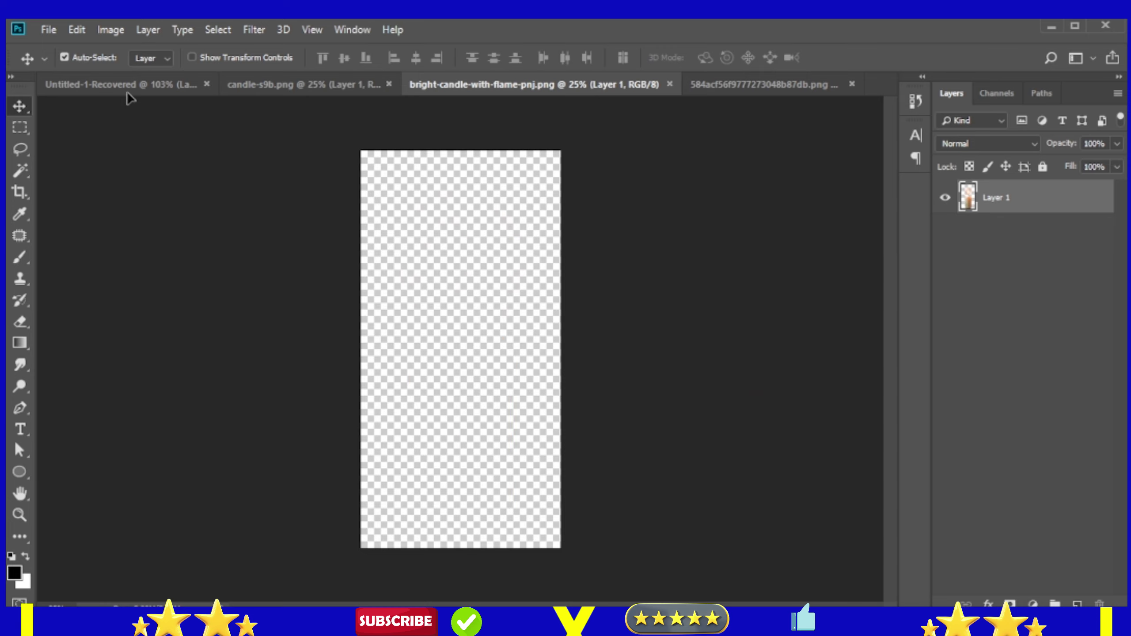
key(ctrl+t)
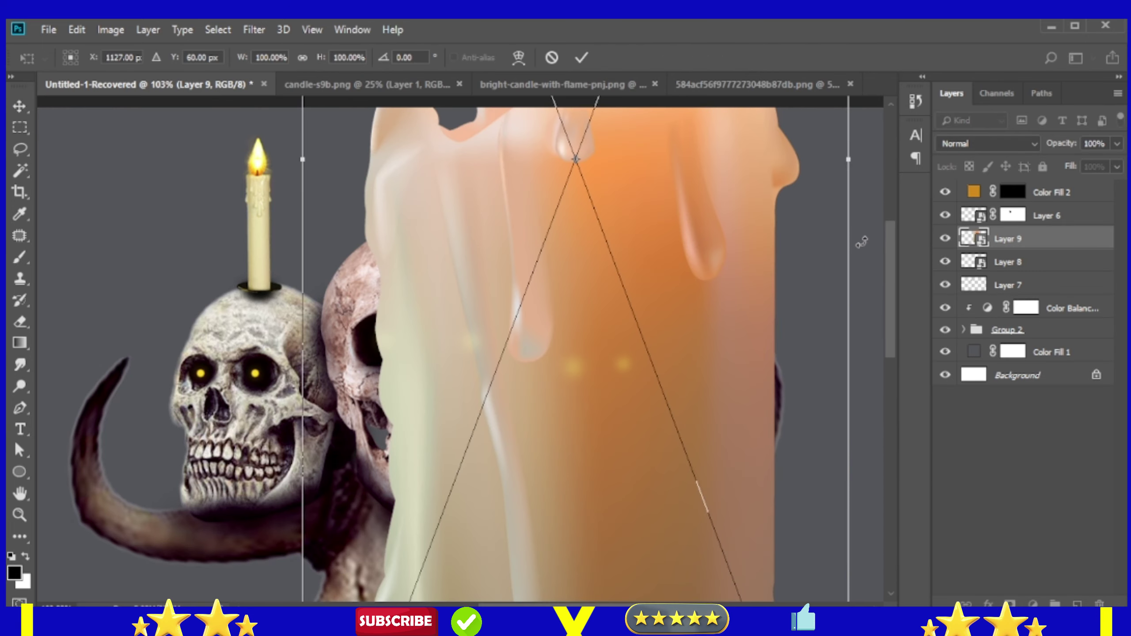
mouse_move(861, 241)
mouse_down()
mouse_move(702, 361)
mouse_move(604, 220)
mouse_up()
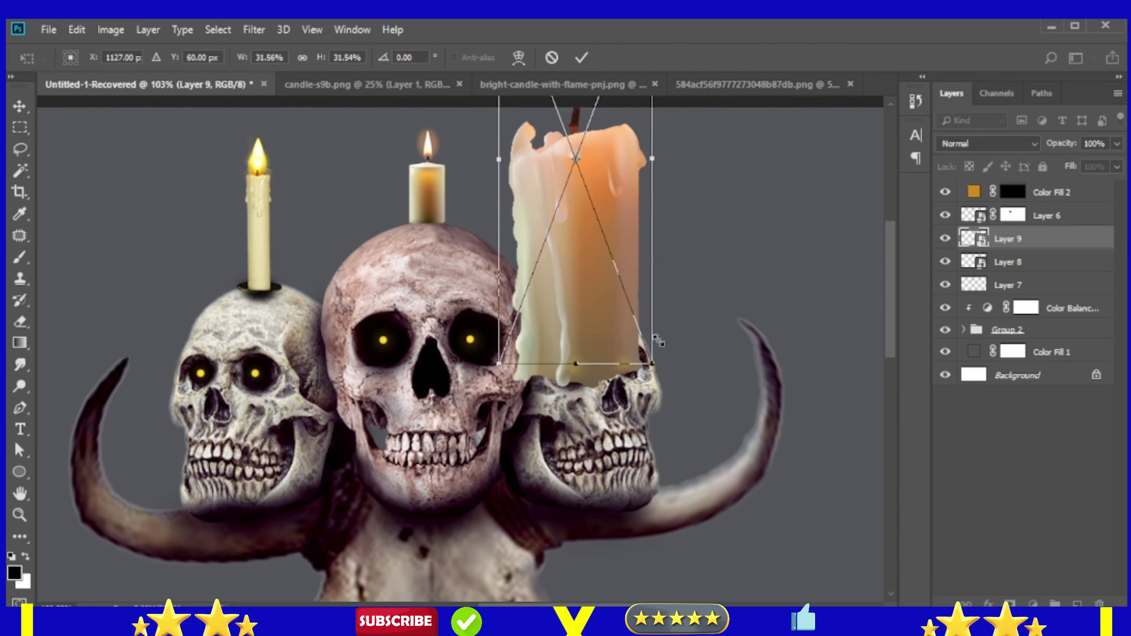
drag(576, 183, 557, 245)
key(Return)
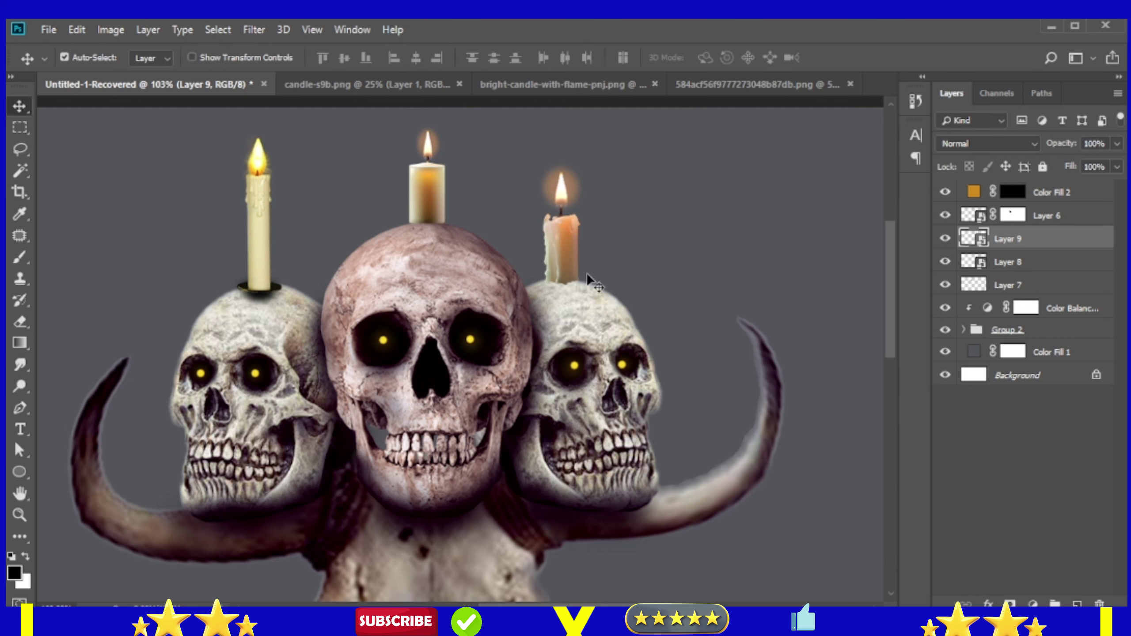
scroll(597, 275, down, 3)
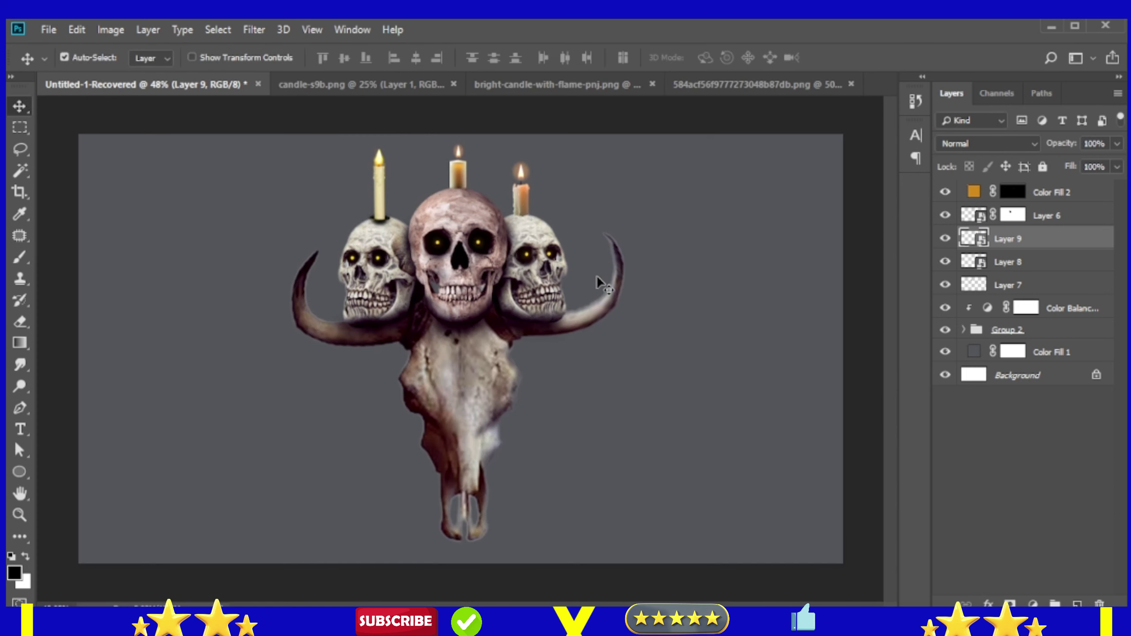
scroll(617, 281, up, 3)
Lower the right candle onto its skull and darken its base through the inverted Exposure 3 mask
scroll(534, 329, up, 2)
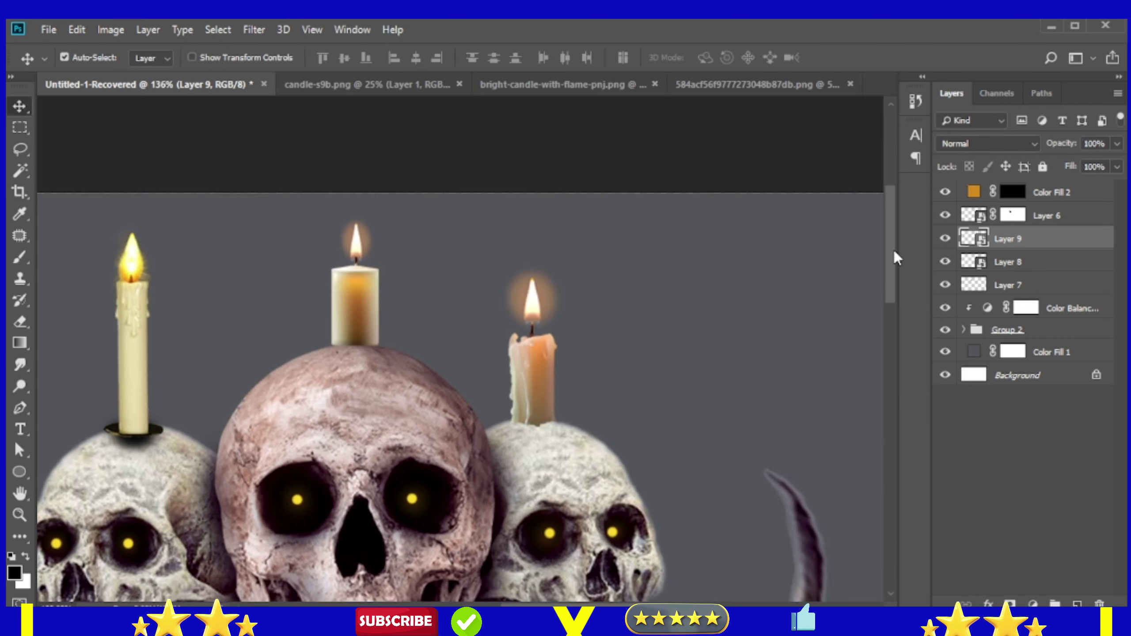
scroll(517, 348, up, 1)
drag(516, 348, 517, 357)
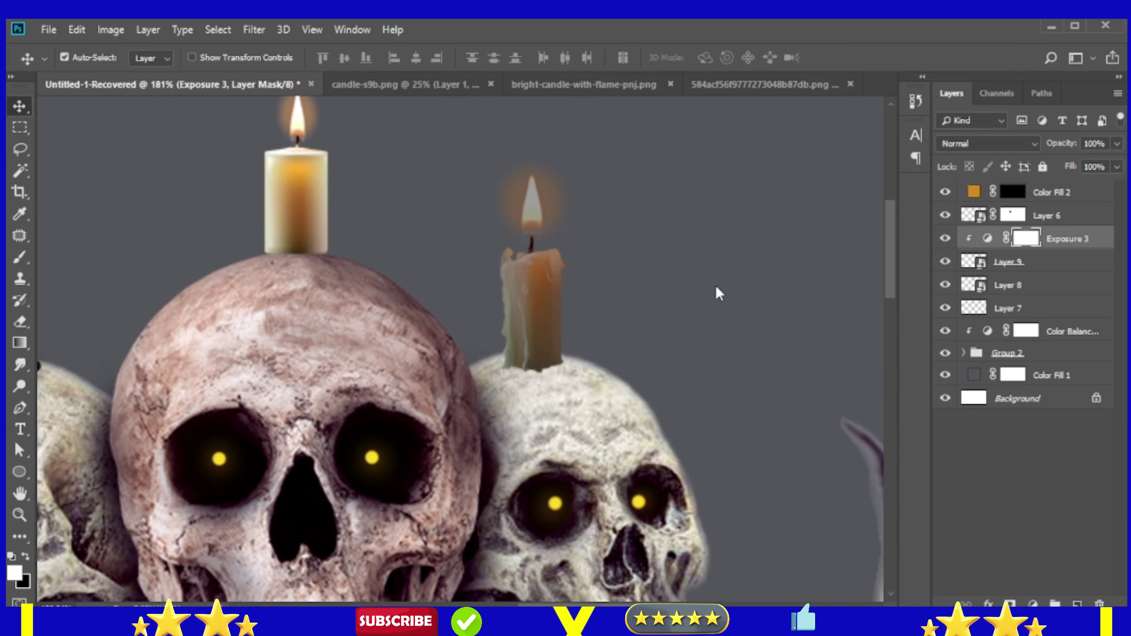
key(ctrl+i)
key(b)
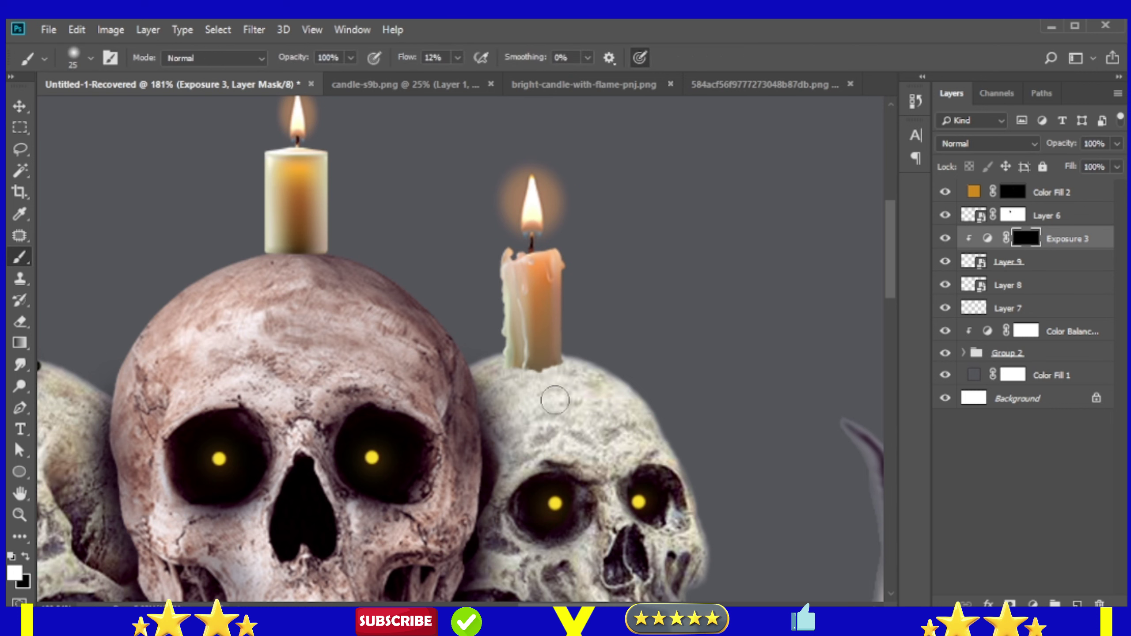
drag(507, 370, 566, 356)
Add an empty Layer 10 above Layer 8, then delete it as unused
click(1008, 285)
click(1078, 605)
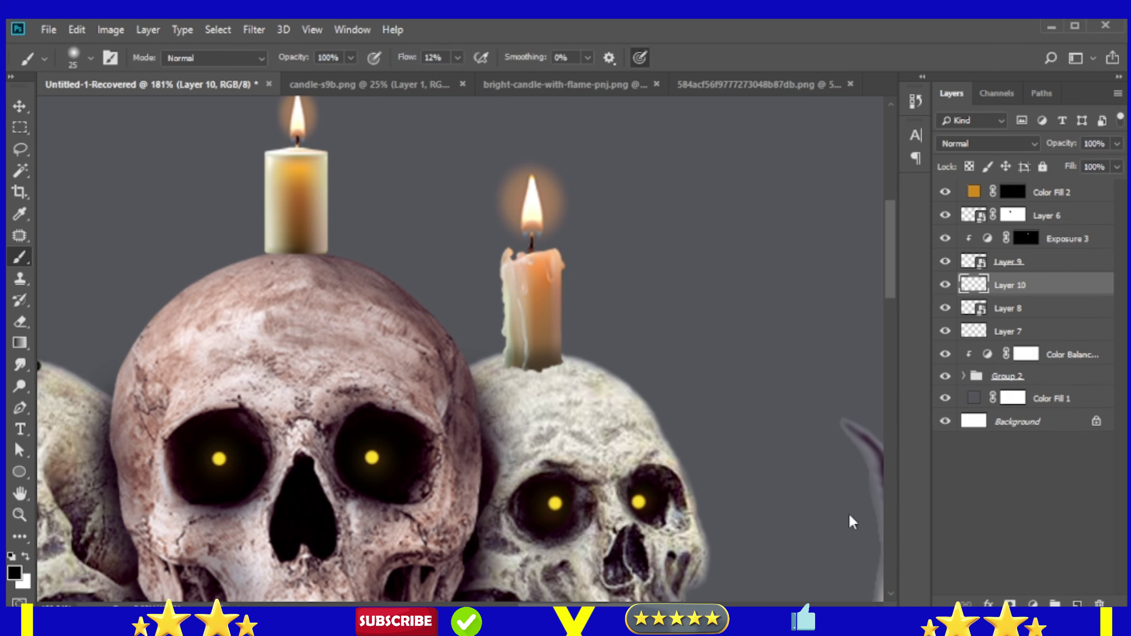
scroll(534, 365, down, 5)
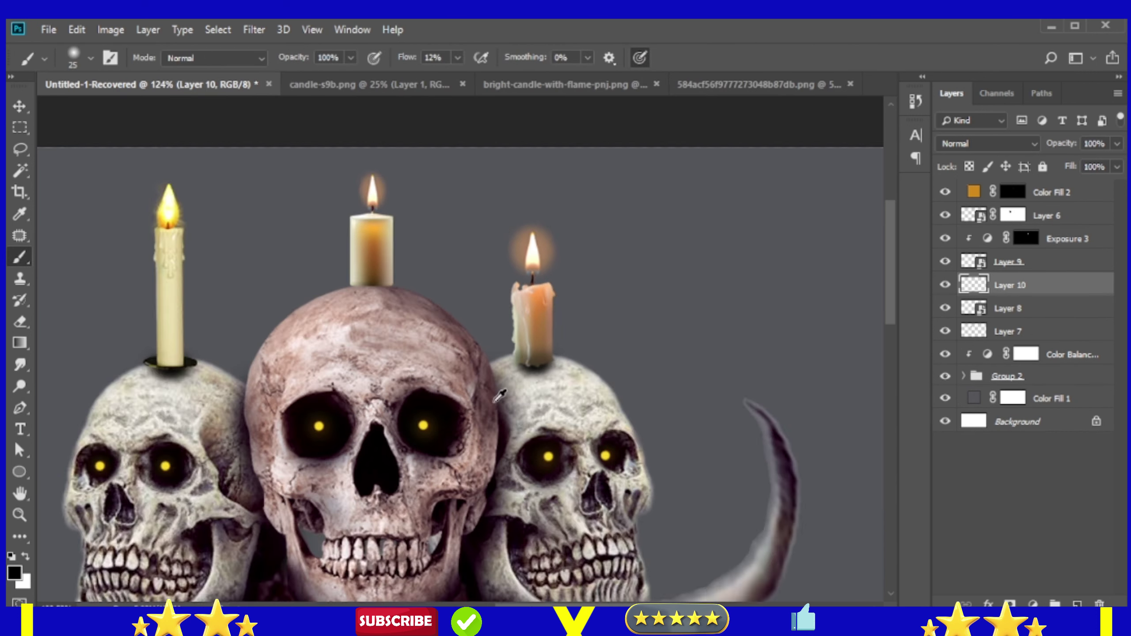
scroll(537, 372, up, 7)
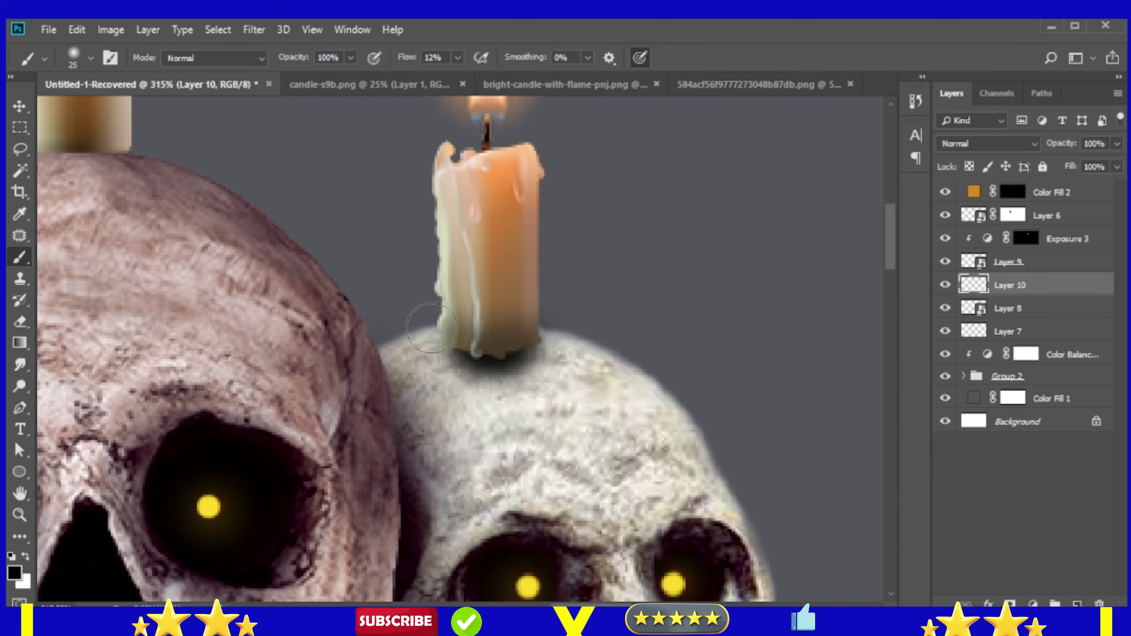
drag(1020, 285, 1099, 604)
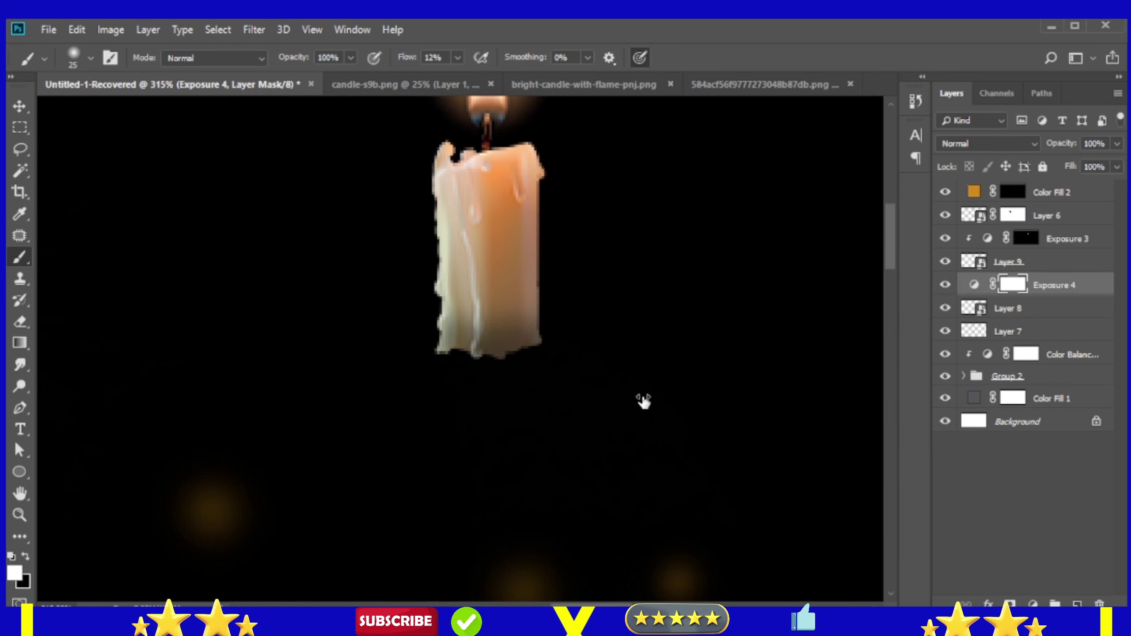
Invert the Exposure 4 mask and paint it to darken the candle base where it meets the skull
key(ctrl+i)
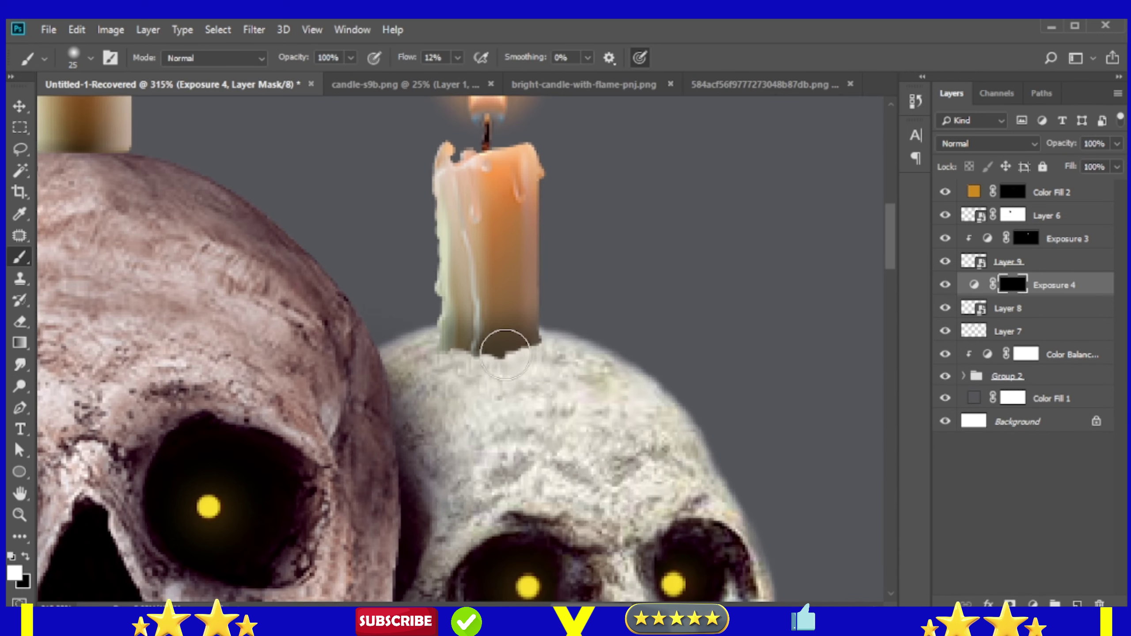
mouse_move(505, 346)
mouse_down()
mouse_move(523, 341)
mouse_move(502, 333)
mouse_move(489, 354)
mouse_up()
key(alt+bracketright)
key(alt+bracketright)
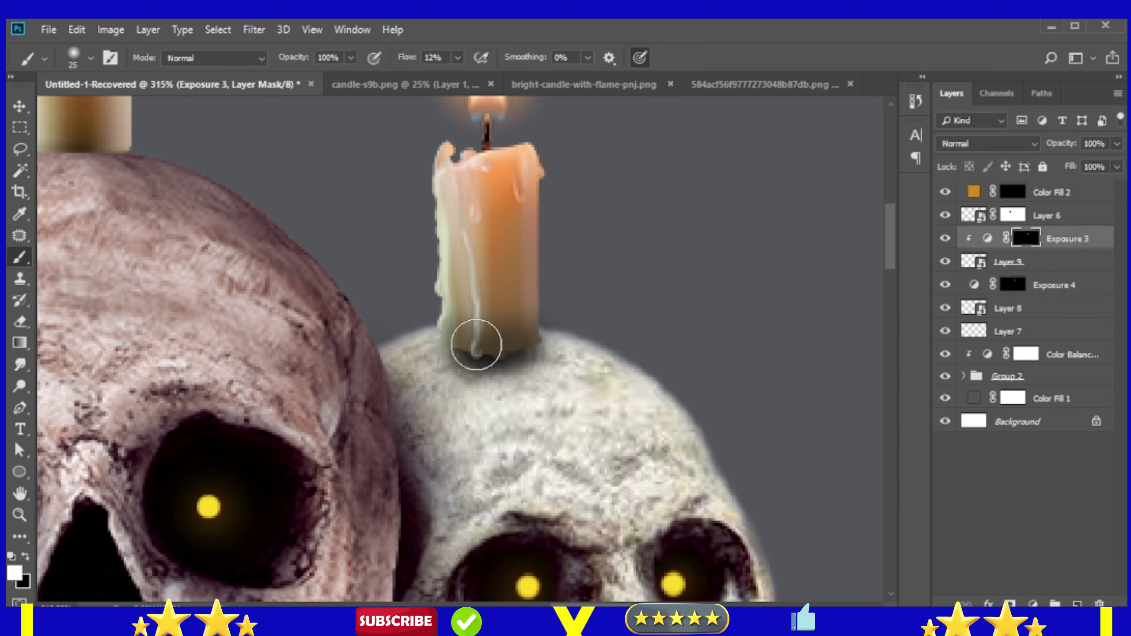
click(945, 239)
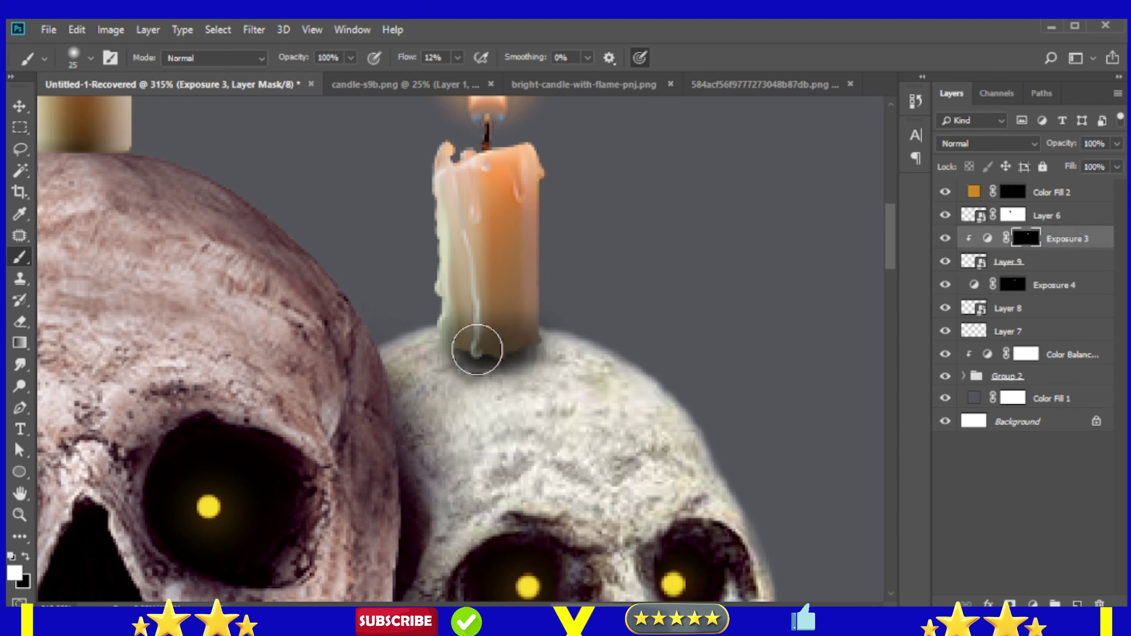
click(477, 350)
key(ctrl+2)
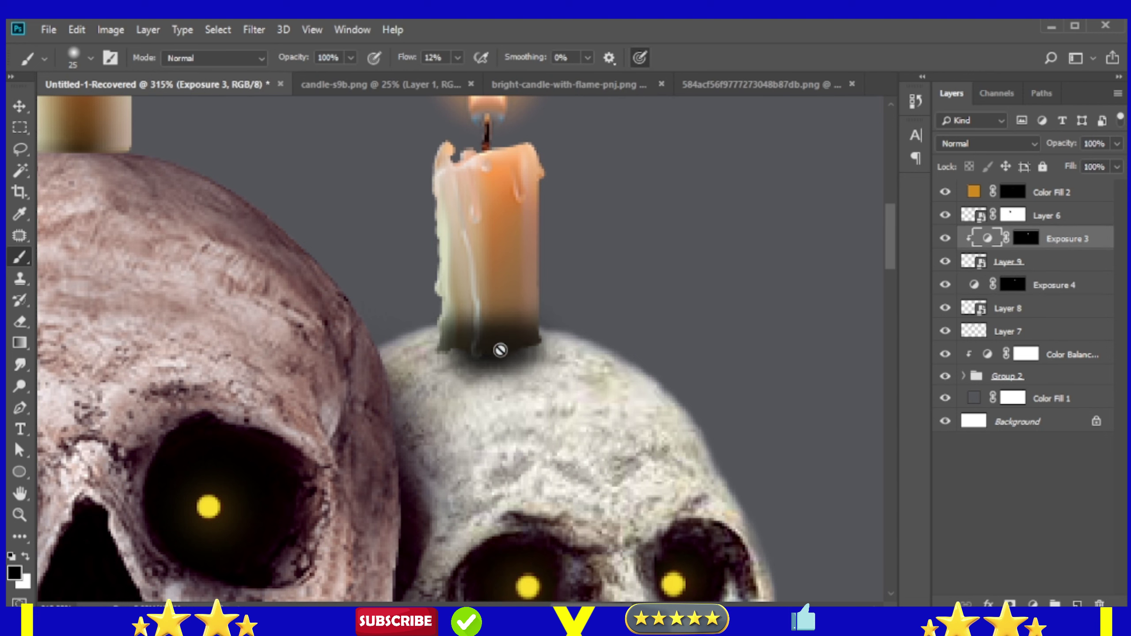
click(1013, 285)
drag(472, 347, 505, 341)
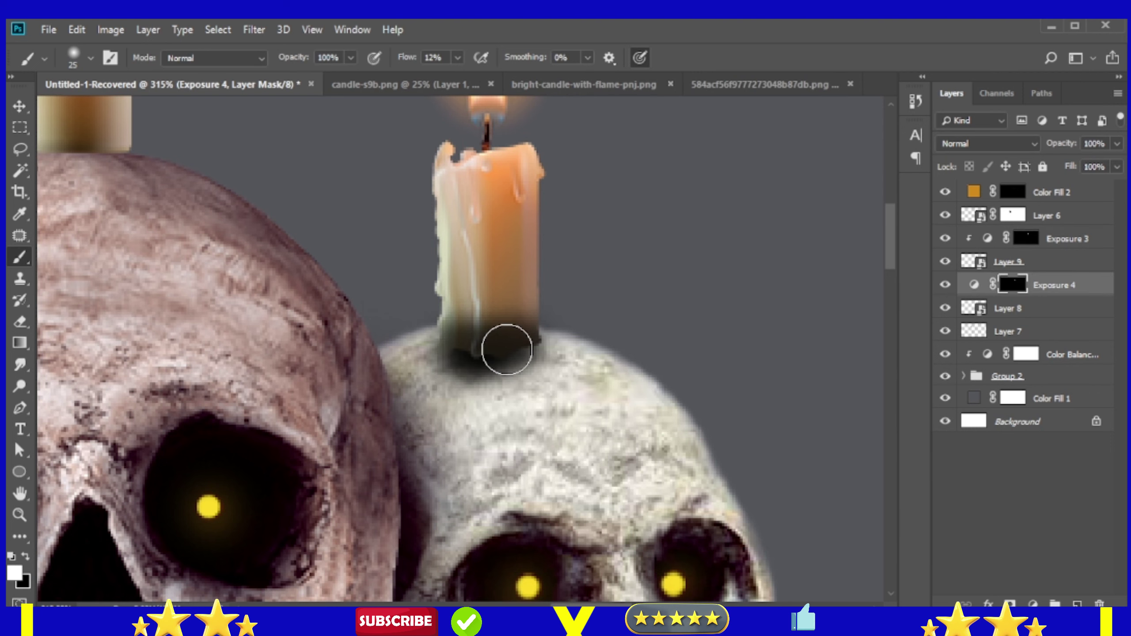
Refine the Exposure 3 mask with a 1% flow brush, lightening part of the dark candle base
click(1026, 238)
key(x)
drag(404, 57, 364, 61)
drag(463, 341, 546, 320)
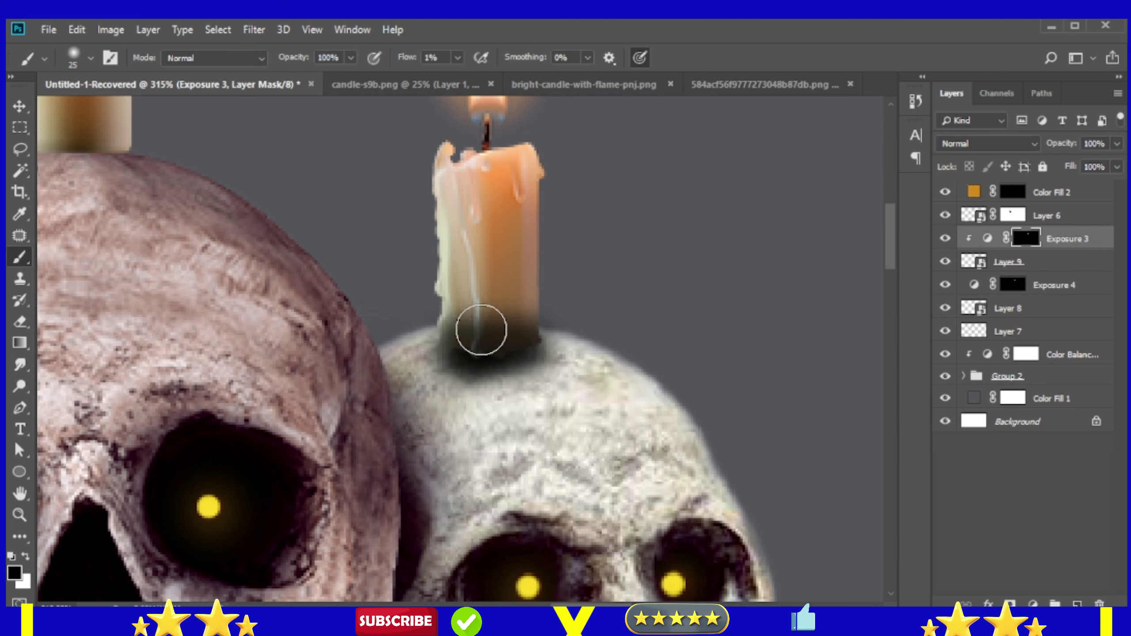
key(x)
scroll(522, 322, down, 5)
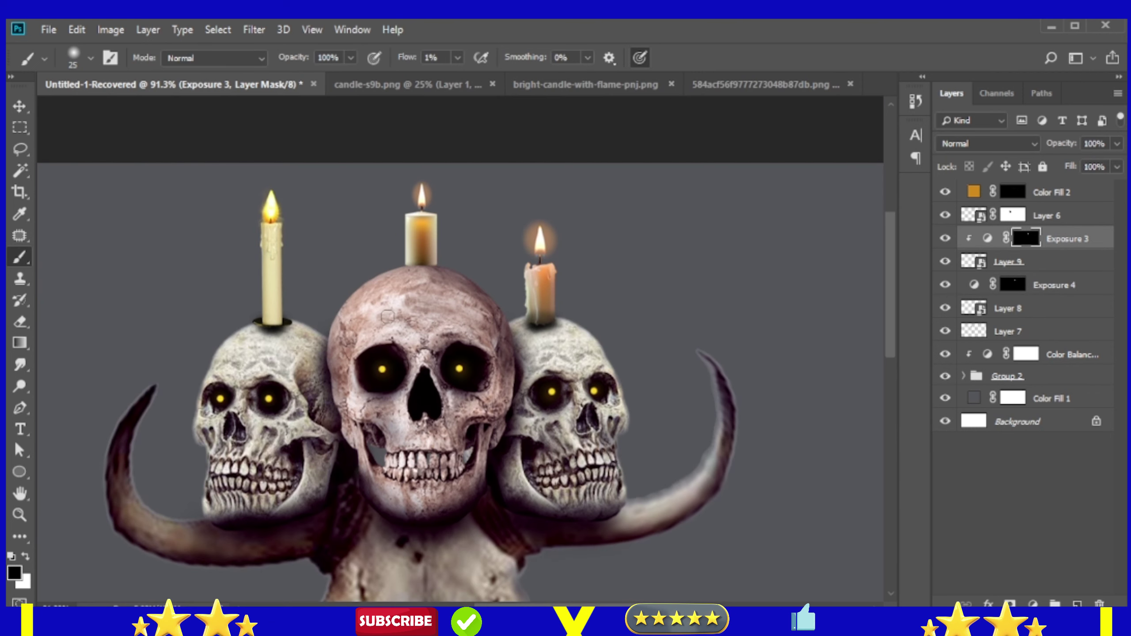
Nudge the centre candle left and paint a 9%-flow shadow under it on a new layer
scroll(431, 313, up, 5)
key(v)
drag(438, 267, 426, 270)
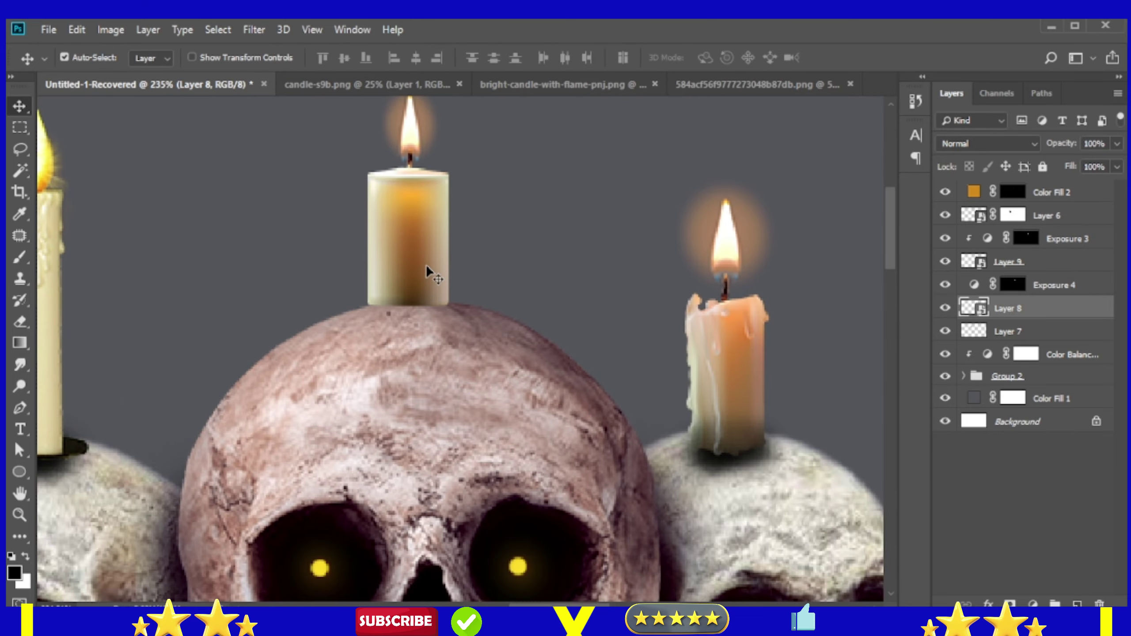
click(1049, 333)
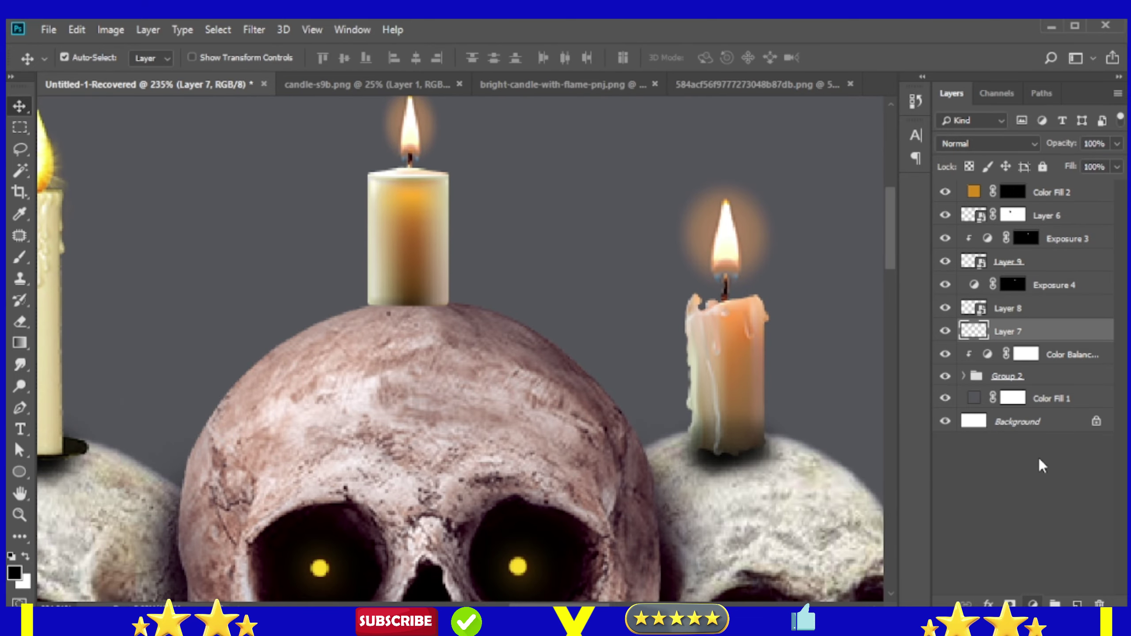
click(1077, 604)
key(b)
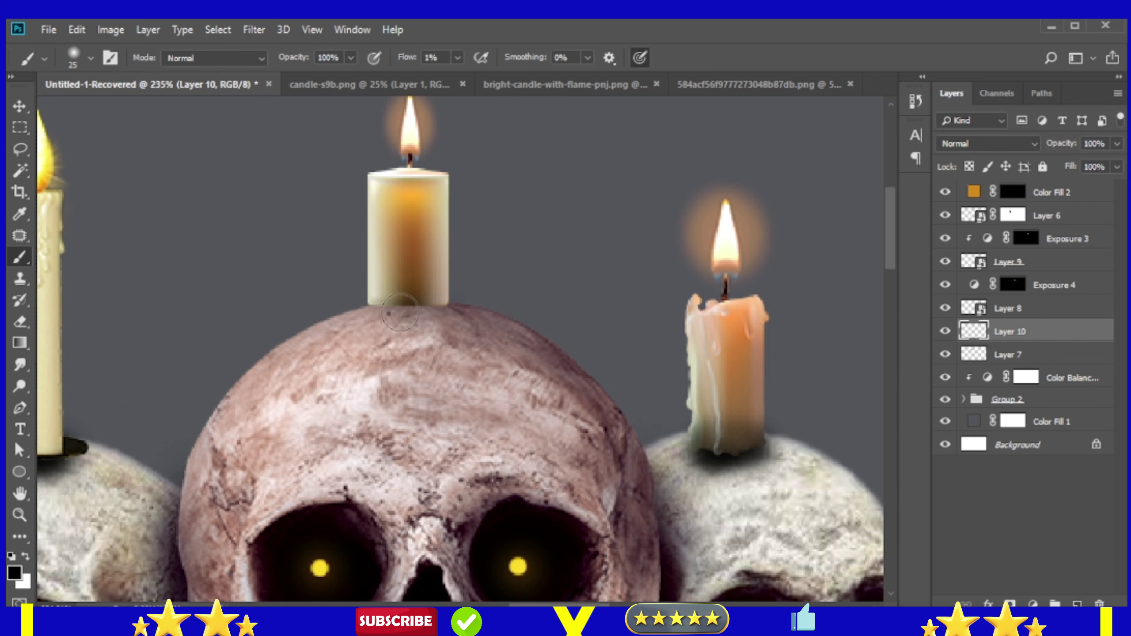
drag(406, 57, 415, 57)
drag(392, 295, 405, 297)
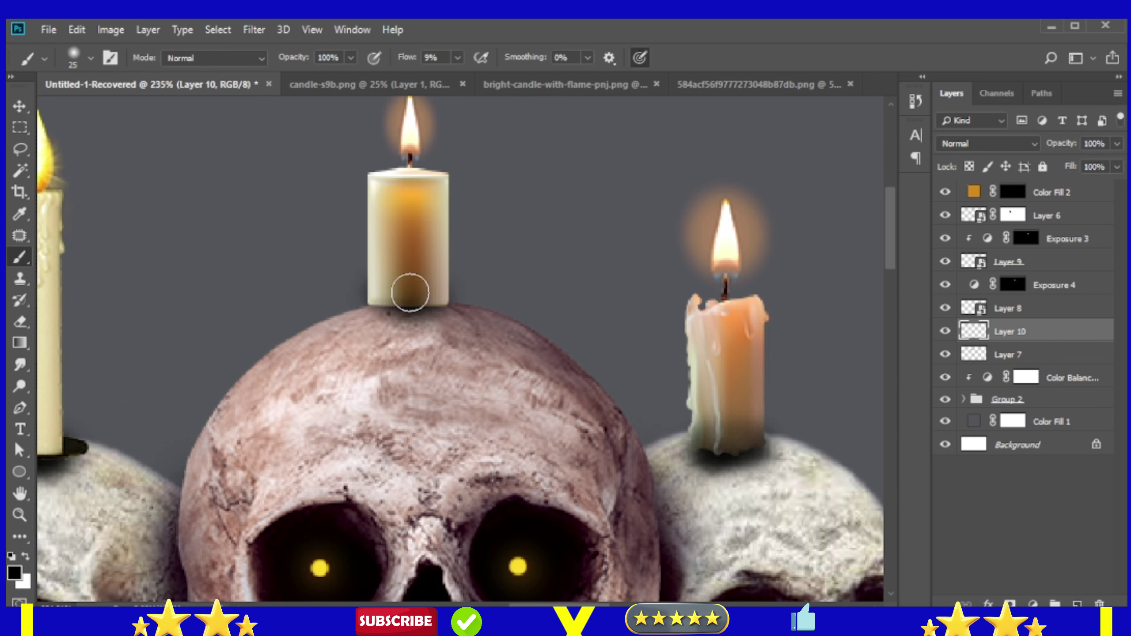
scroll(401, 267, down, 5)
scroll(225, 334, up, 5)
Mask away the left candle's brass holder, seat it on the skull, and delete empty Layer 7
key(v)
click(249, 271)
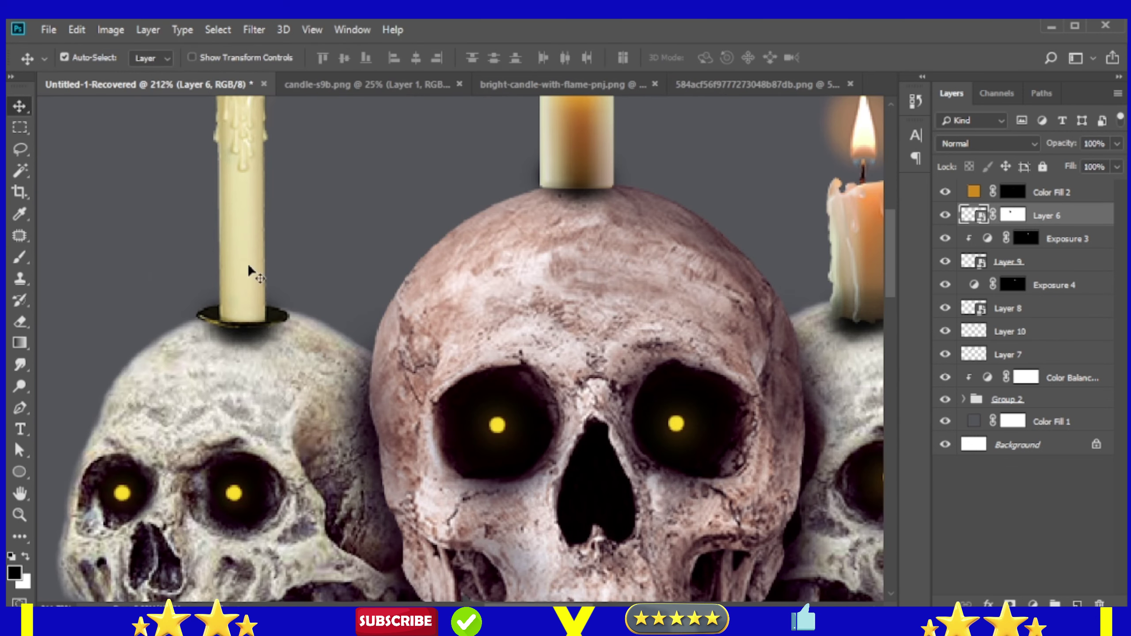
click(1024, 220)
key(e)
click(246, 434)
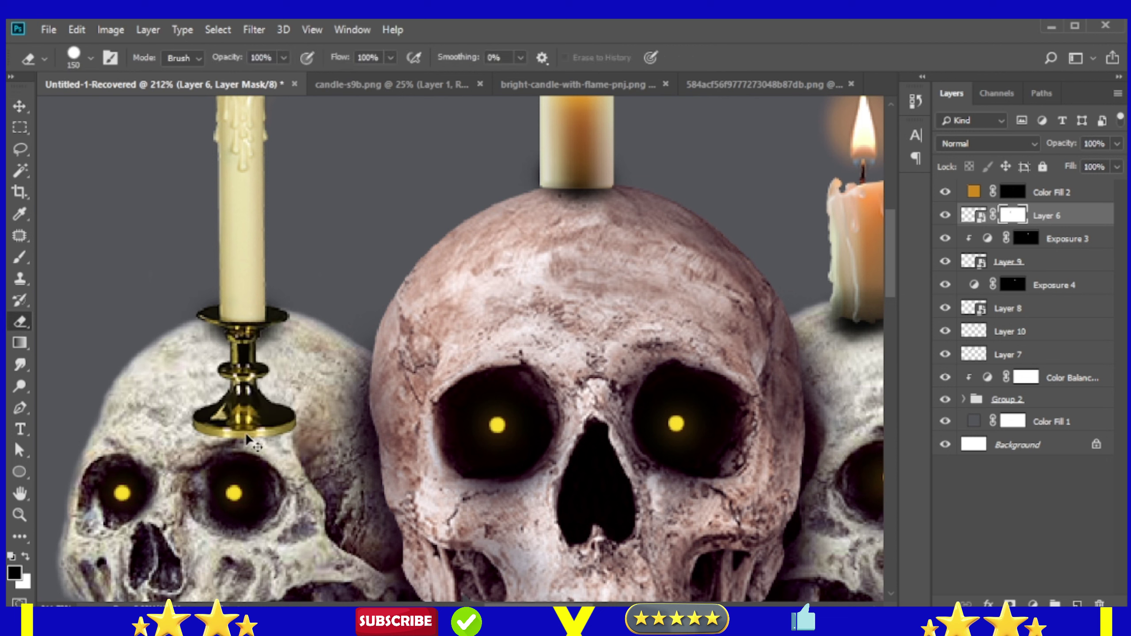
key(x)
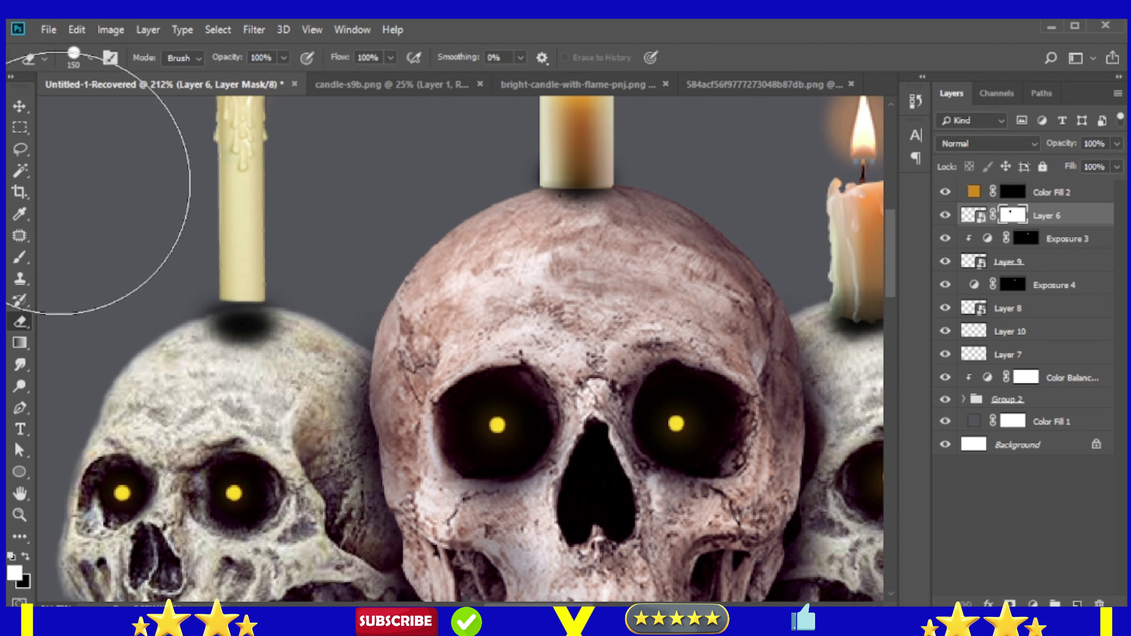
key(v)
drag(249, 203, 250, 222)
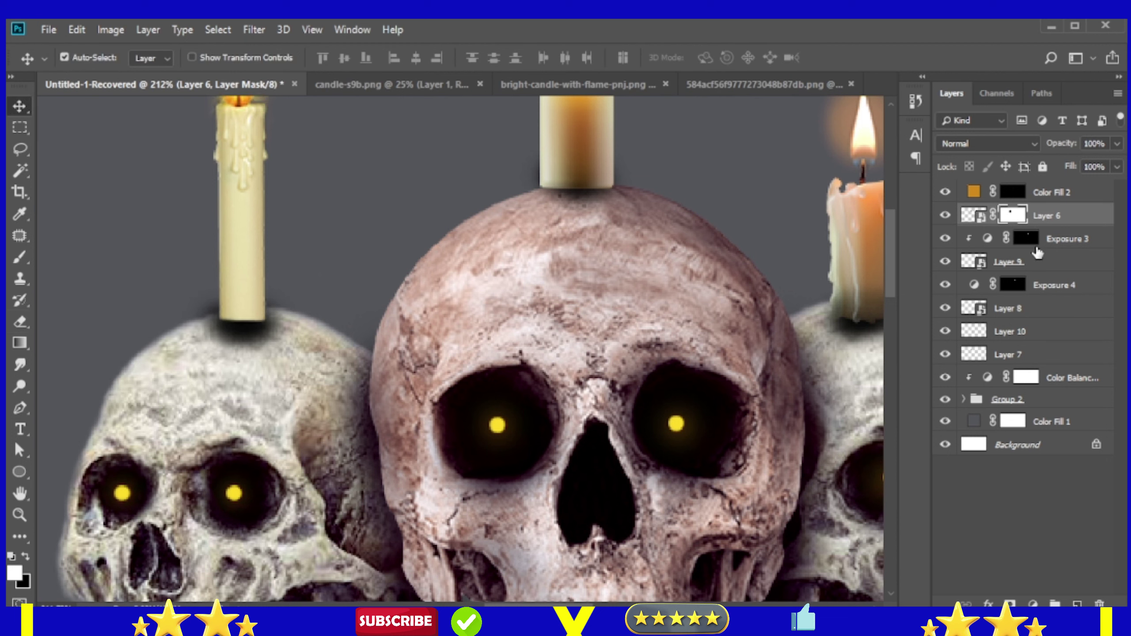
click(1007, 355)
key(Delete)
drag(243, 205, 252, 196)
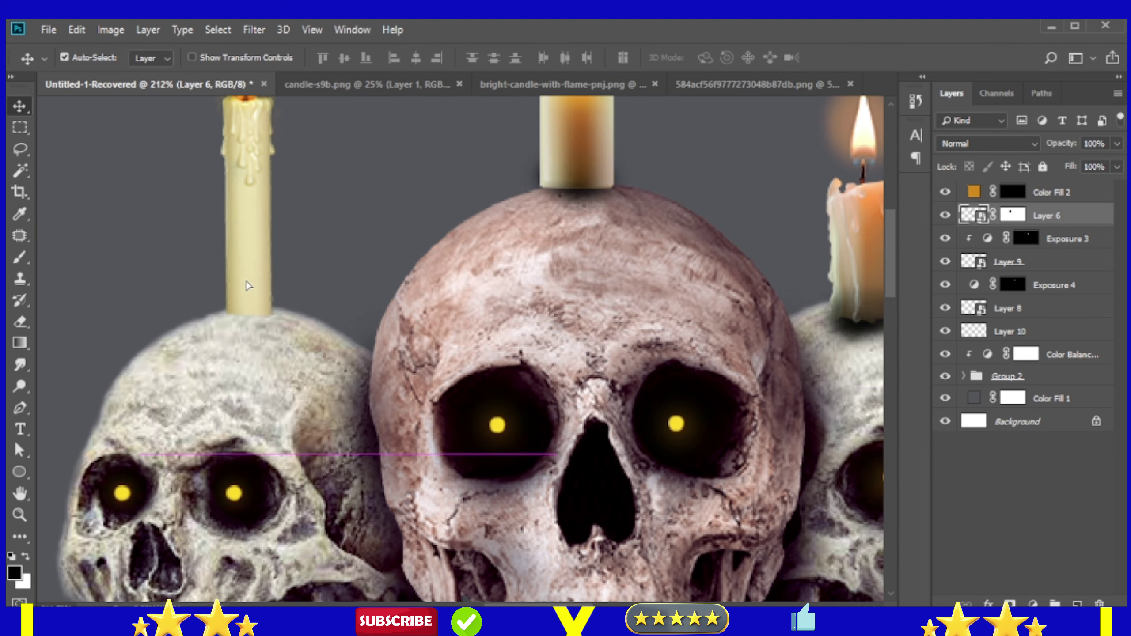
Paint a shadow along the left candle base with a size 9 brush on a new layer
click(1084, 240)
key(ctrl+shift+alt+n)
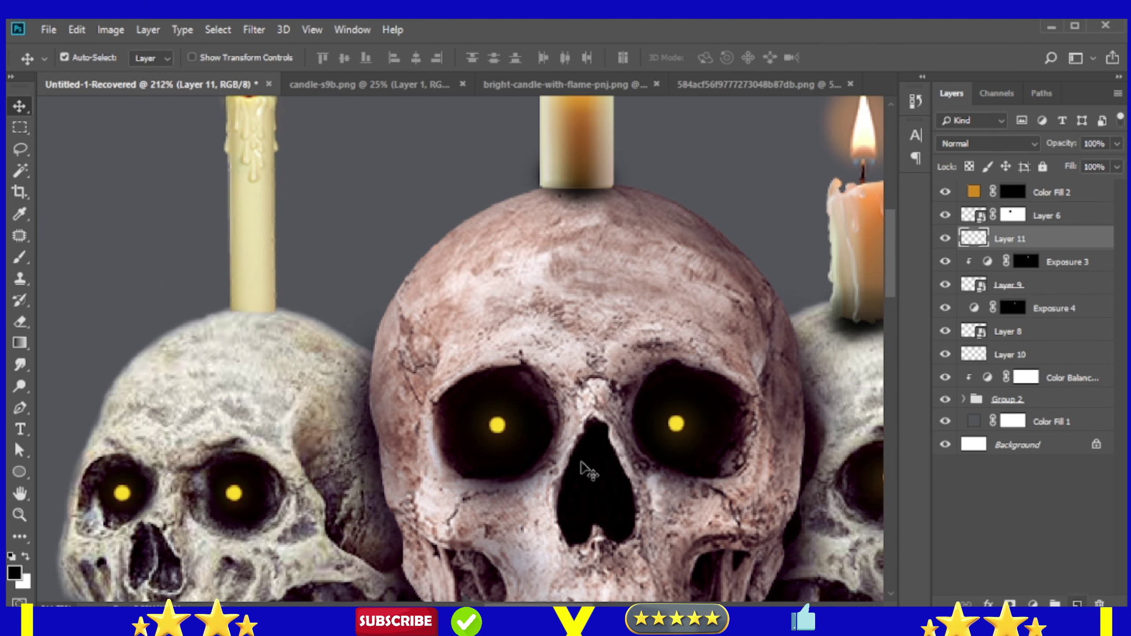
scroll(267, 314, up, 2)
key(b)
key(bracketleft)
key(bracketleft)
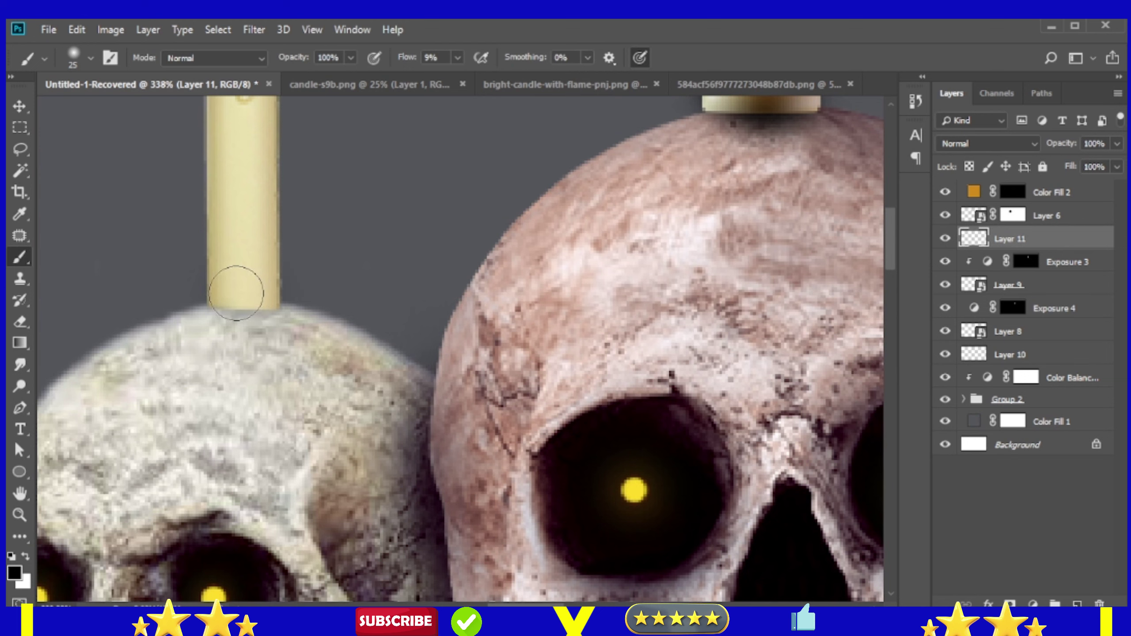
key(bracketleft)
key(bracketleft)
drag(217, 302, 277, 307)
scroll(267, 307, down, 3)
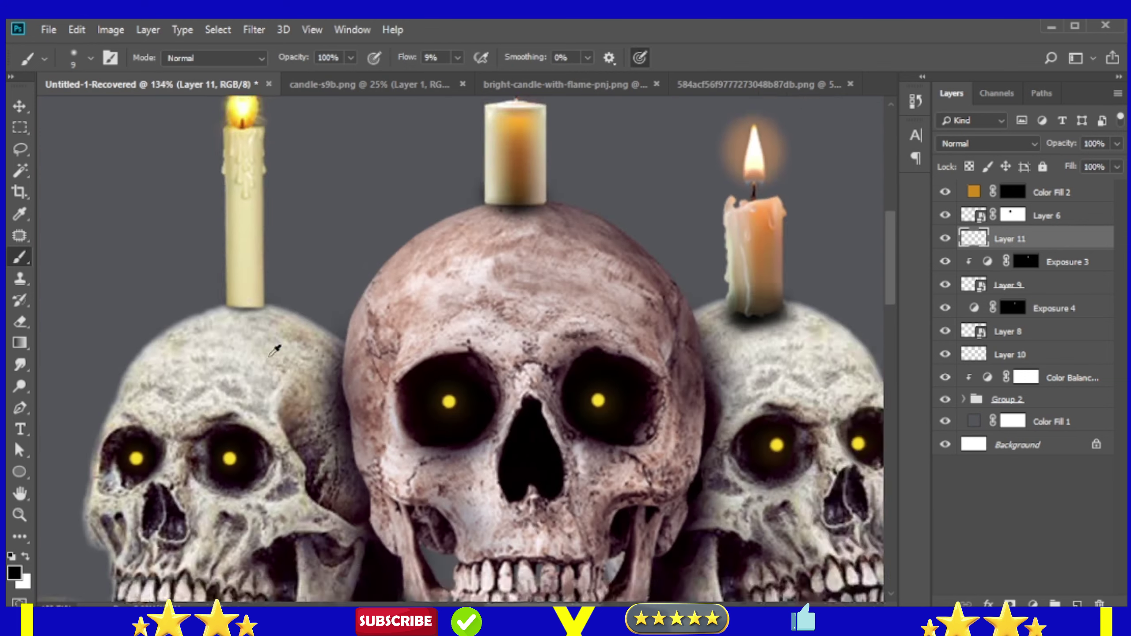
scroll(268, 308, down, 2)
scroll(272, 393, up, 4)
scroll(788, 355, down, 5)
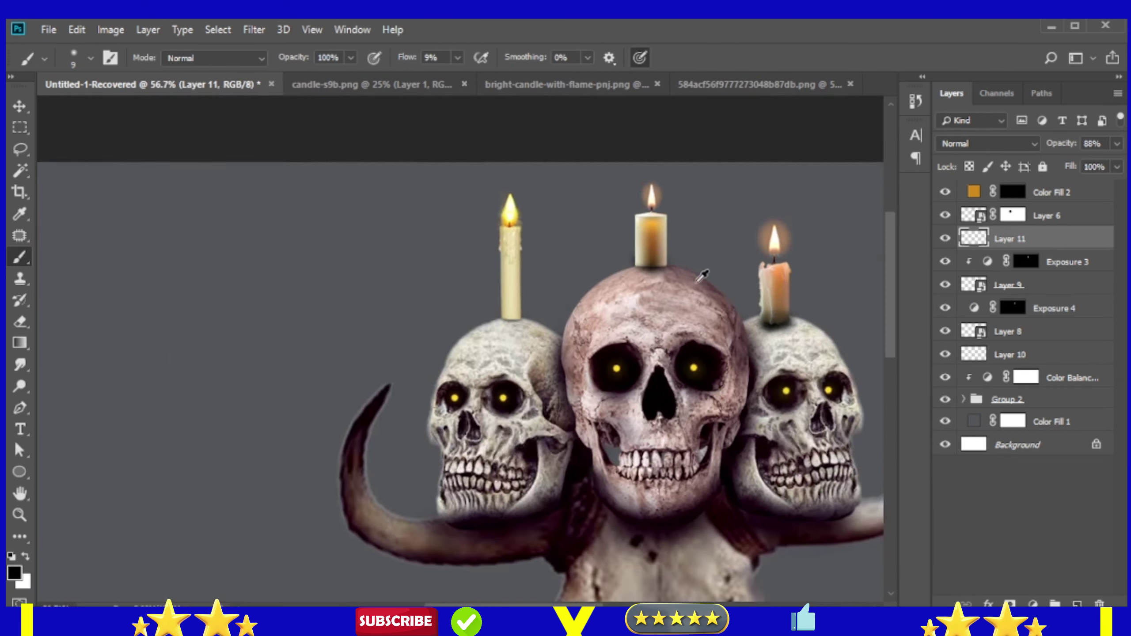
scroll(787, 355, down, 2)
scroll(787, 356, up, 8)
Delete the Exposure 4 layer and hide the Exposure 3 adjustment
click(1017, 311)
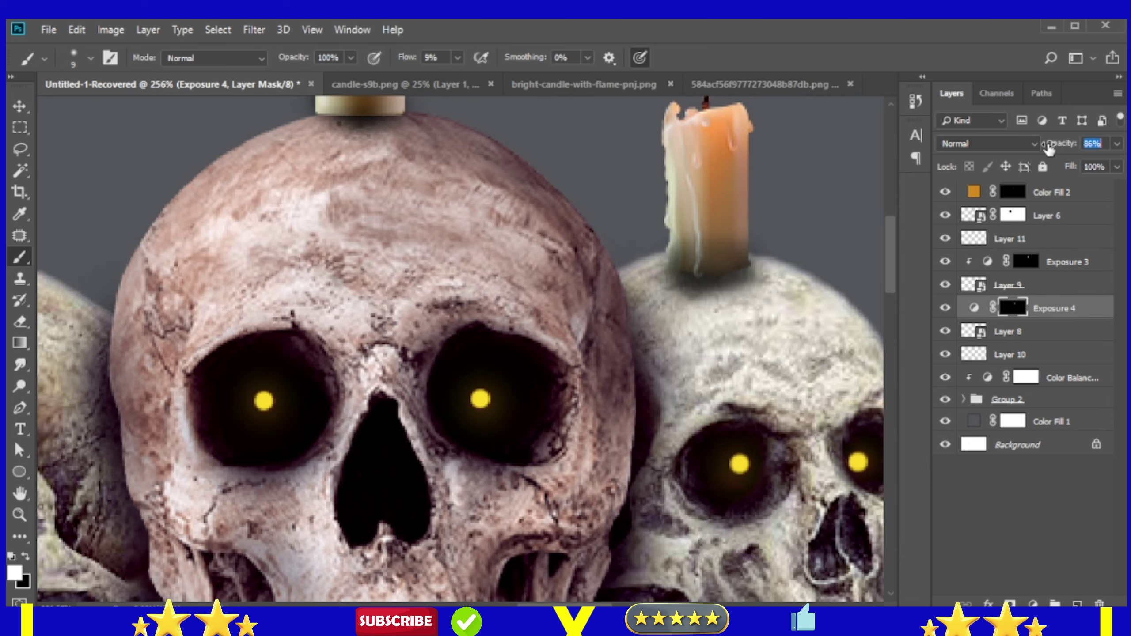
scroll(445, 348, up, 3)
key(Delete)
click(945, 262)
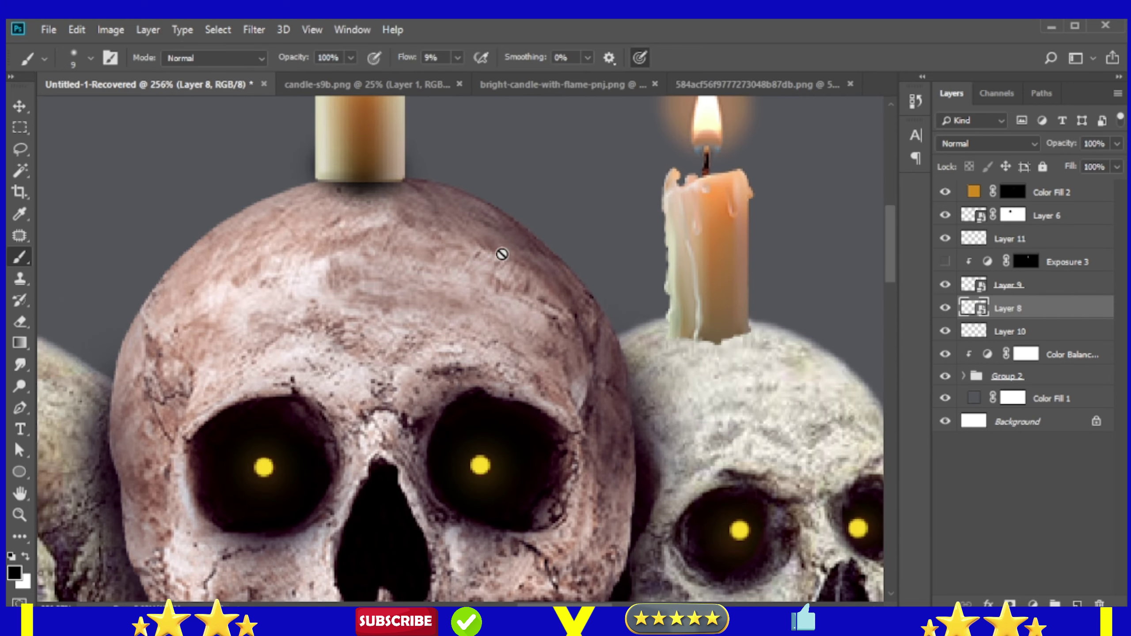
Shift the right candle up-left and paint a dark shadow at its base on a new layer
key(v)
drag(708, 249, 695, 234)
click(1078, 604)
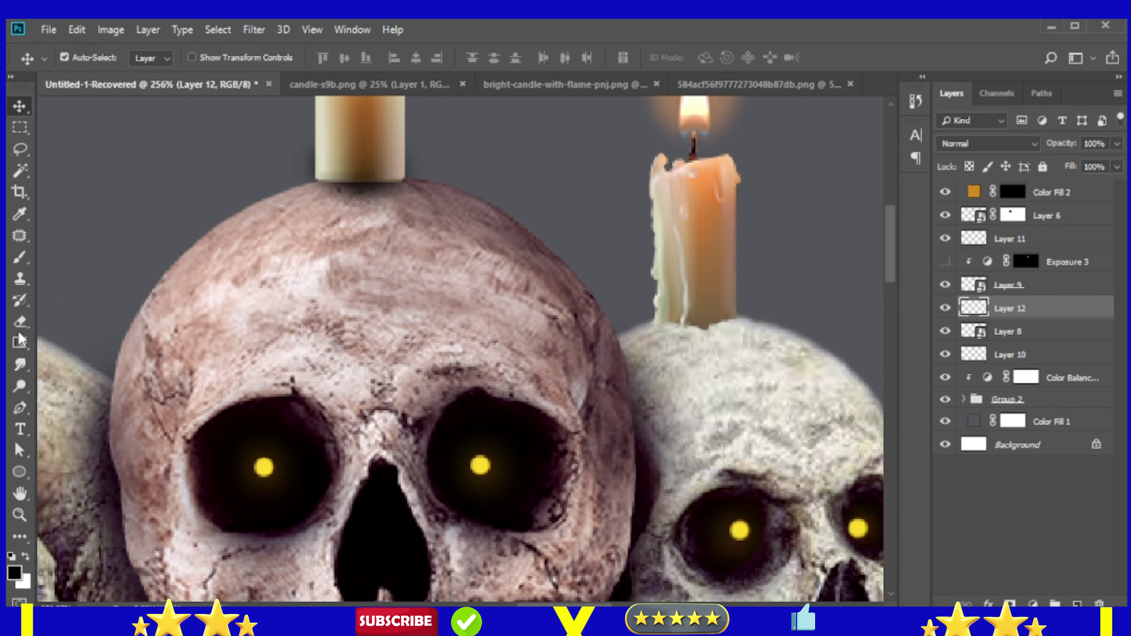
key(b)
mouse_move(715, 322)
mouse_down()
mouse_move(664, 326)
mouse_move(731, 327)
mouse_up()
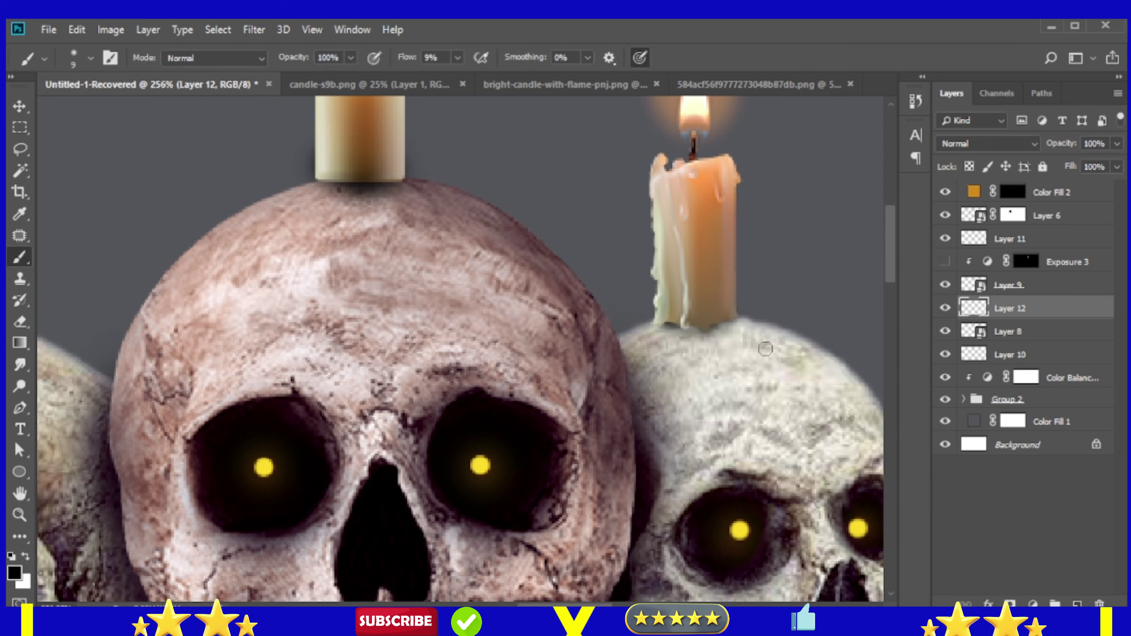
scroll(752, 357, down, 5)
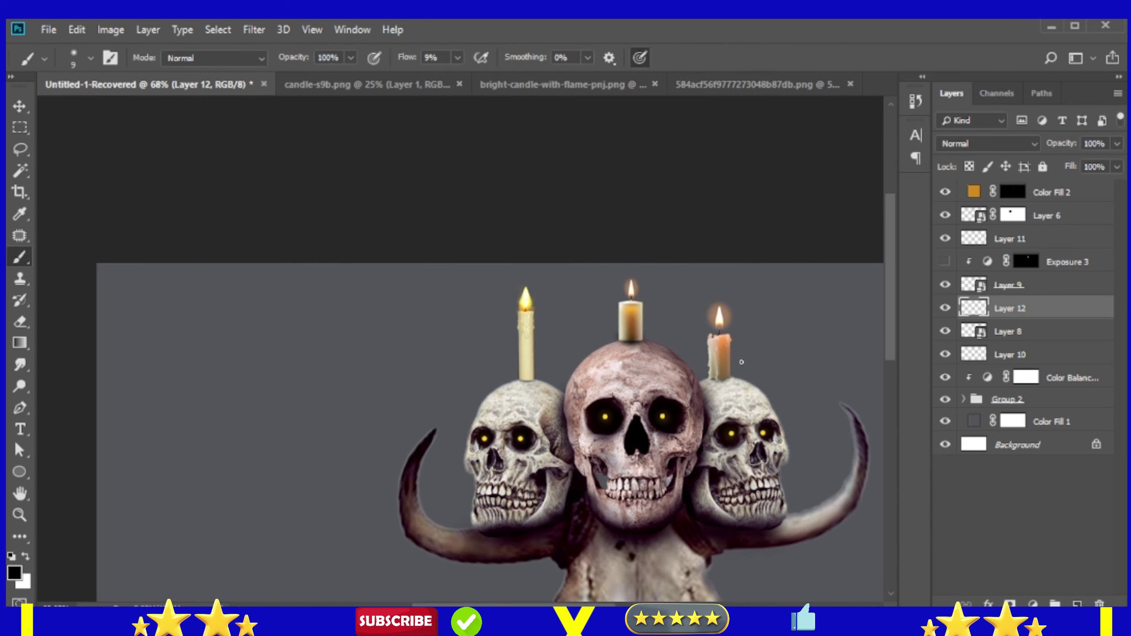
scroll(742, 362, up, 2)
scroll(731, 409, down, 4)
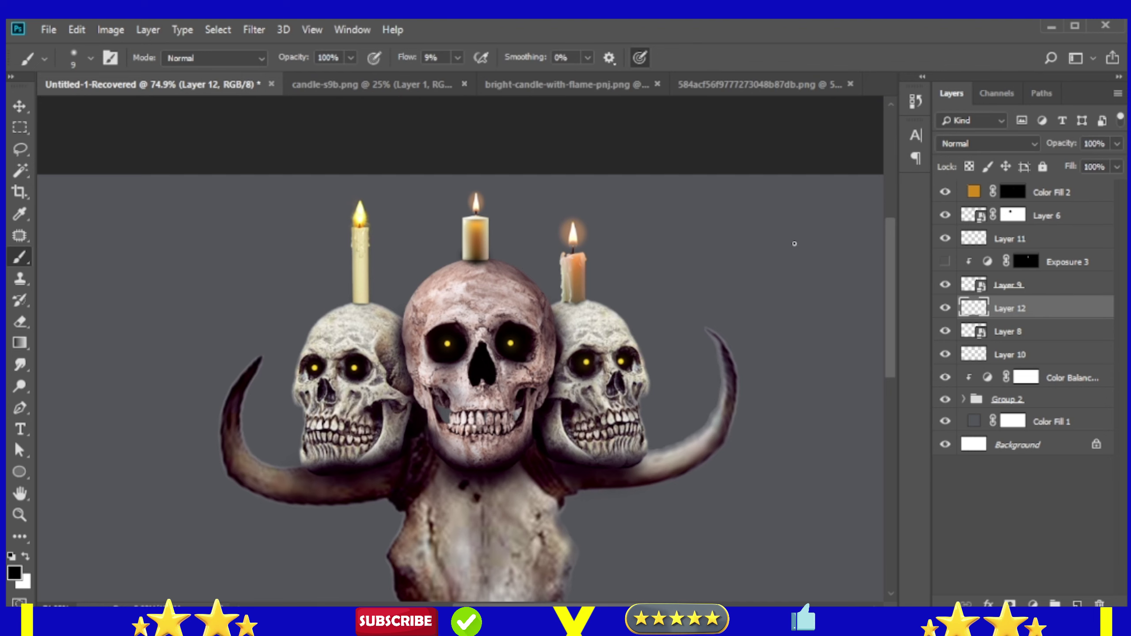
Set the orange fill to Linear Dodge (Add) and invert its mask to hide it
click(1047, 221)
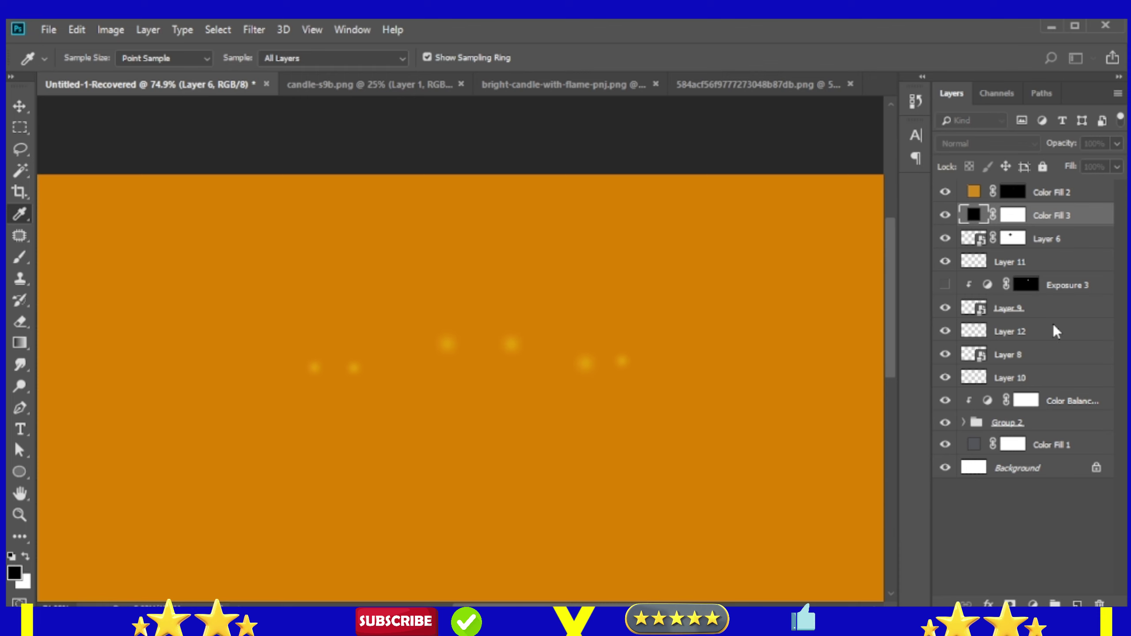
key(b)
click(986, 144)
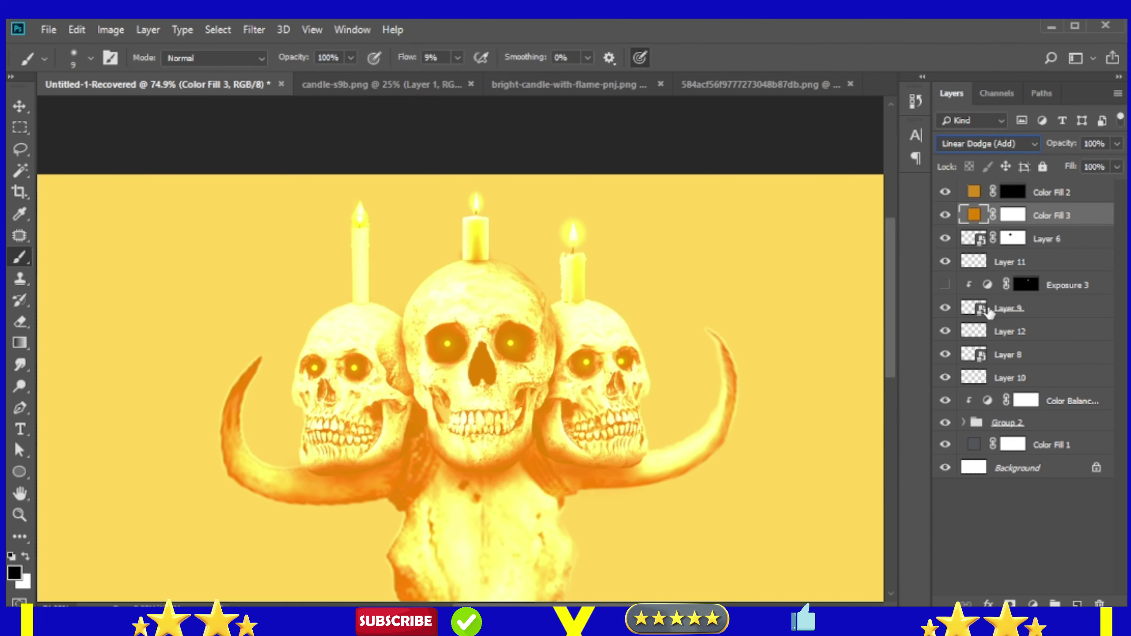
click(1014, 215)
key(ctrl+i)
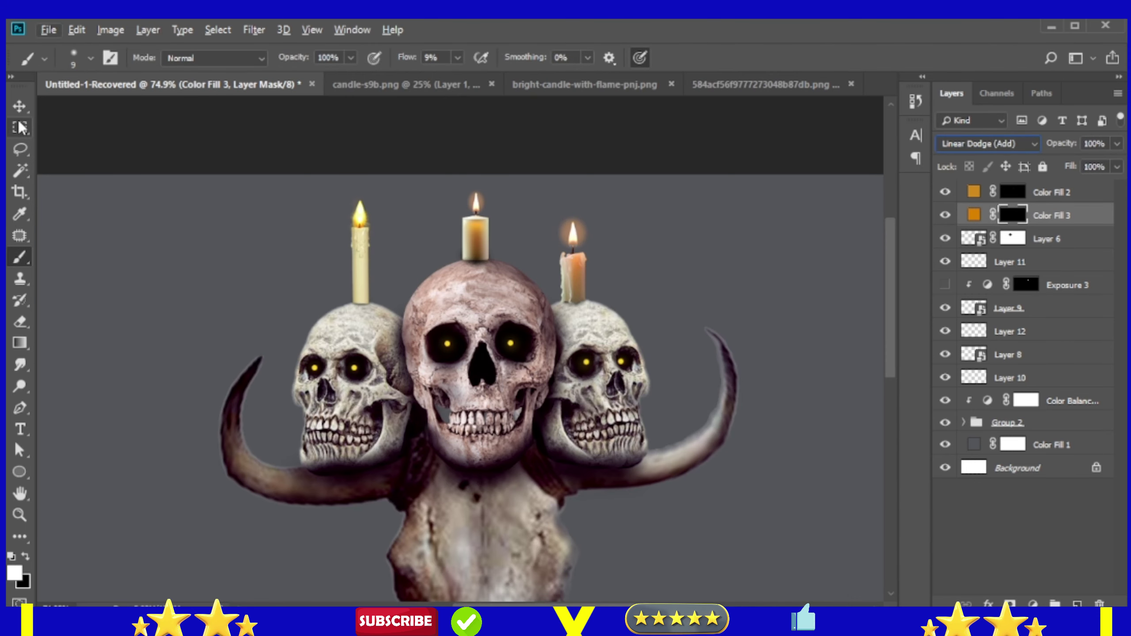
Paint soft glow around the right, middle and left candle flames
key(ctrl+plus)
click(635, 289)
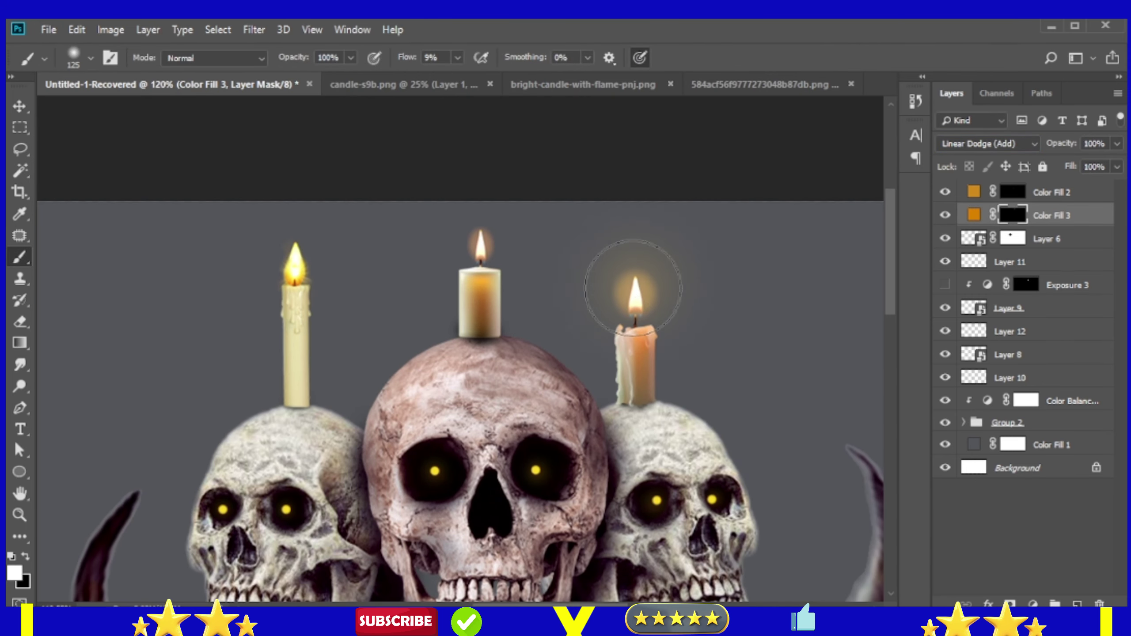
click(480, 241)
key(bracketright)
click(297, 241)
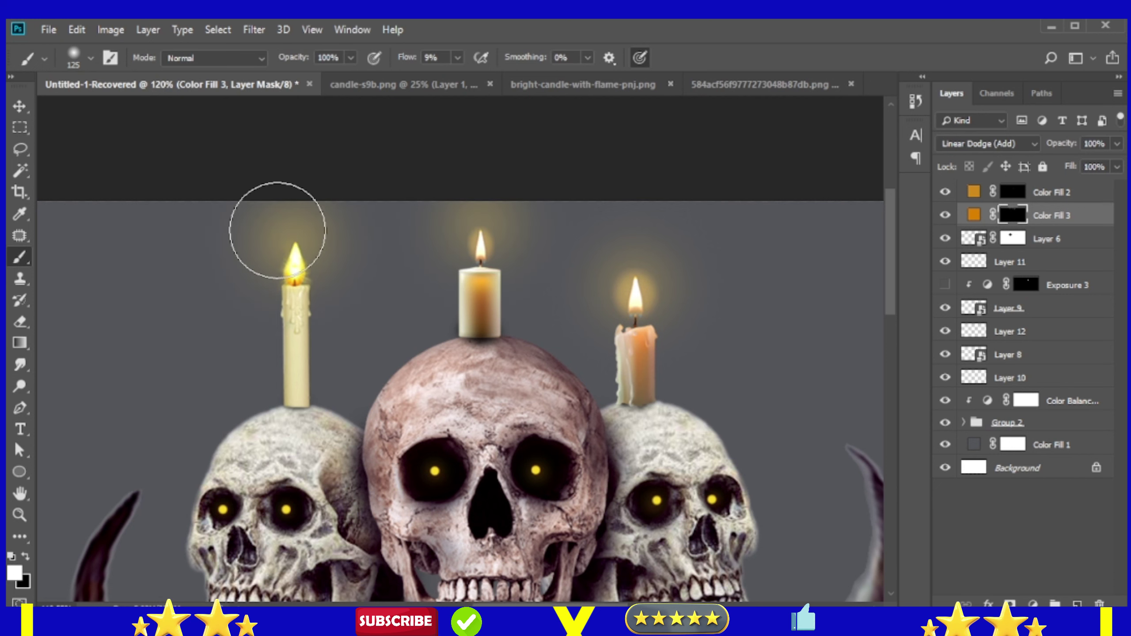
alt+scroll(575, 401, down, 3)
alt+scroll(574, 402, down, 2)
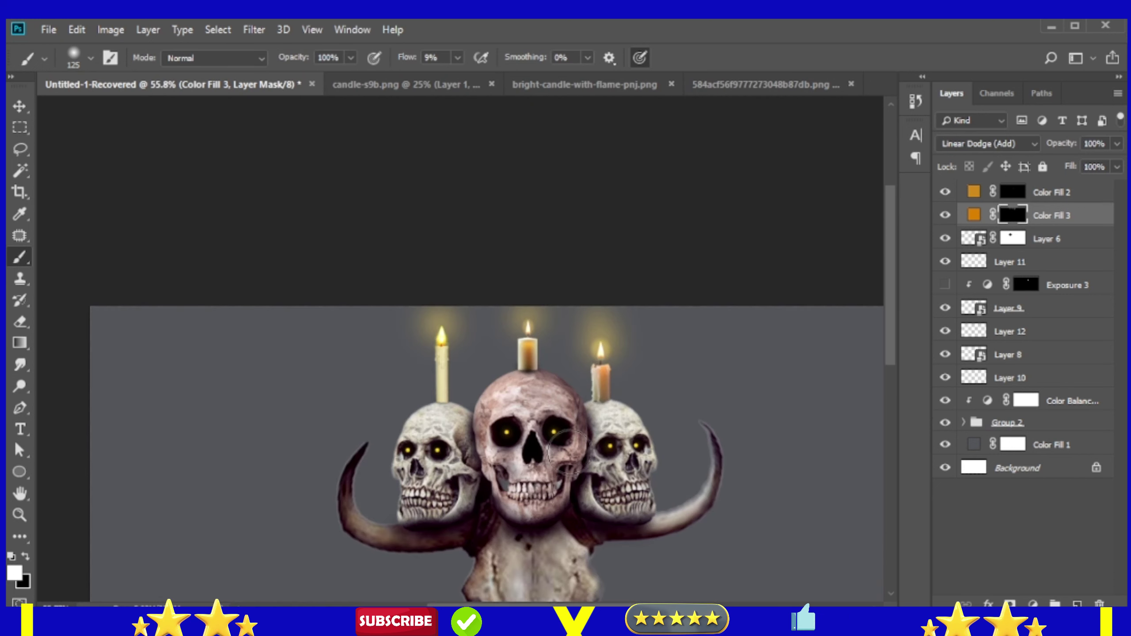
Add an orange fill above Color Balance in Linear Dodge (Add) with an inverted mask
click(1087, 406)
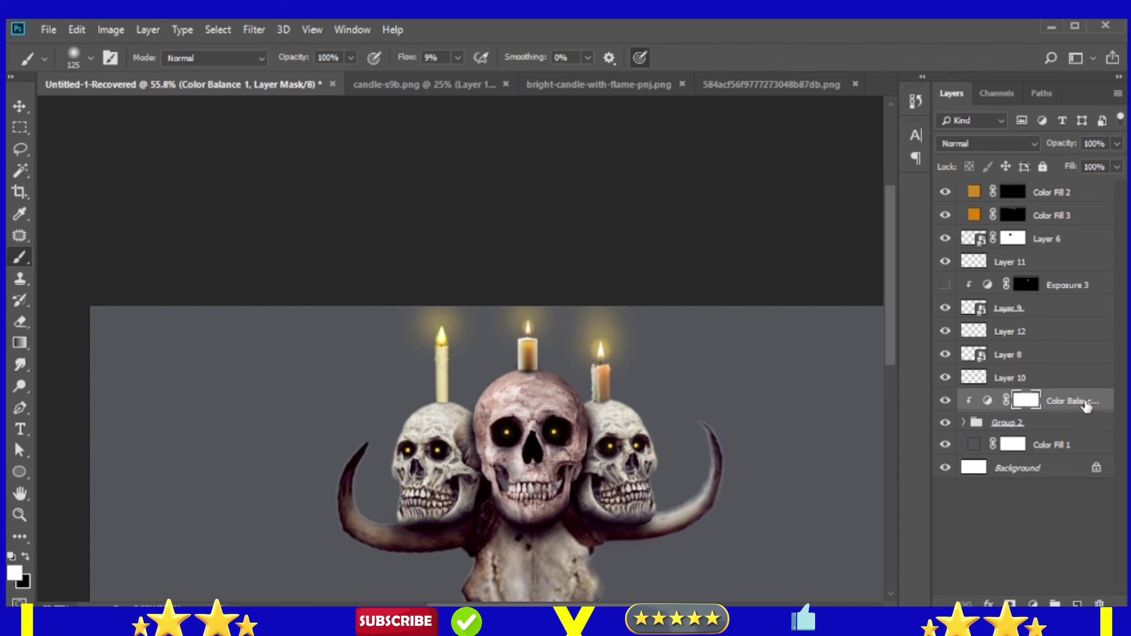
click(988, 400)
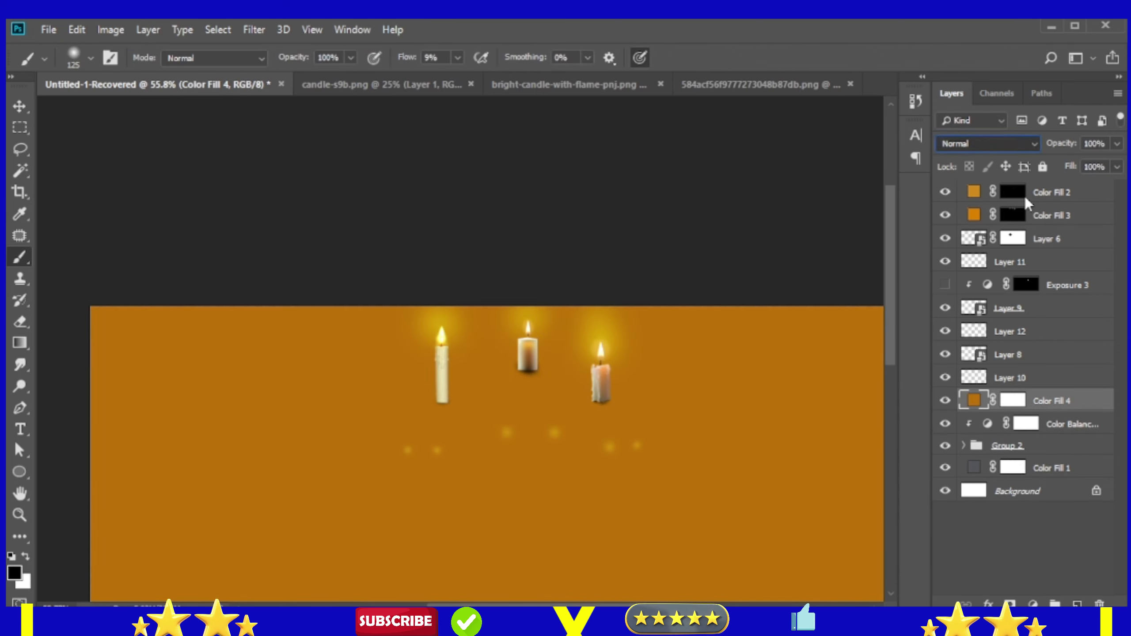
click(988, 144)
click(1004, 352)
click(1013, 401)
key(ctrl+i)
key(x)
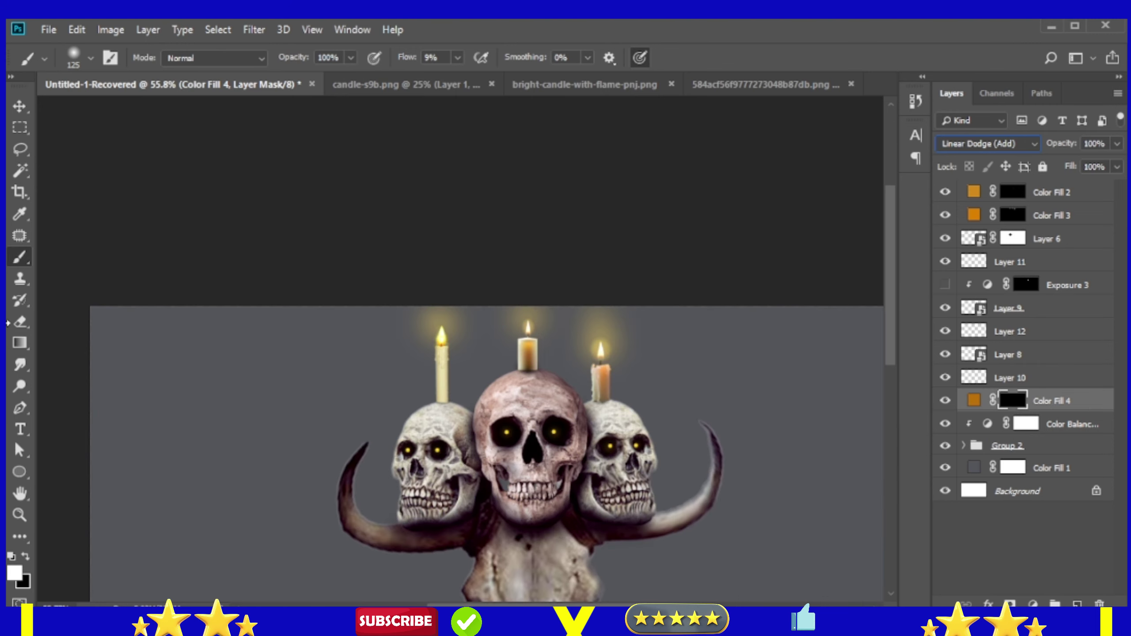
Clip the glow to the skulls and paint it beside the centre candle, skull edge and right horn
scroll(528, 375, up, 5)
key(bracketleft)
key(bracketleft)
key(bracketleft)
mouse_move(445, 383)
mouse_down()
mouse_move(484, 368)
mouse_move(387, 479)
mouse_move(456, 395)
mouse_up()
key(ctrl+alt+g)
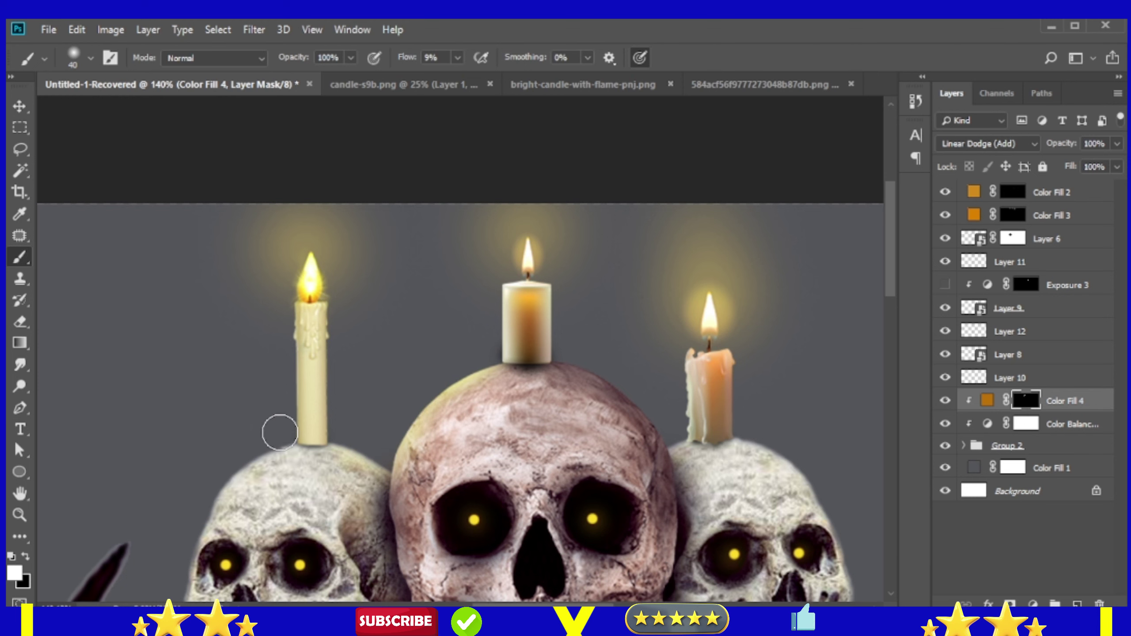
mouse_move(661, 399)
mouse_down()
mouse_move(570, 357)
mouse_move(588, 364)
mouse_up()
scroll(587, 364, down, 5)
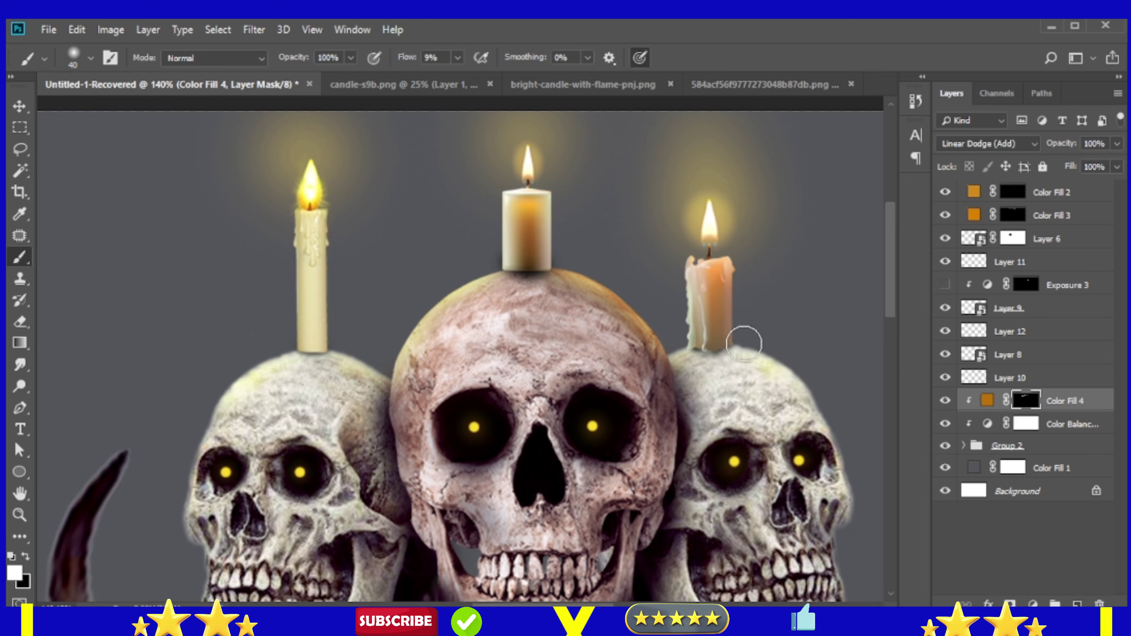
scroll(814, 392, down, 10)
mouse_move(152, 285)
mouse_down()
mouse_move(106, 336)
mouse_move(101, 386)
mouse_move(149, 447)
mouse_up()
scroll(150, 447, up, 7)
scroll(576, 356, right, 10)
mouse_move(576, 357)
mouse_down()
mouse_move(611, 416)
mouse_move(545, 543)
mouse_move(614, 445)
mouse_move(526, 548)
mouse_up()
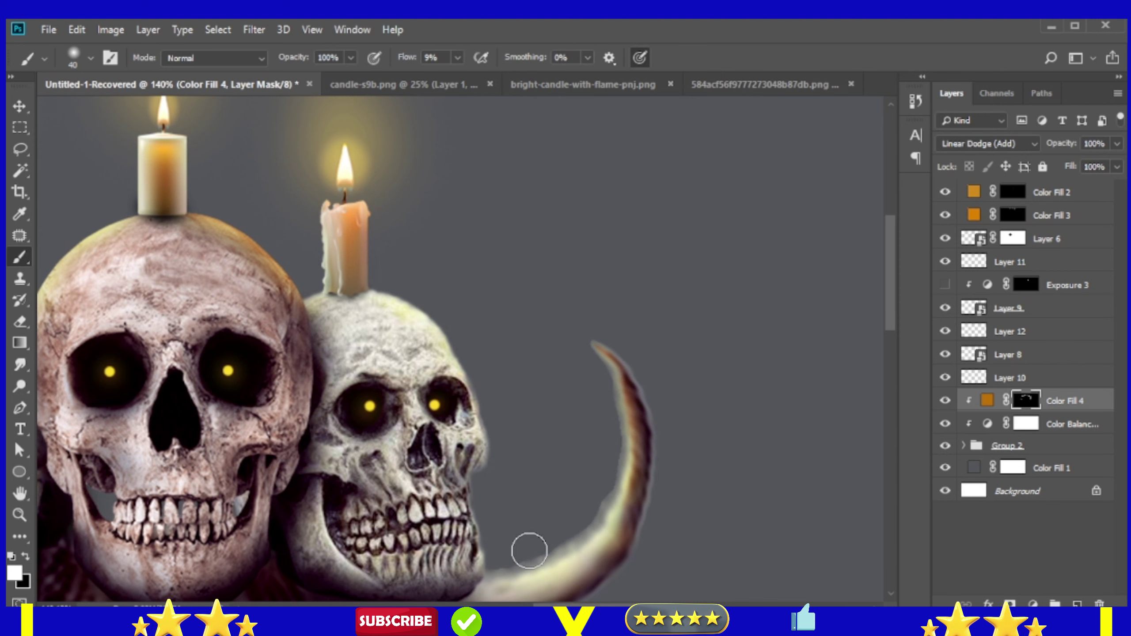
With the full composition in view, brighten the skull's cheek and nose with glow
key(ctrl+0)
scroll(488, 410, up, 5)
key(x)
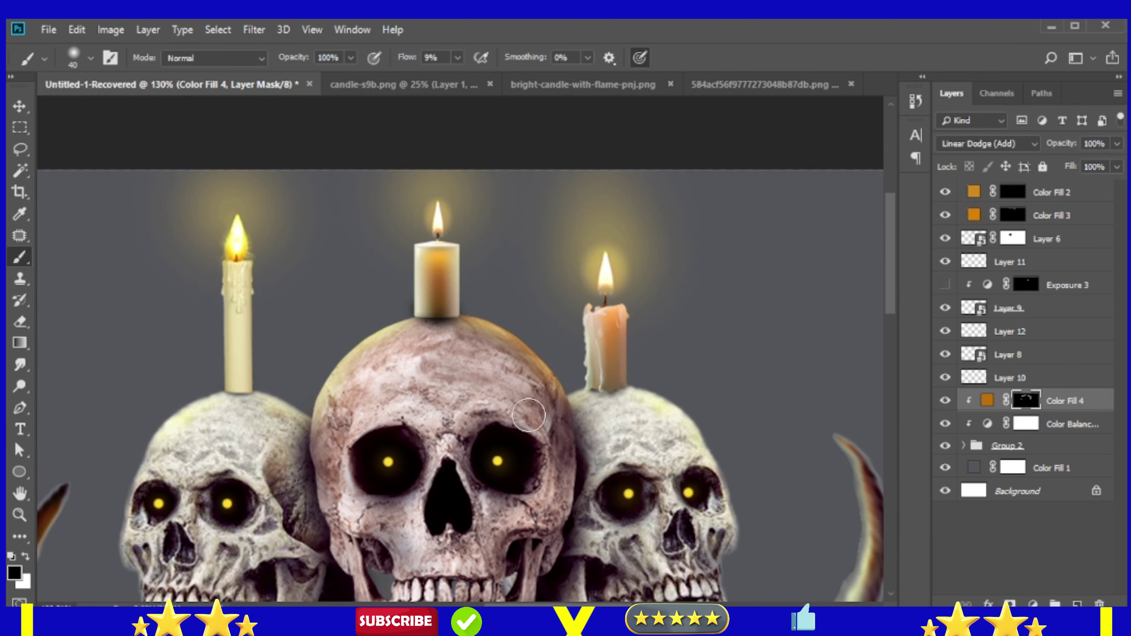
scroll(528, 416, down, 3)
key(x)
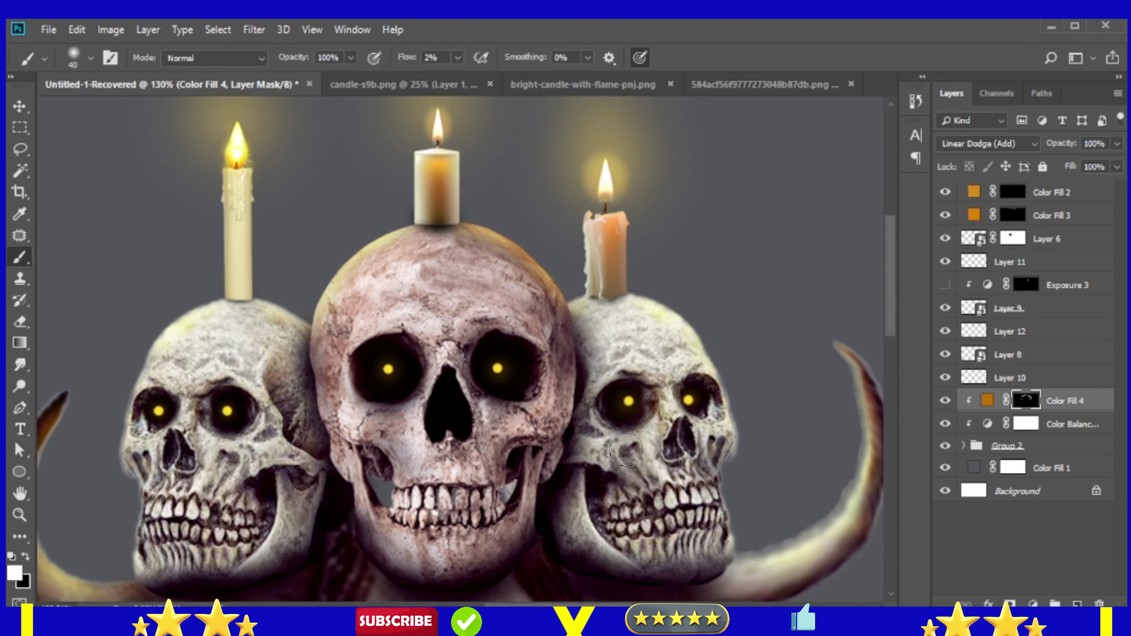
drag(667, 432, 719, 431)
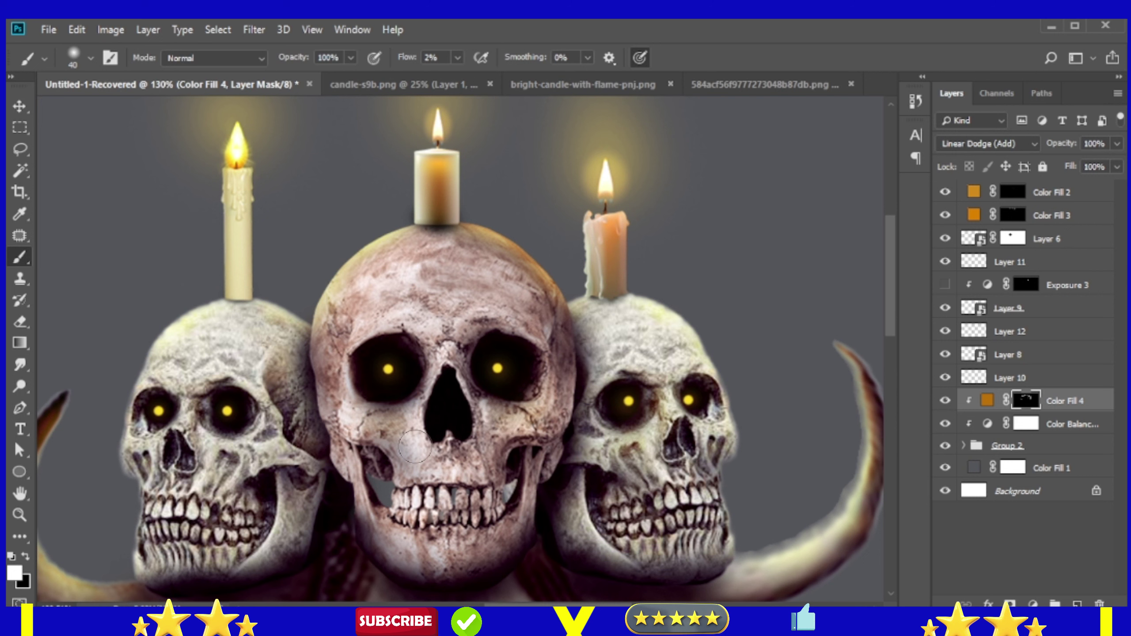
scroll(439, 423, down, 2)
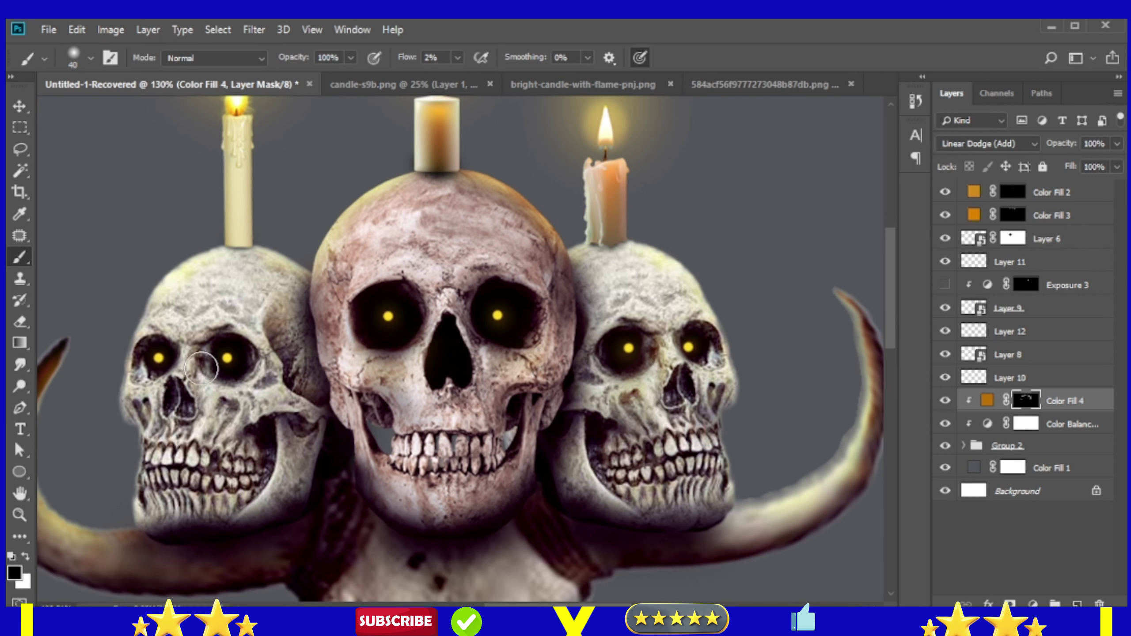
key(x)
scroll(254, 450, down, 3)
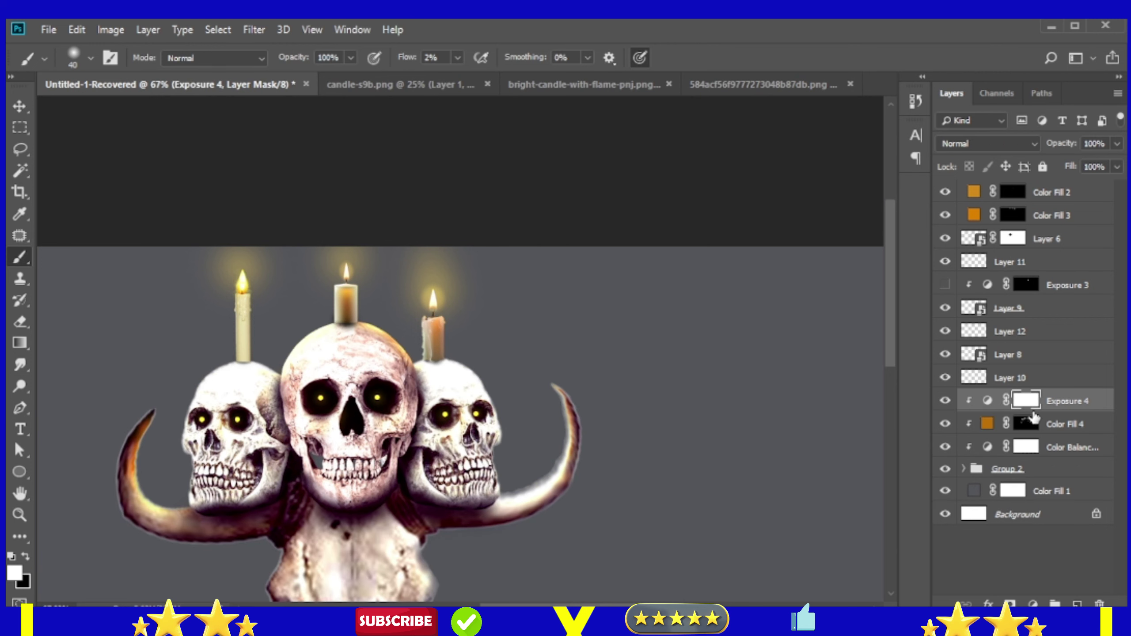
Move Color Fill 4 above Exposure 4, invert the Exposure mask, and brighten the centre skull's crown
drag(1085, 426, 1053, 423)
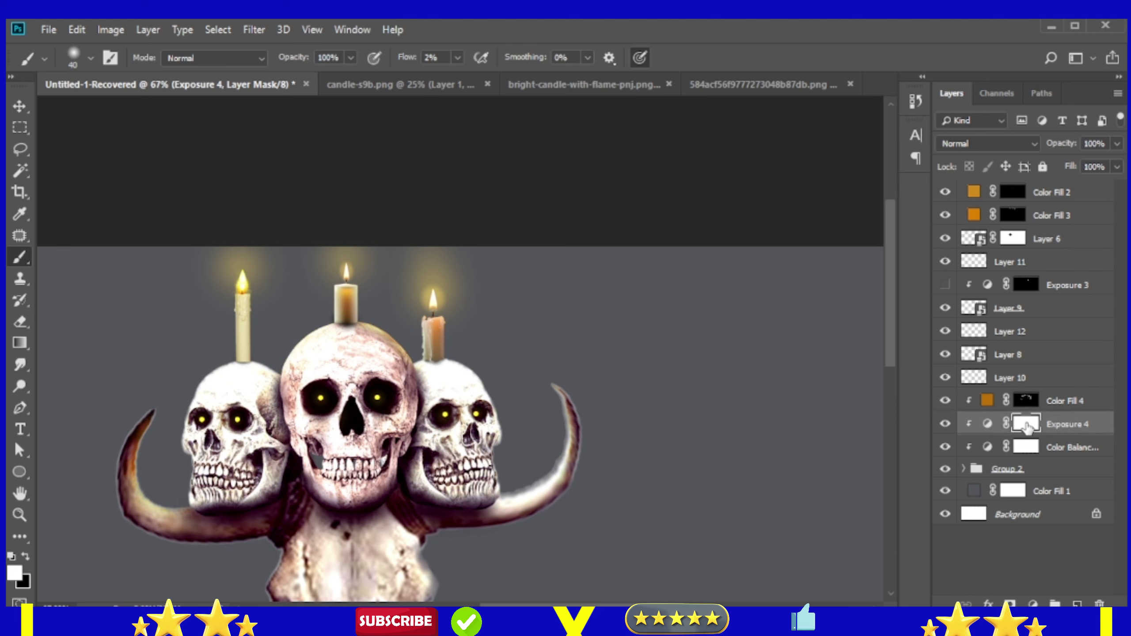
key(ctrl+i)
scroll(211, 410, up, 3)
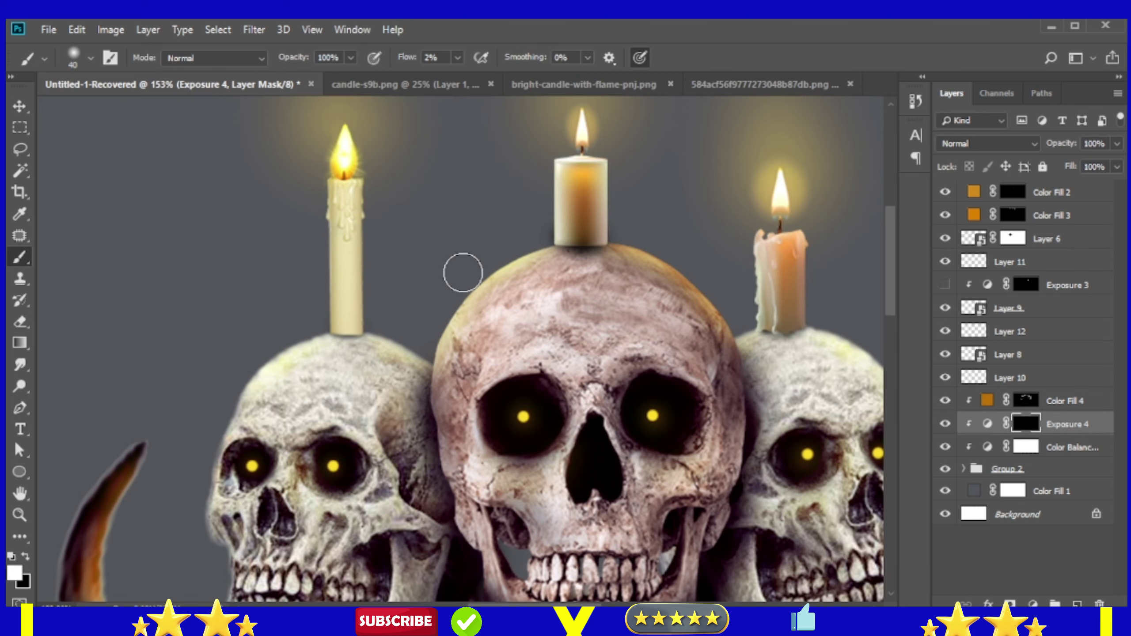
drag(483, 351, 624, 312)
Lower the brush flow to a few percent for subtle highlight painting
key(shift+7)
key(shift+9)
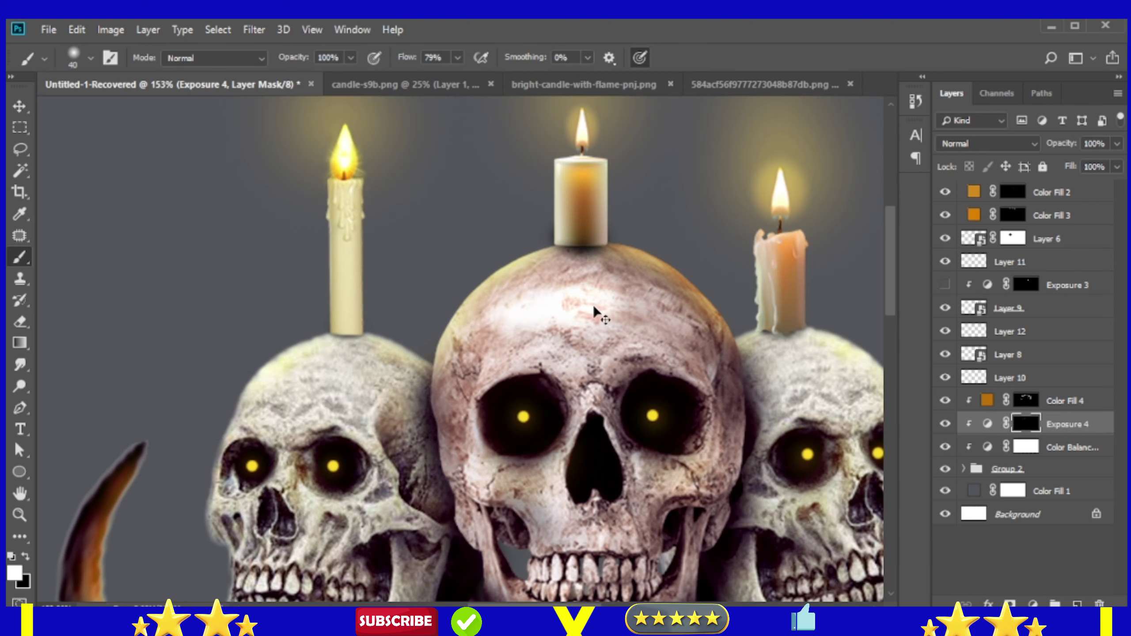
key(shift+0)
key(shift+7)
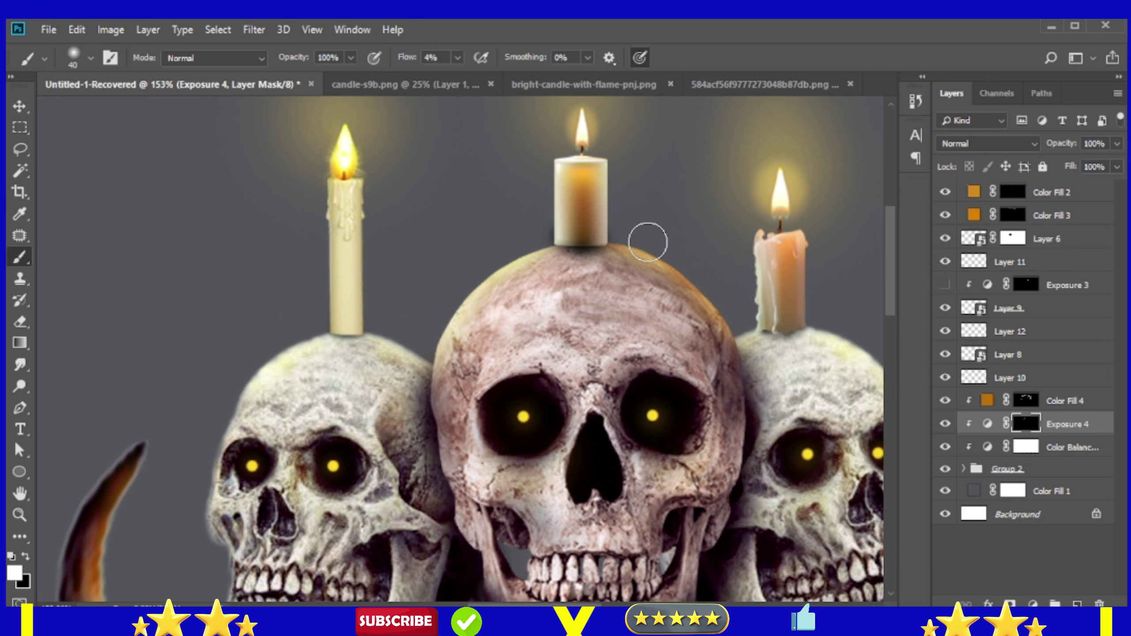
scroll(124, 516, down, 3)
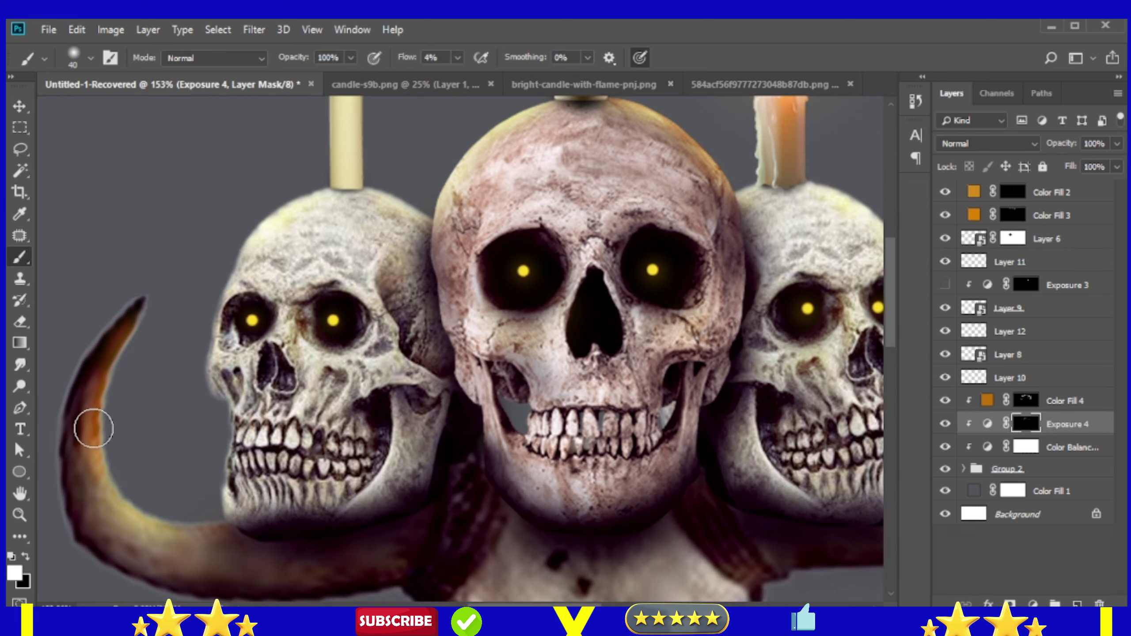
scroll(473, 437, right, 8)
scroll(524, 305, up, 2)
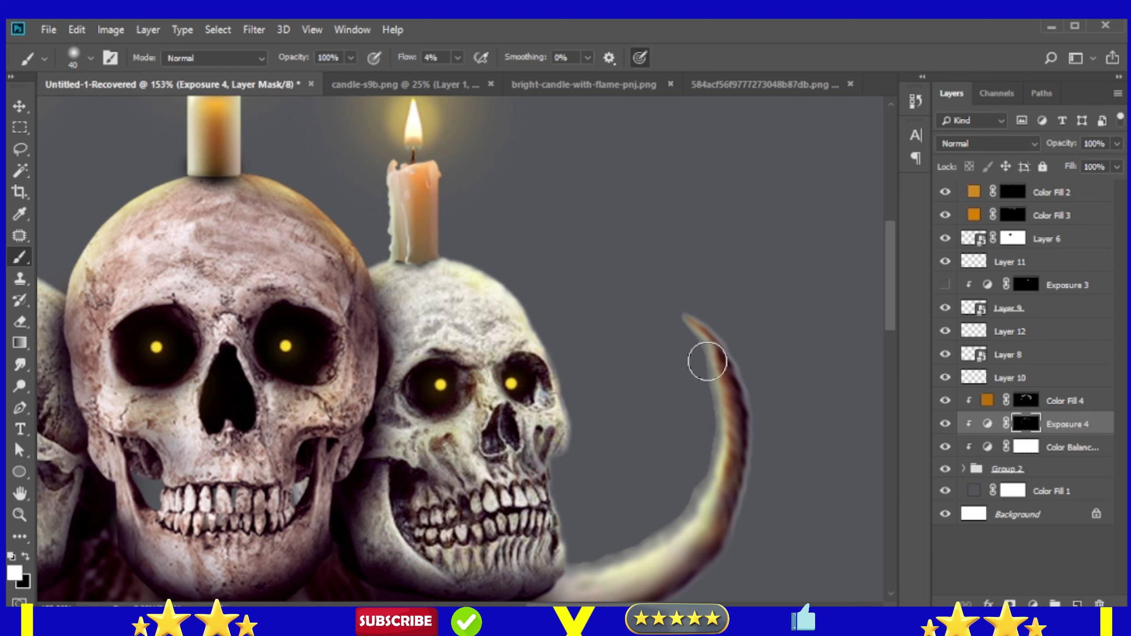
scroll(680, 498, down, 5)
scroll(747, 422, down, 1)
Add a Hue/Saturation adjustment above the glow in Linear Dodge (Add), tinted greenish yellow
click(988, 400)
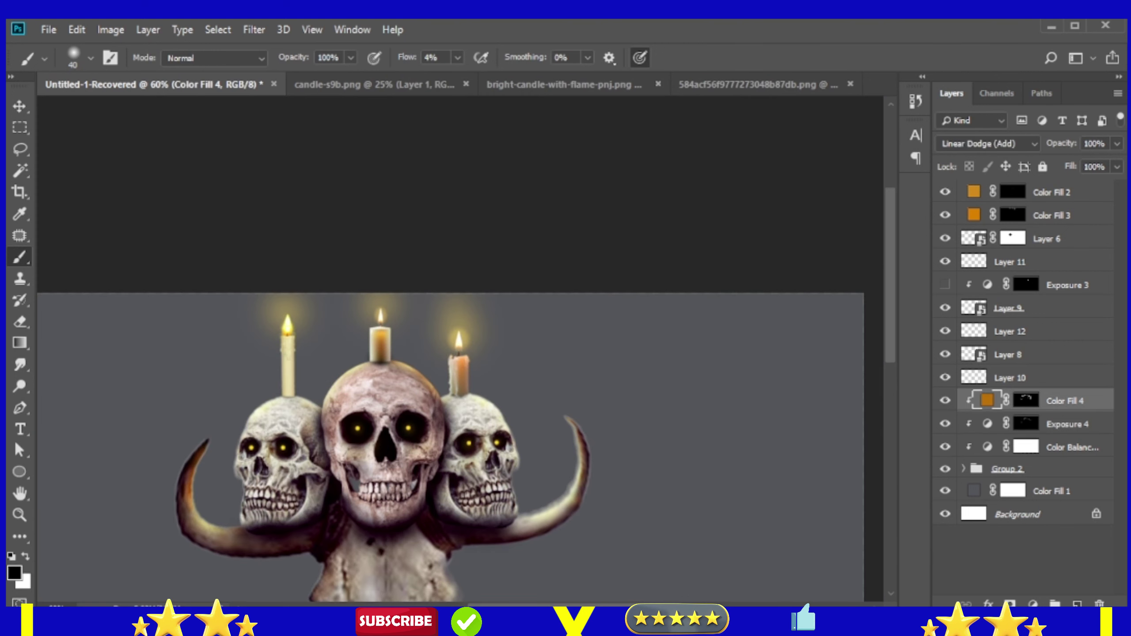
click(1033, 603)
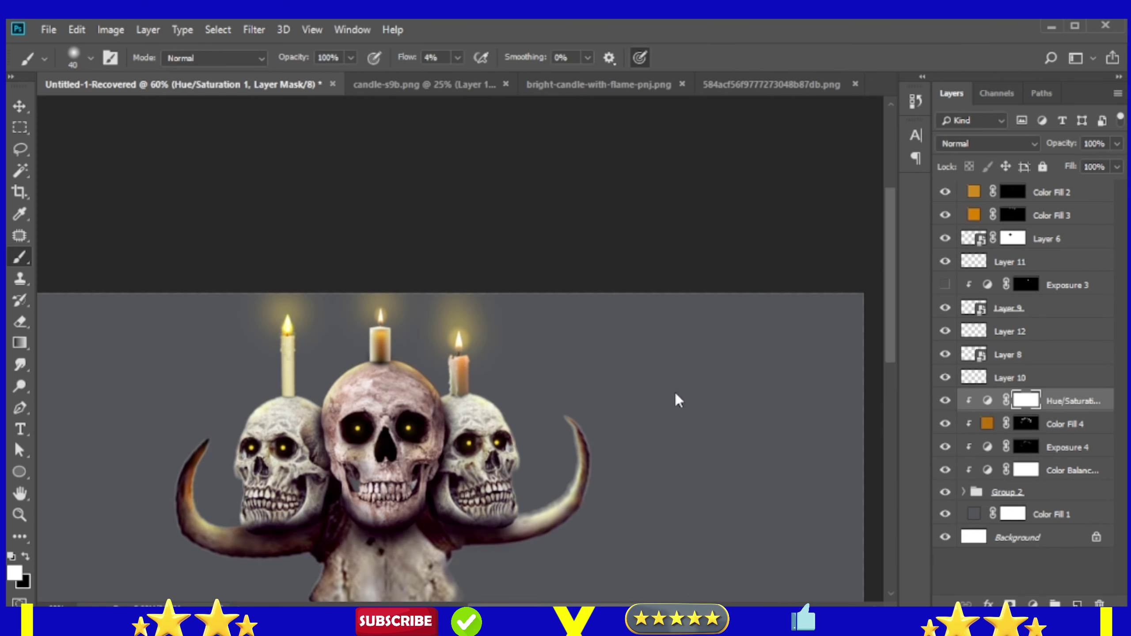
mouse_move(674, 390)
mouse_down()
mouse_move(599, 344)
mouse_move(636, 321)
mouse_move(741, 366)
mouse_up()
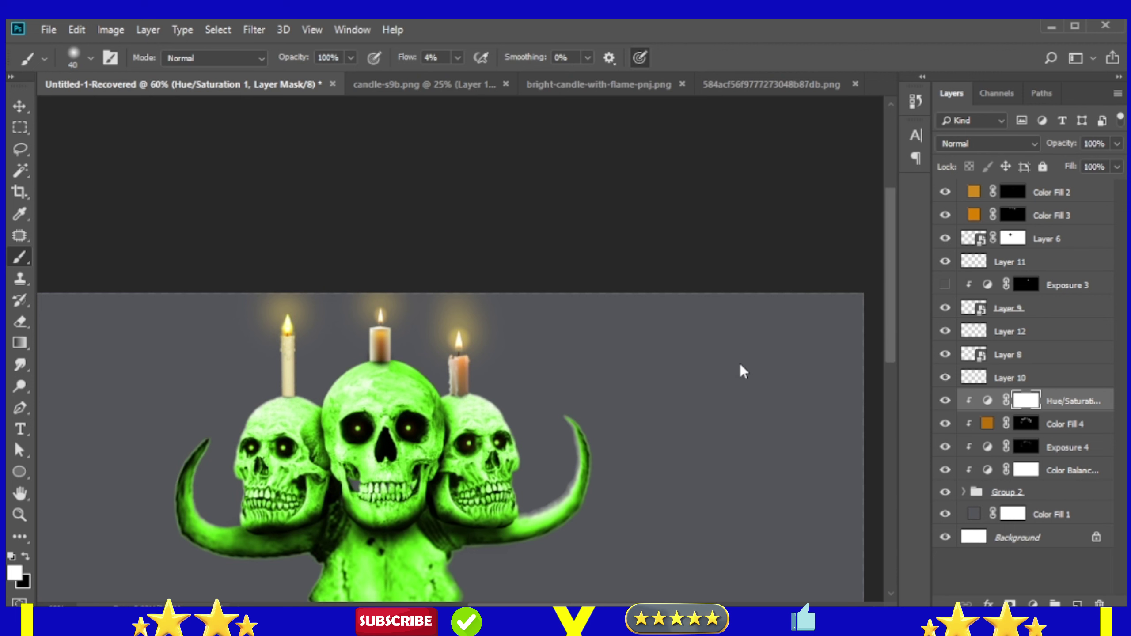
click(986, 144)
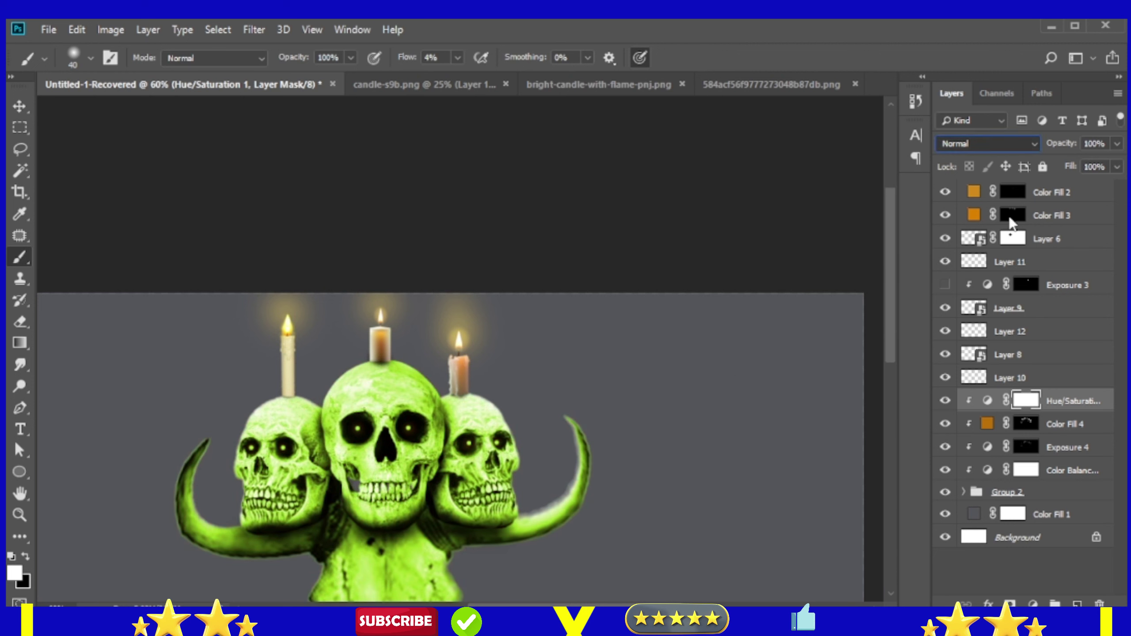
key(shift+alt+a)
click(987, 401)
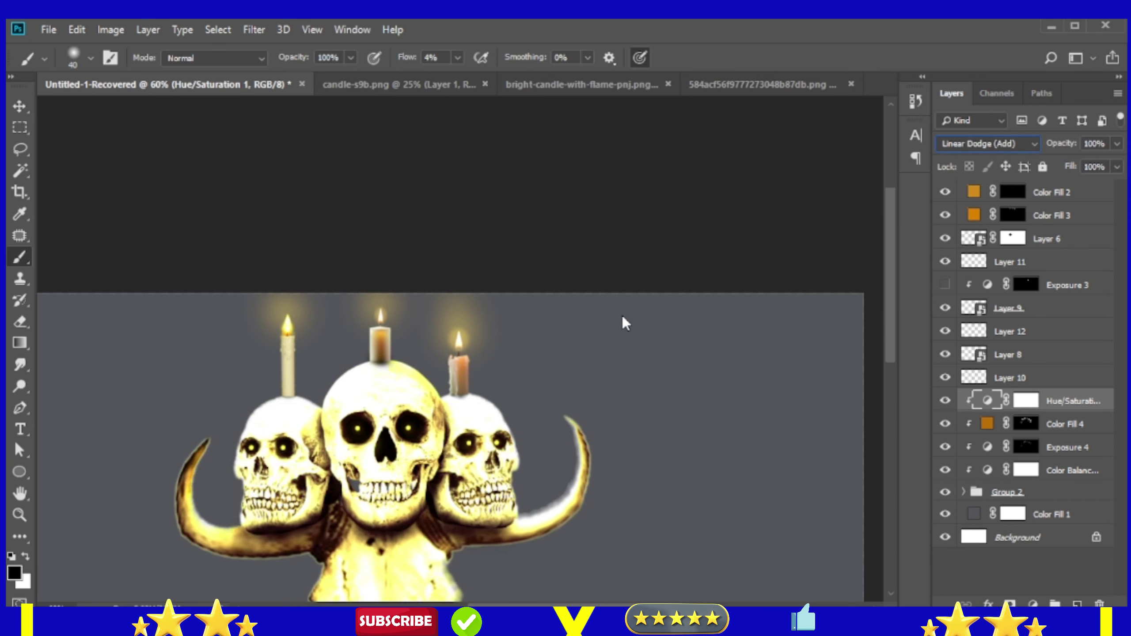
mouse_move(622, 315)
mouse_down()
mouse_move(603, 318)
mouse_move(736, 320)
mouse_move(635, 316)
mouse_move(755, 343)
mouse_move(734, 374)
mouse_move(650, 383)
mouse_up()
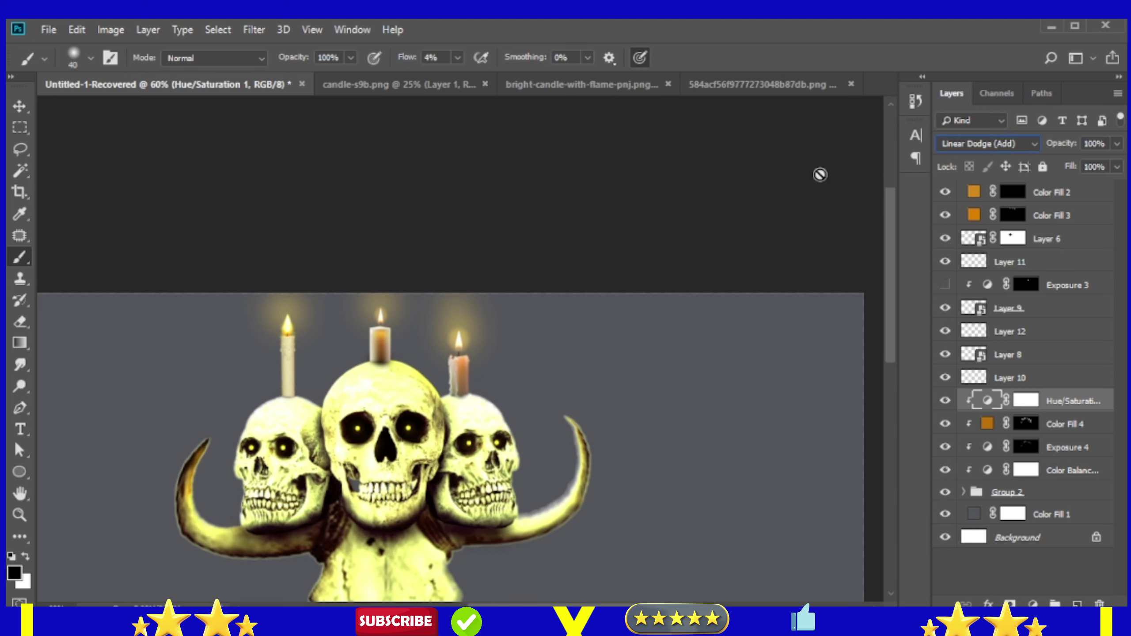
Invert the Hue/Saturation mask and paint the tint onto the central skull's cranium
click(1026, 401)
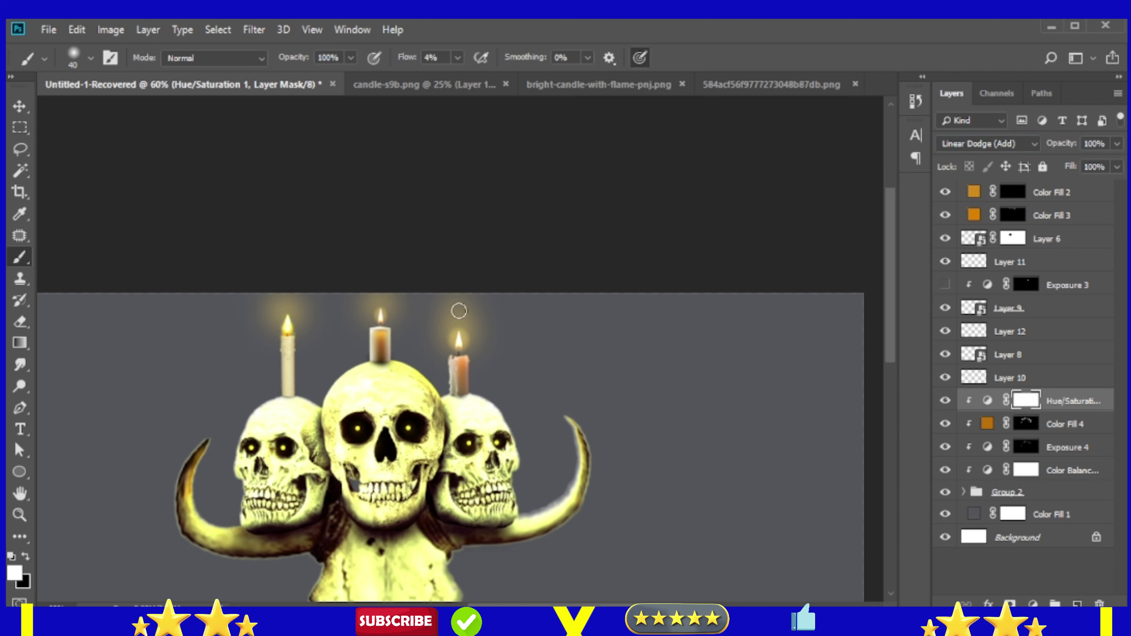
key(ctrl+i)
key(x)
scroll(392, 442, up, 3)
scroll(394, 406, up, 2)
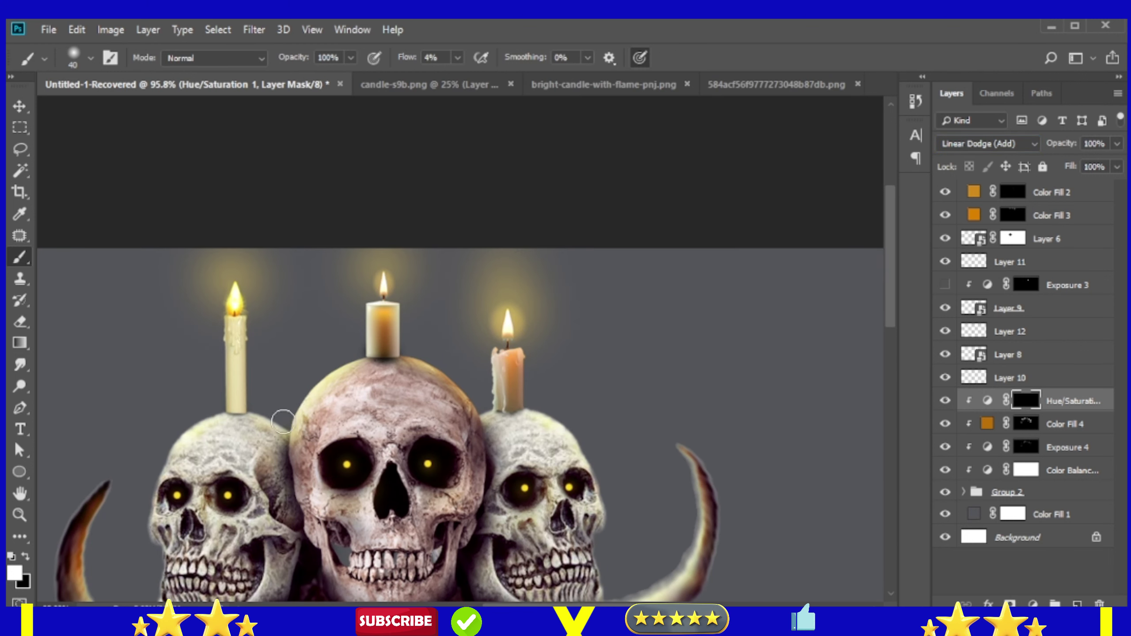
mouse_move(398, 388)
mouse_down()
mouse_move(476, 415)
mouse_move(459, 443)
mouse_up()
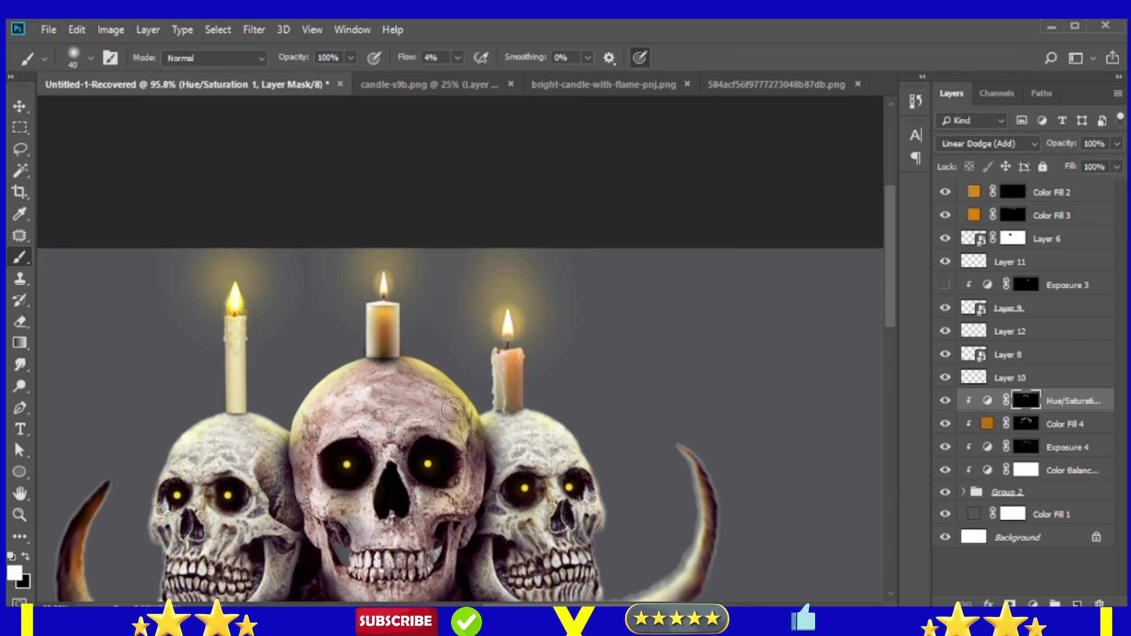
drag(401, 357, 200, 425)
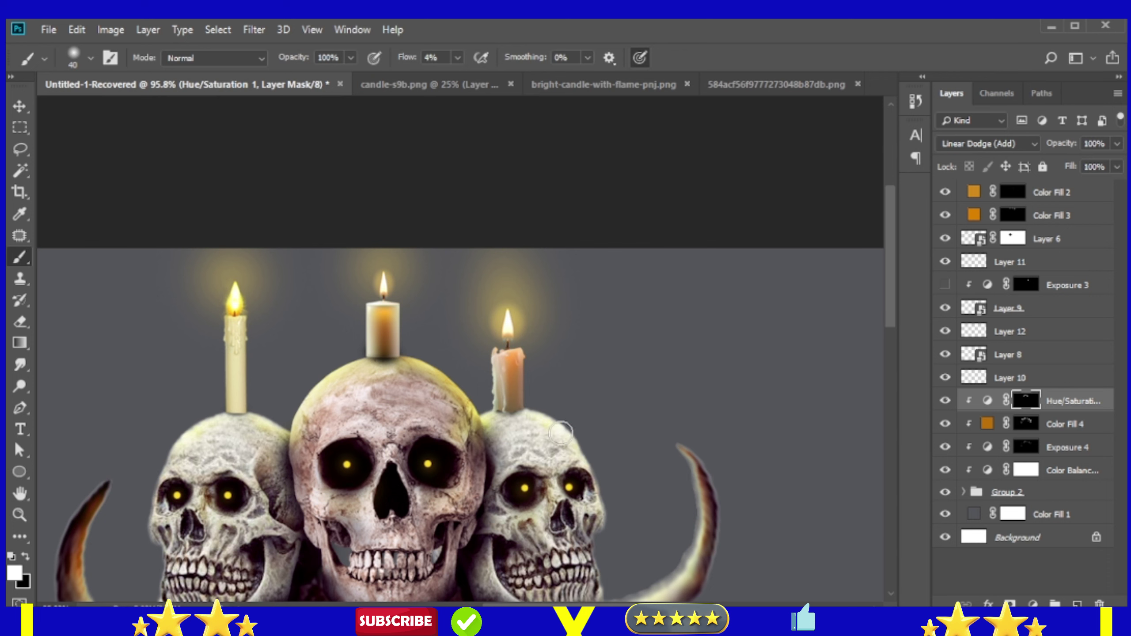
Paint the yellow tint along the edges of the bull skull's spine
scroll(562, 432, down, 5)
scroll(687, 283, down, 2)
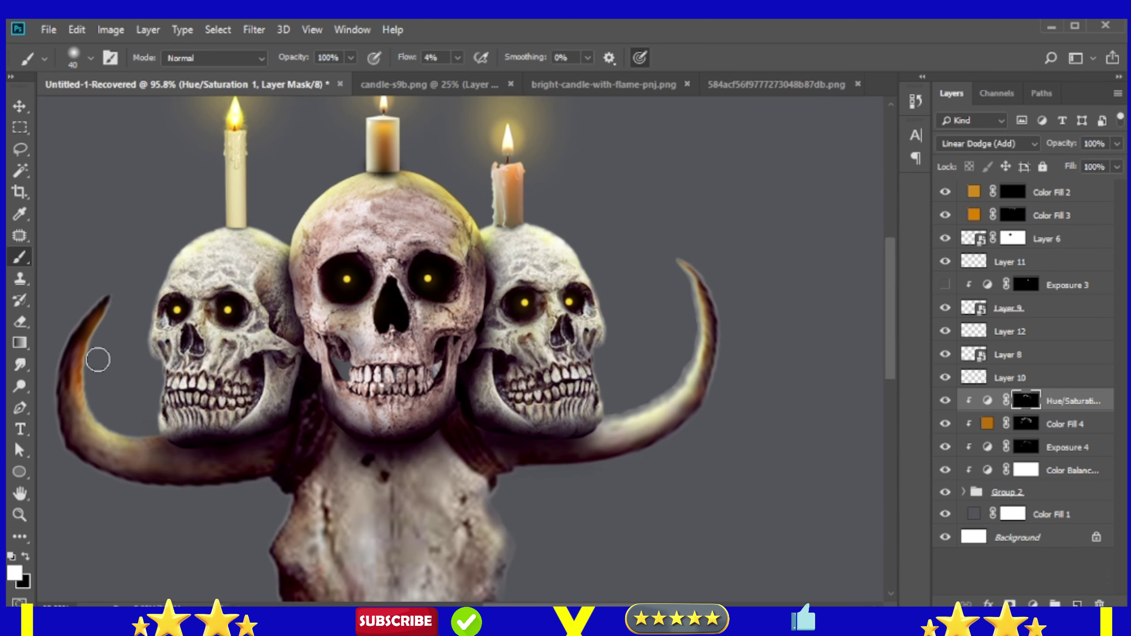
scroll(111, 424, down, 5)
drag(294, 410, 330, 490)
drag(467, 392, 462, 471)
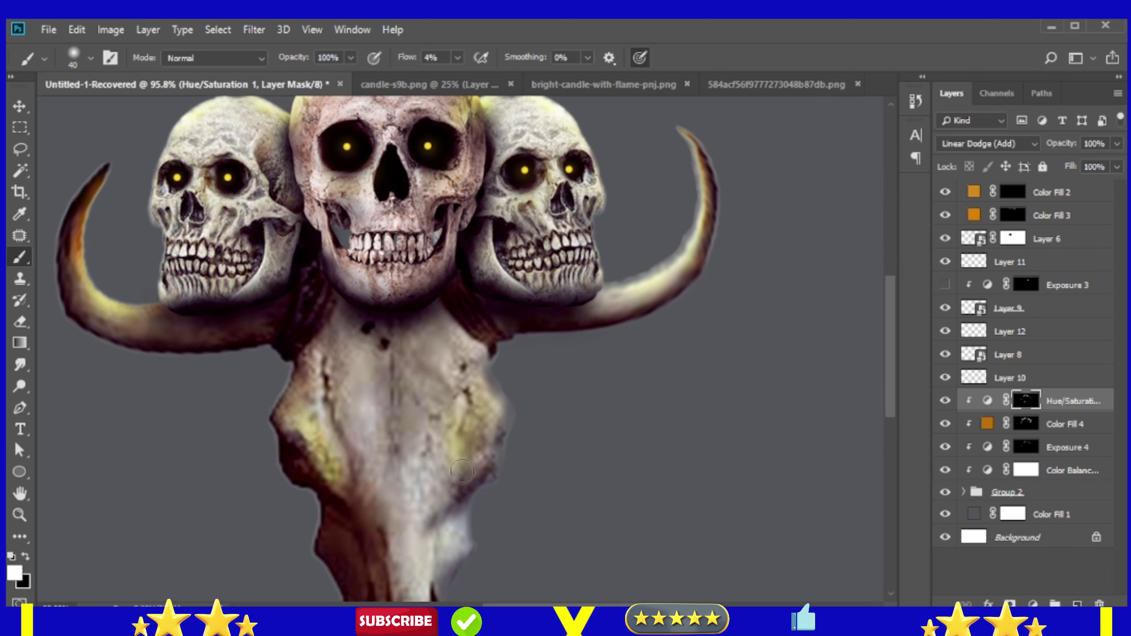
scroll(445, 490, down, 2)
scroll(414, 508, down, 3)
scroll(394, 521, down, 3)
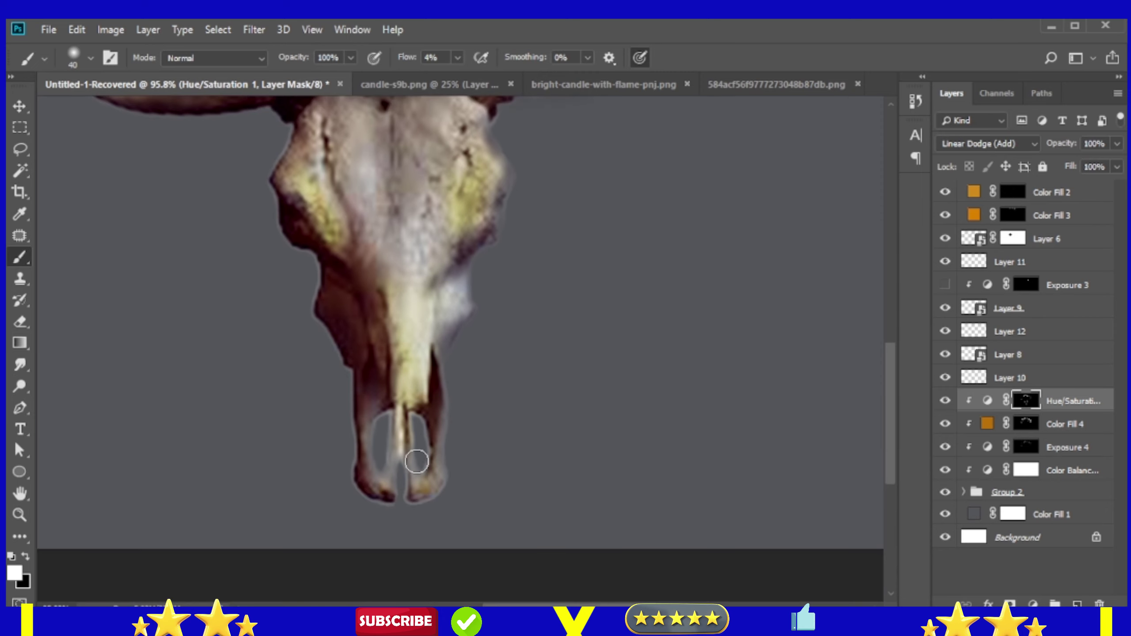
scroll(417, 462, down, 5)
click(1026, 424)
Paint orange glow around the centre skull's eye sockets on the Color Fill 4 mask
key(alt+bracketleft)
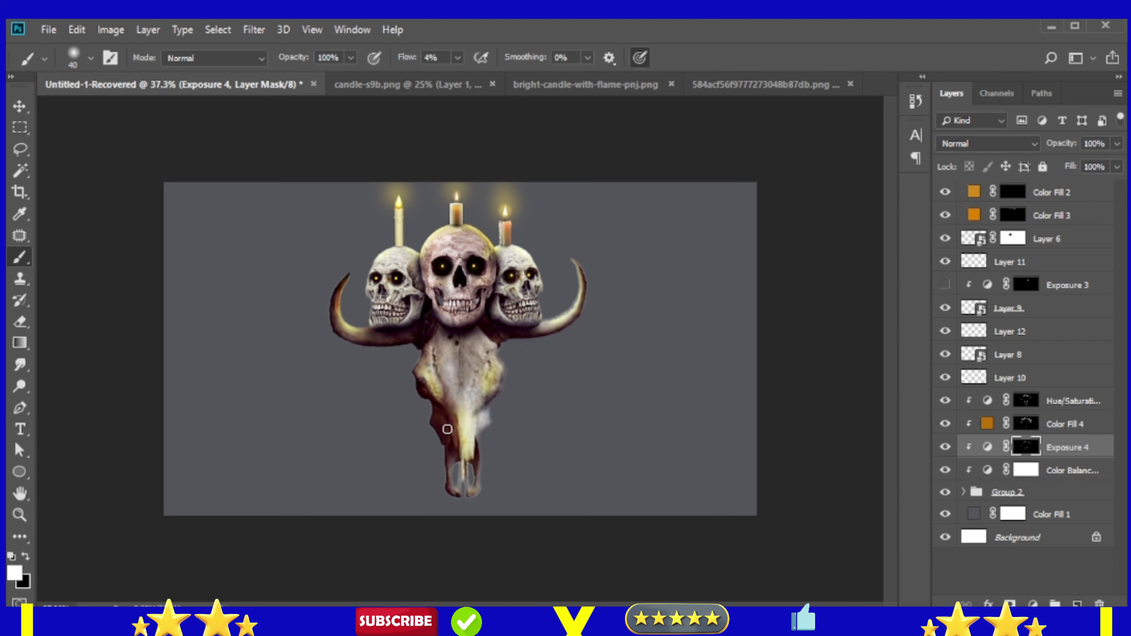
scroll(468, 252, up, 10)
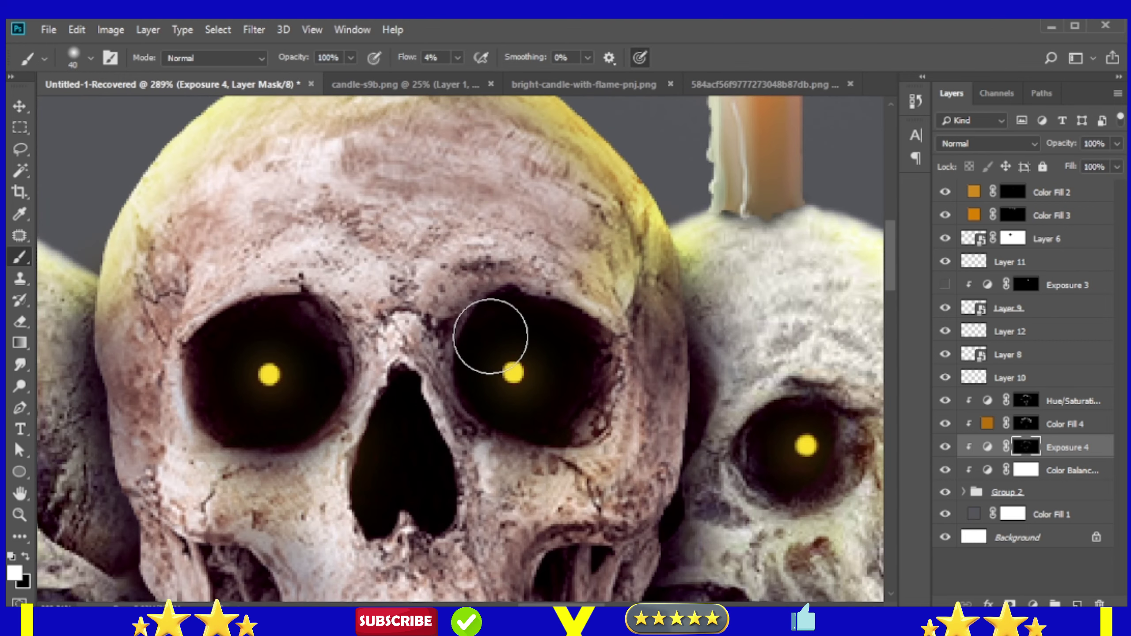
key(bracketleft)
key(bracketleft)
key(bracketleft)
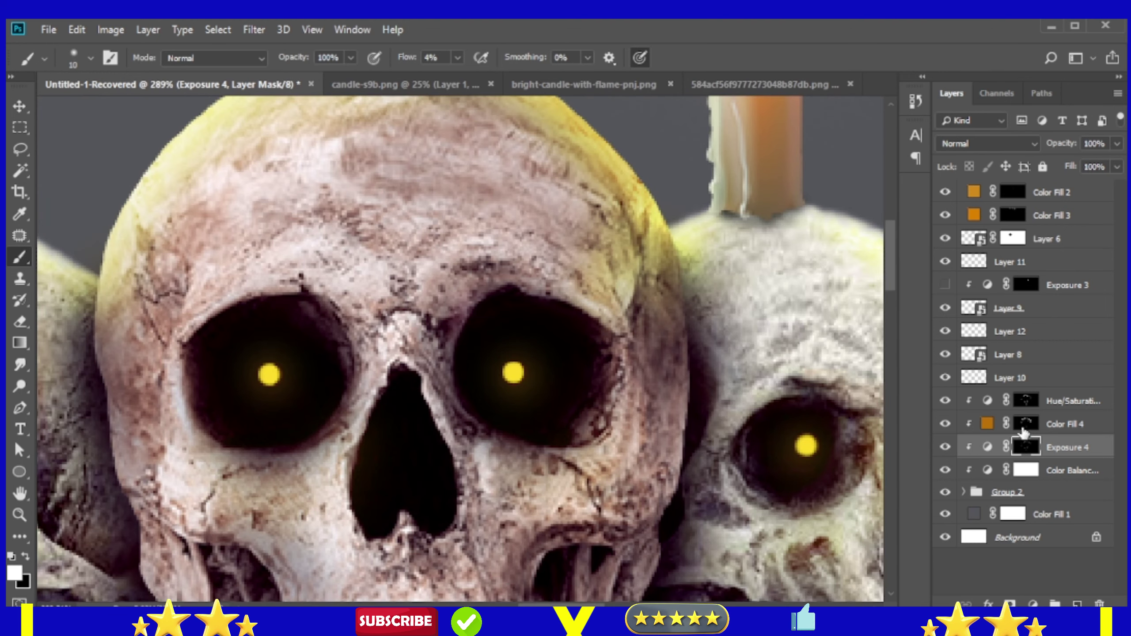
click(1022, 429)
mouse_move(483, 318)
mouse_down()
mouse_move(460, 392)
mouse_move(530, 449)
mouse_move(617, 362)
mouse_move(481, 289)
mouse_up()
mouse_move(339, 308)
mouse_down()
mouse_move(356, 339)
mouse_move(173, 361)
mouse_up()
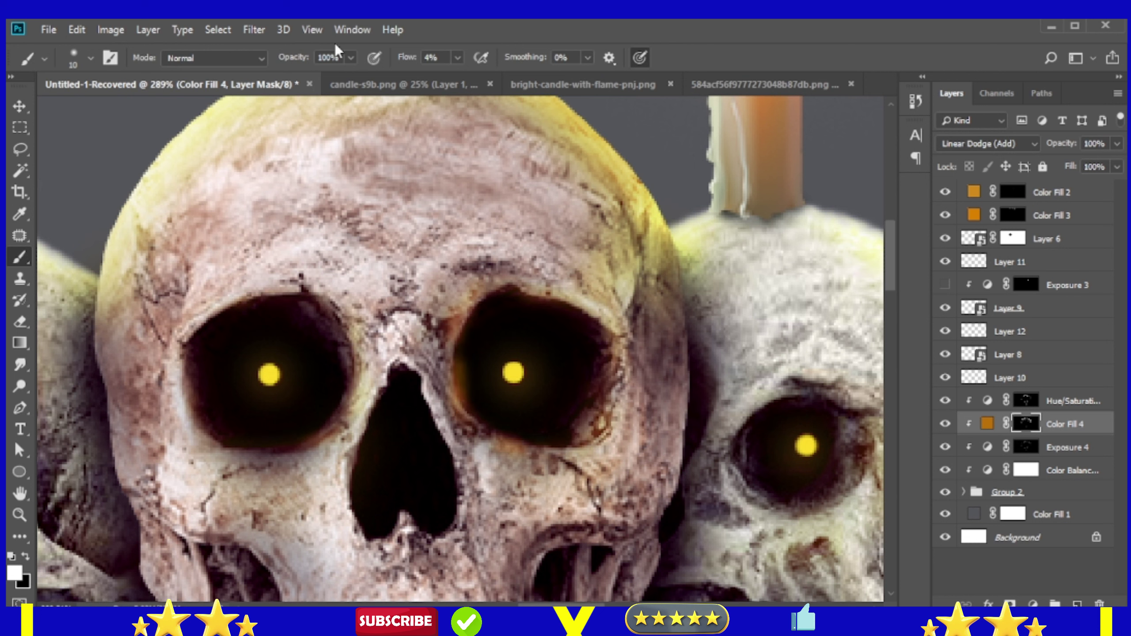
drag(460, 375, 462, 371)
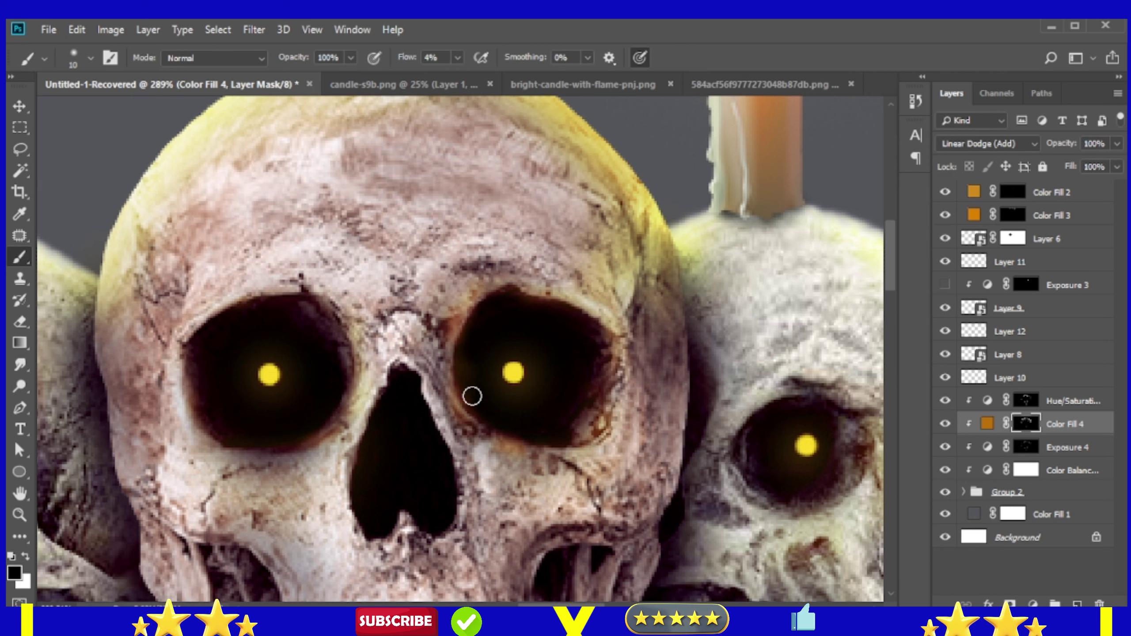
Add orange glow around the right and left skulls' eye sockets, then view all three skulls
scroll(660, 383, down, 5)
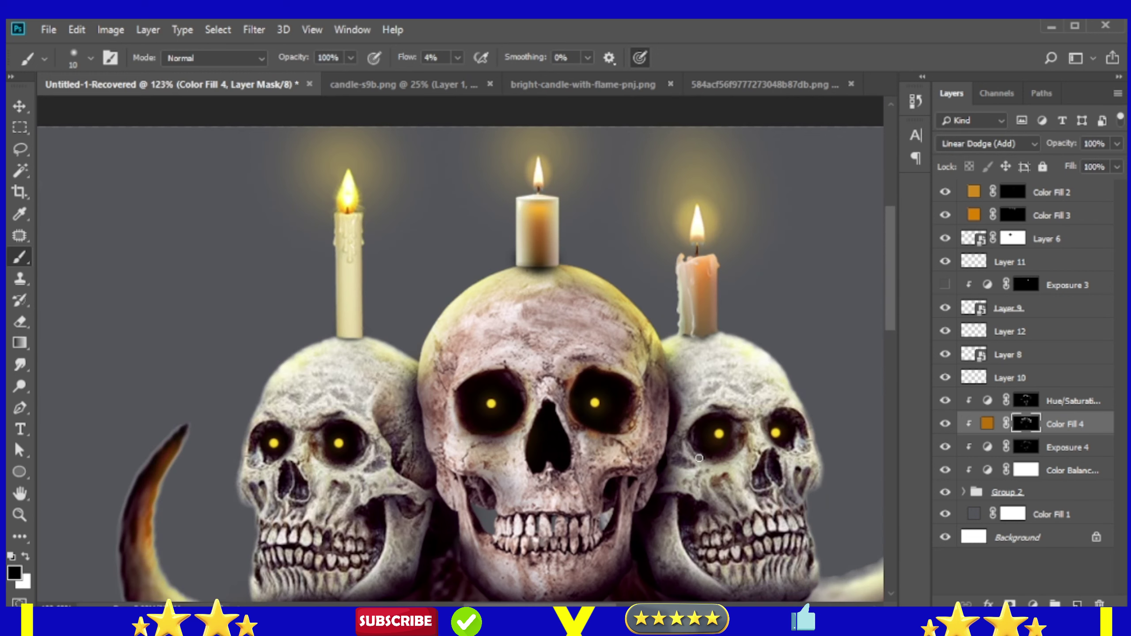
scroll(700, 459, up, 5)
mouse_move(660, 327)
mouse_down()
mouse_move(655, 415)
mouse_move(526, 428)
mouse_move(592, 279)
mouse_move(689, 335)
mouse_move(682, 401)
mouse_up()
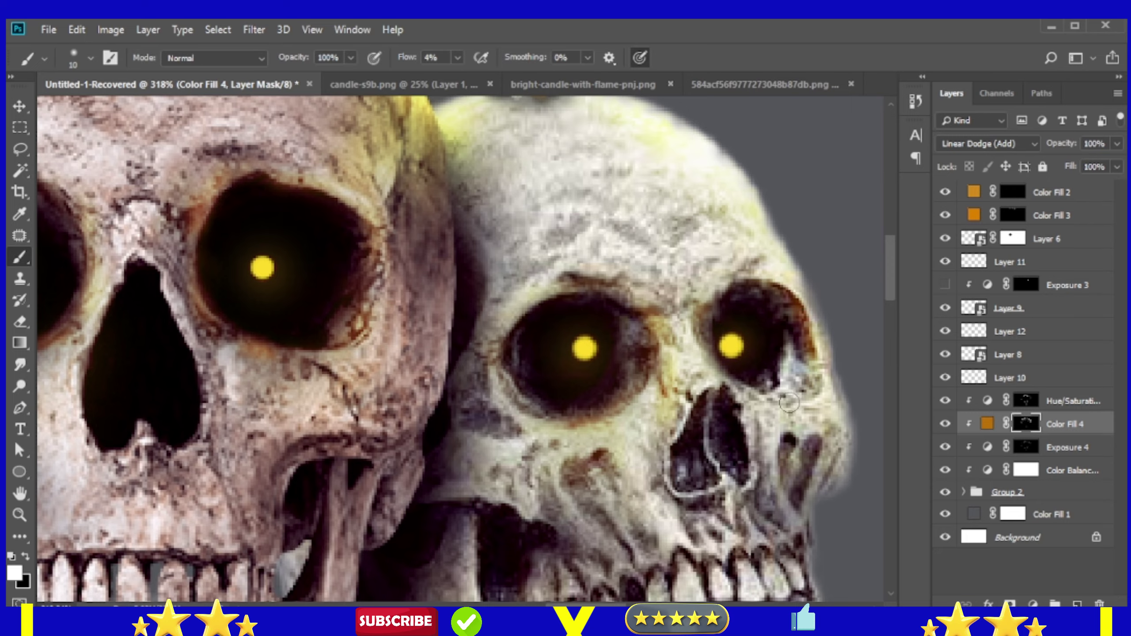
scroll(449, 382, left, 10)
mouse_move(450, 382)
mouse_down()
mouse_move(392, 449)
mouse_move(530, 392)
mouse_move(278, 341)
mouse_move(209, 407)
mouse_move(321, 442)
mouse_move(298, 327)
mouse_up()
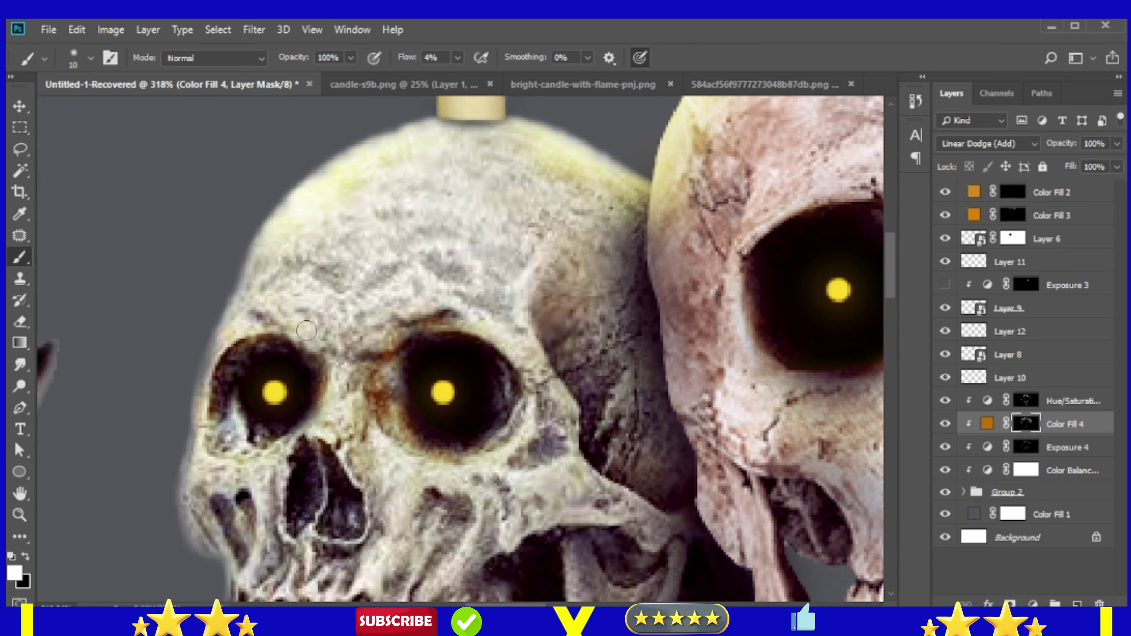
key(ctrl+0)
scroll(389, 515, up, 4)
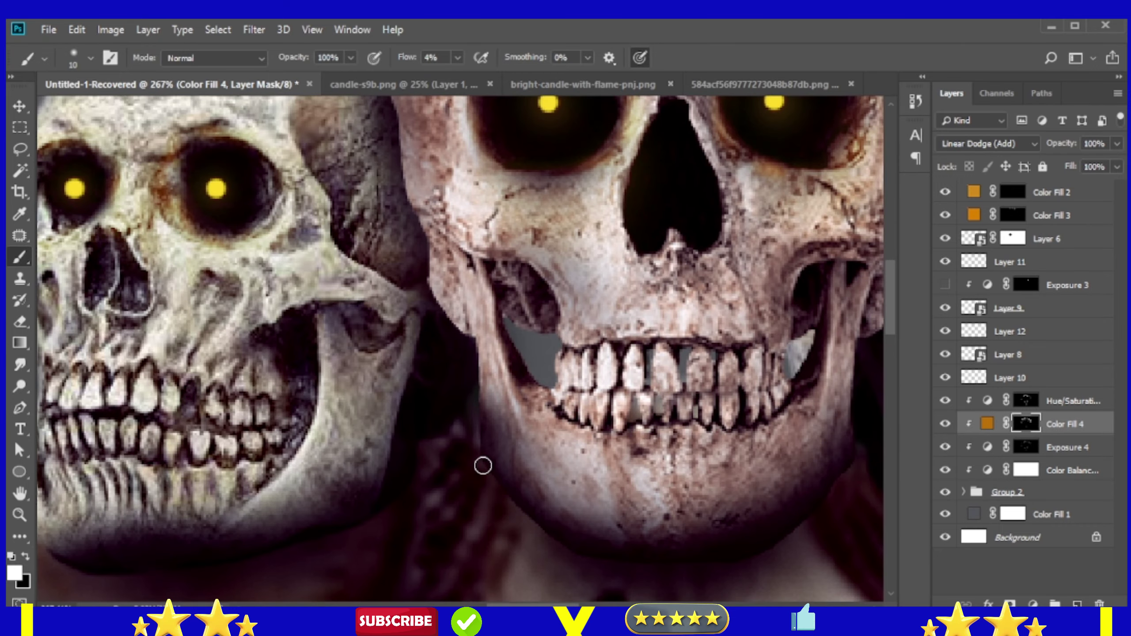
Expand Group 2, target the Exposure 2 mask, and shade the left and middle skulls' jaws
click(963, 492)
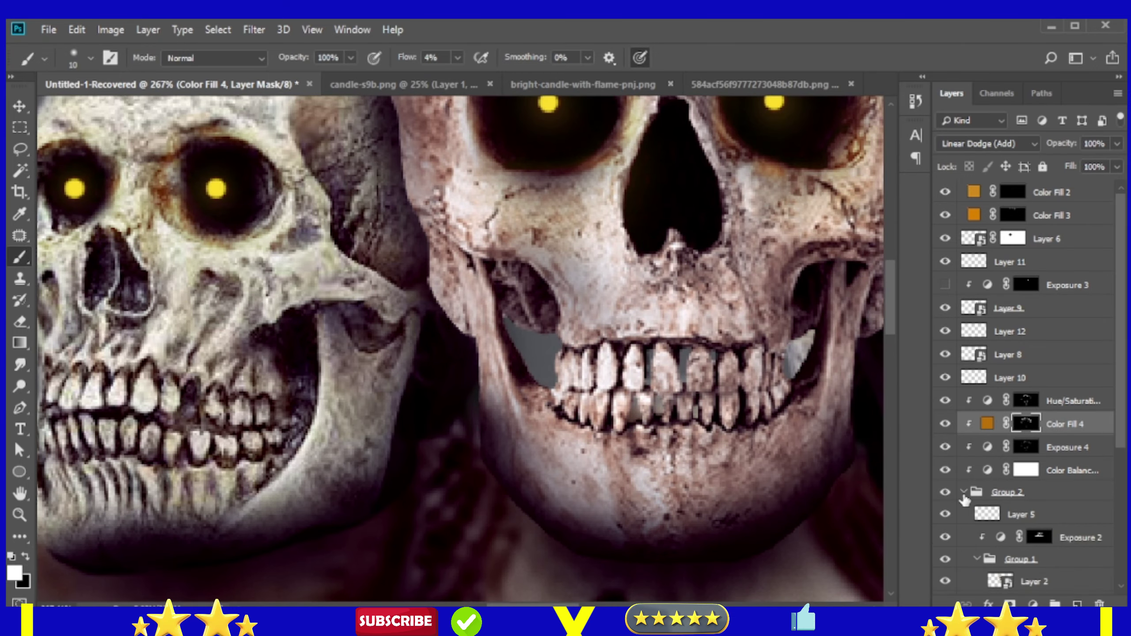
click(1039, 539)
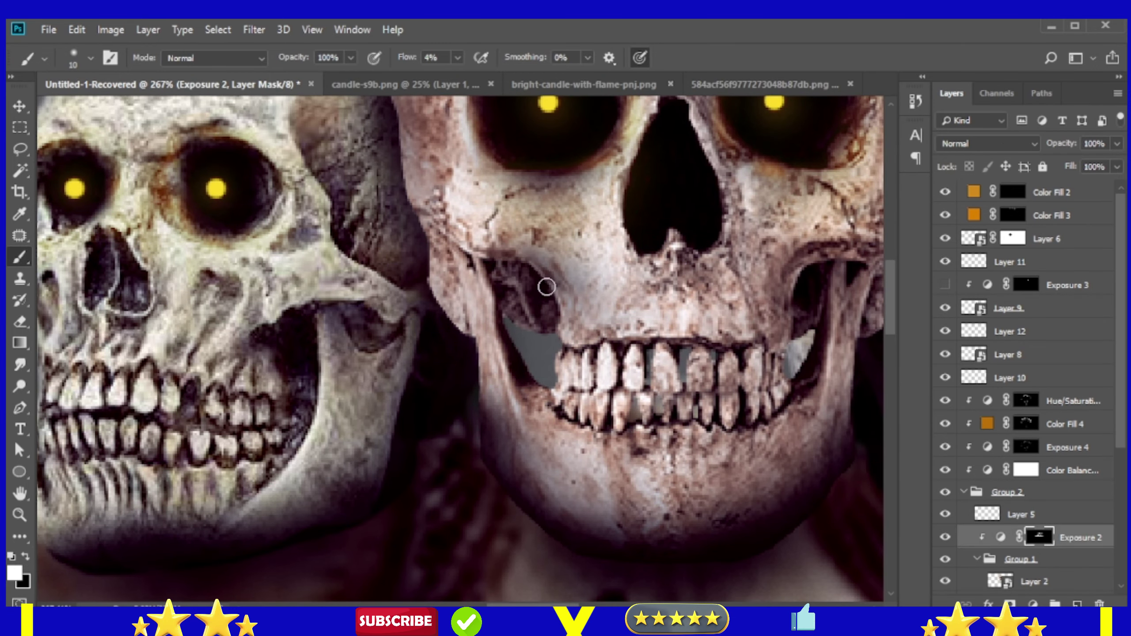
mouse_move(407, 337)
mouse_down()
mouse_move(414, 289)
mouse_move(392, 312)
mouse_move(445, 311)
mouse_move(502, 422)
mouse_move(487, 457)
mouse_move(371, 490)
mouse_move(391, 422)
mouse_up()
scroll(436, 470, down, 3)
scroll(583, 496, up, 3)
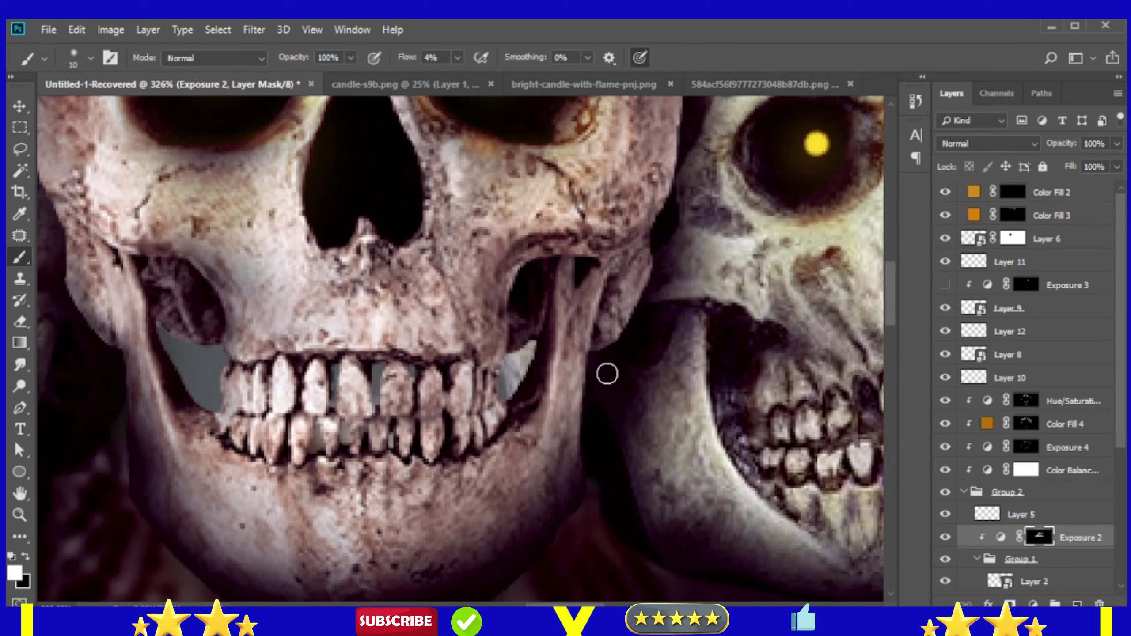
mouse_move(606, 373)
mouse_down()
mouse_move(583, 374)
mouse_move(631, 323)
mouse_move(643, 290)
mouse_move(669, 404)
mouse_up()
scroll(643, 289, up, 3)
scroll(669, 404, down, 1)
mouse_move(520, 374)
mouse_down()
mouse_move(562, 483)
mouse_move(496, 571)
mouse_up()
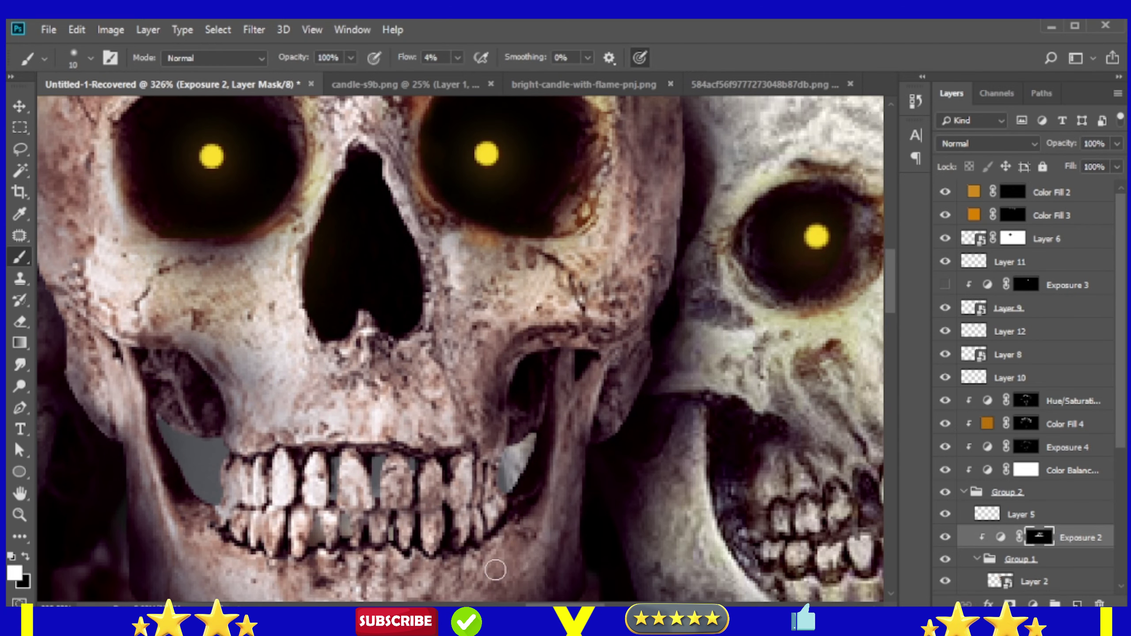
Darken the side skulls' jawbones and shade down both edges of the middle skull
drag(133, 370, 171, 580)
drag(720, 442, 702, 521)
scroll(703, 522, down, 5)
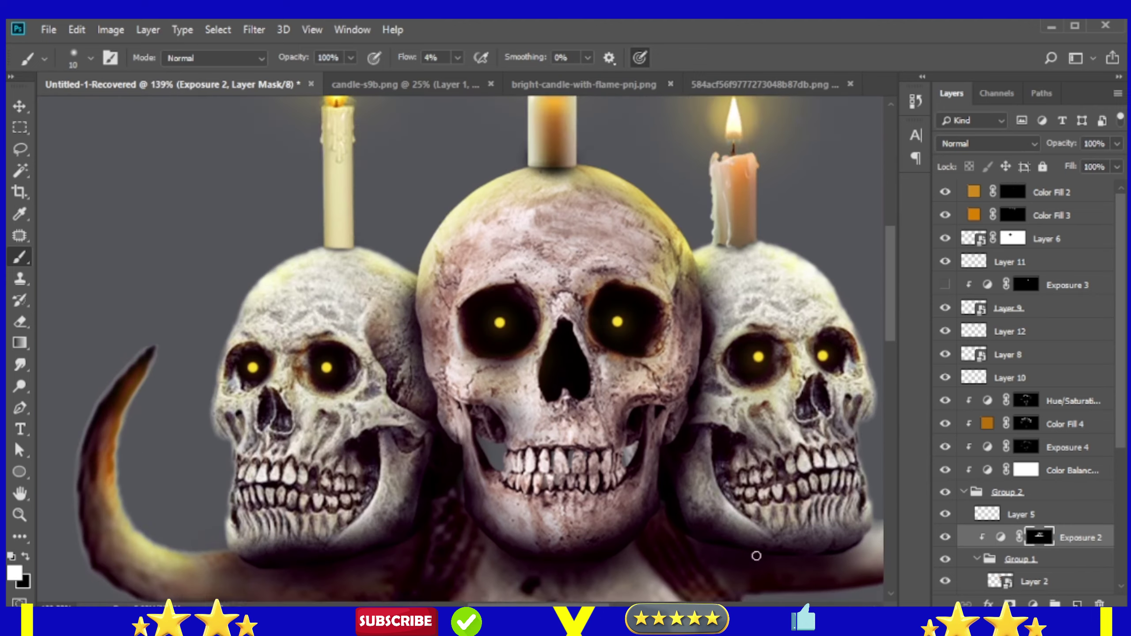
scroll(398, 158, up, 5)
mouse_move(395, 263)
mouse_down()
mouse_move(399, 158)
mouse_move(445, 384)
mouse_up()
drag(414, 187, 464, 410)
scroll(610, 539, down, 3)
scroll(796, 284, up, 2)
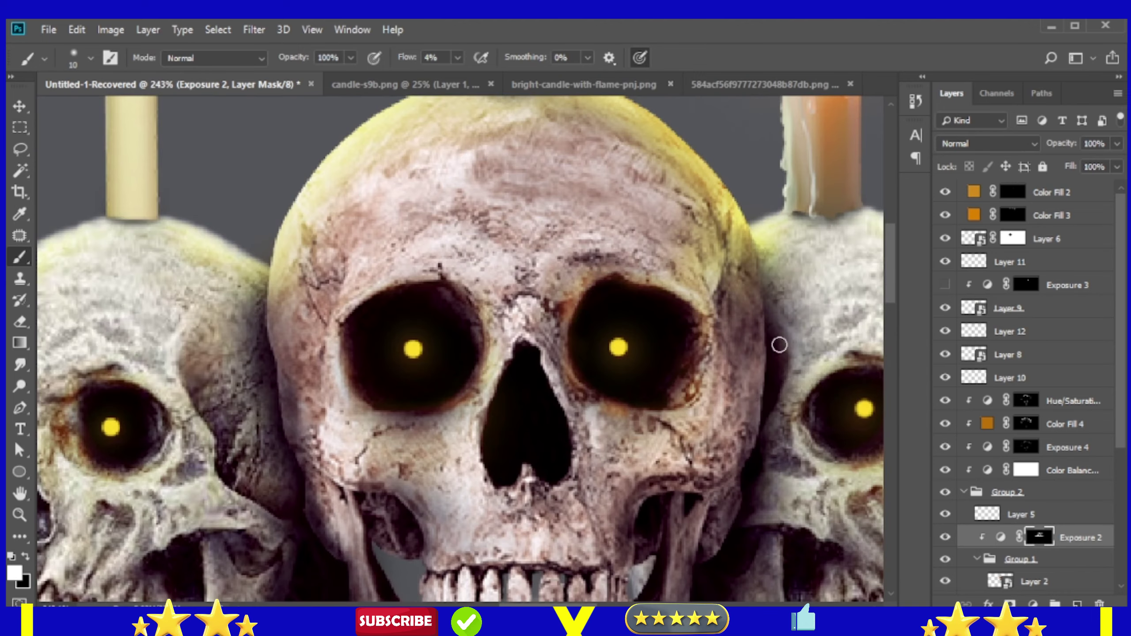
mouse_move(767, 325)
mouse_down()
mouse_move(752, 427)
mouse_move(677, 495)
mouse_up()
scroll(718, 556, down, 4)
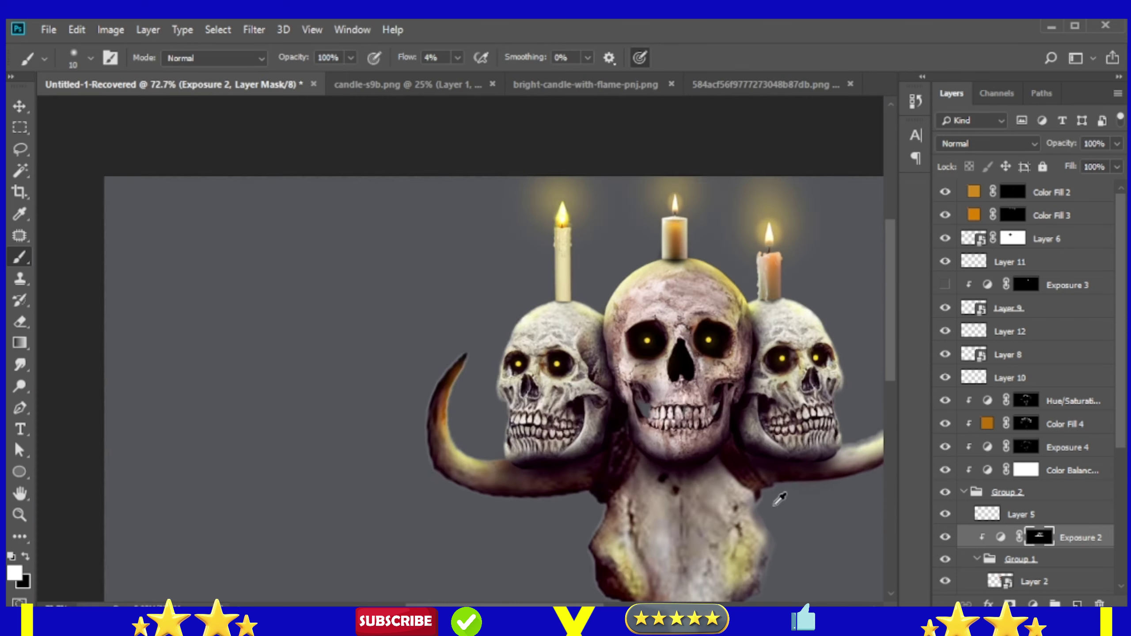
scroll(572, 404, down, 1)
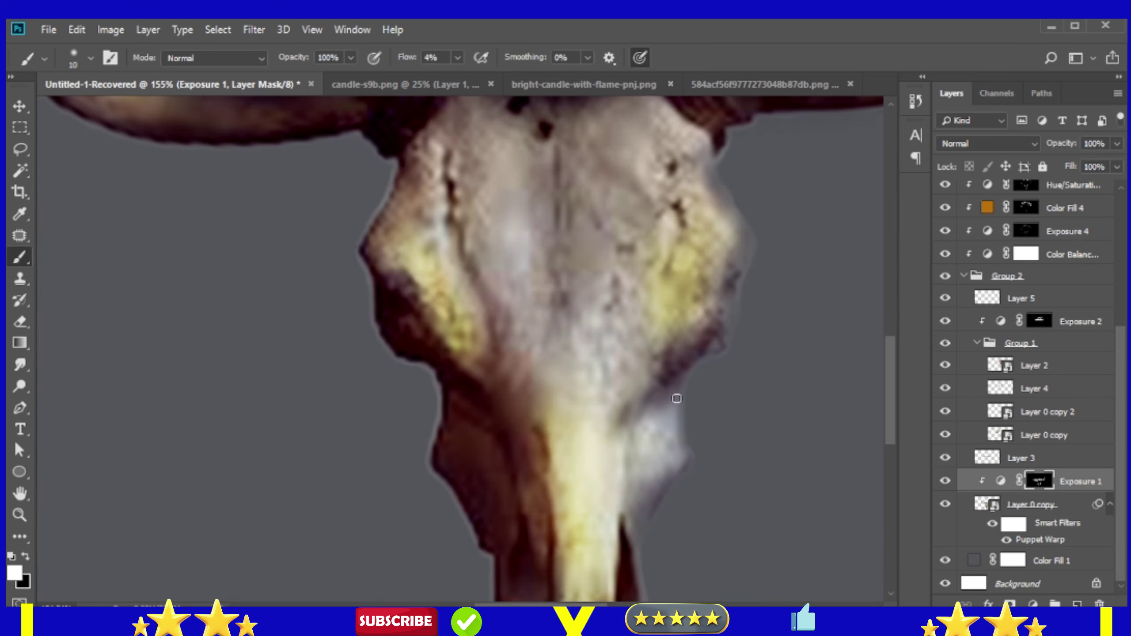
Enlarge the brush to 25 px for shading the bull skull on Exposure 1's mask
scroll(639, 379, down, 3)
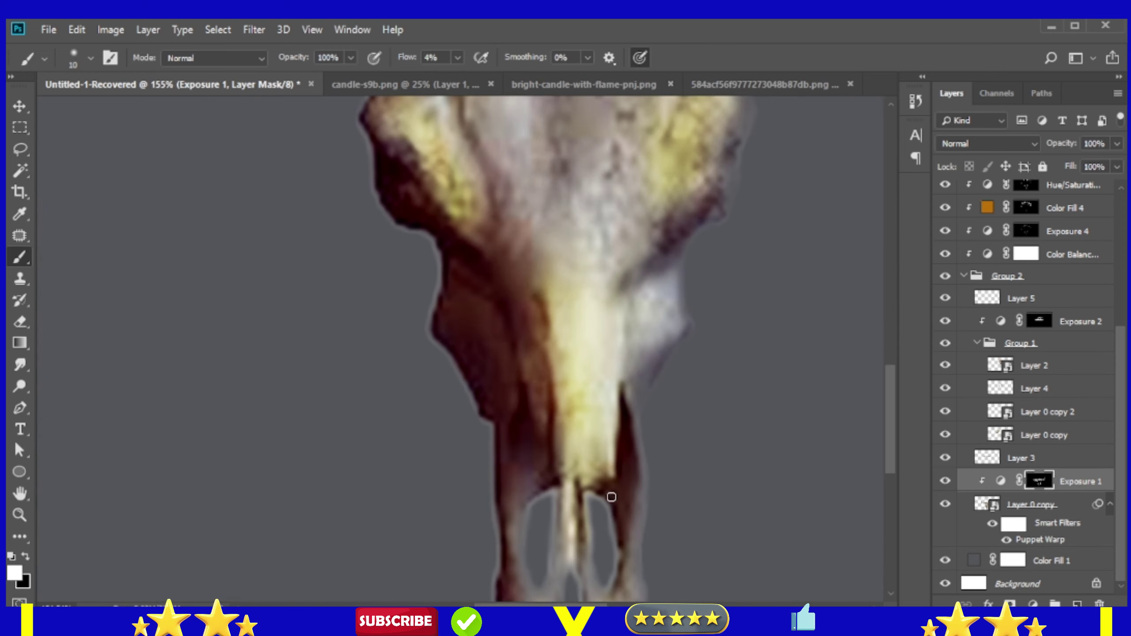
key(bracketright)
key(bracketright)
key(bracketright)
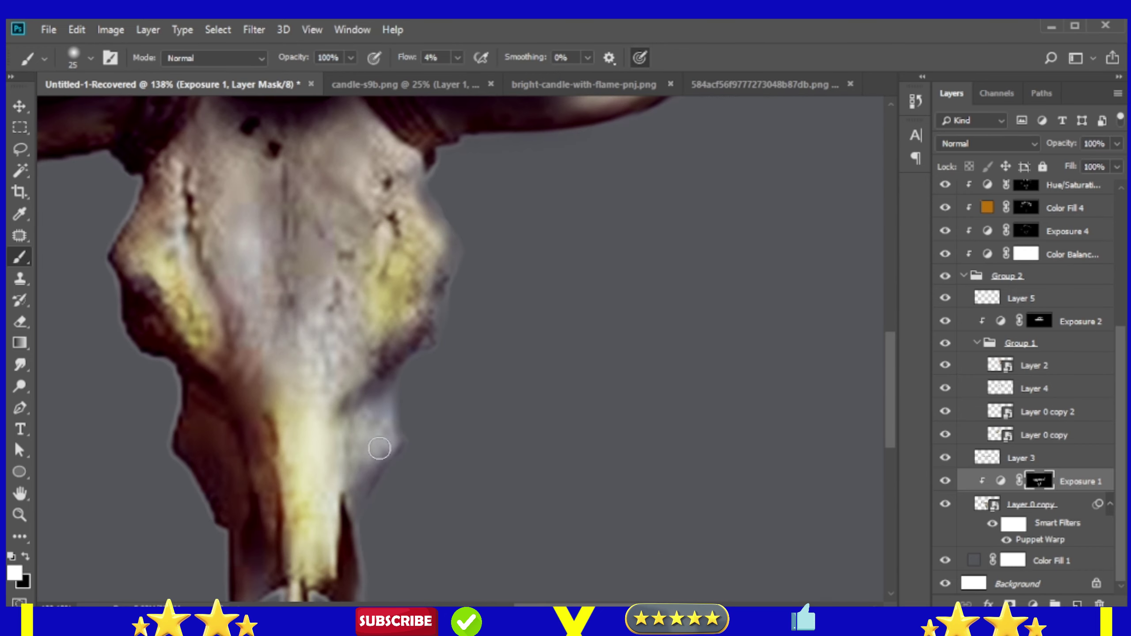
scroll(202, 516, up, 3)
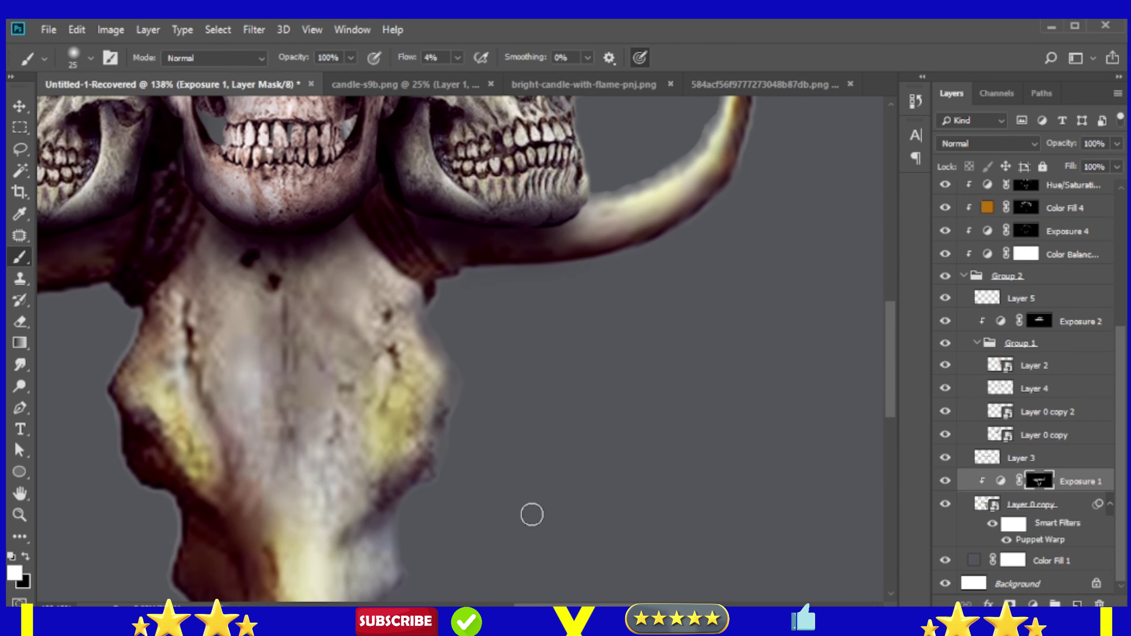
scroll(532, 535, down, 5)
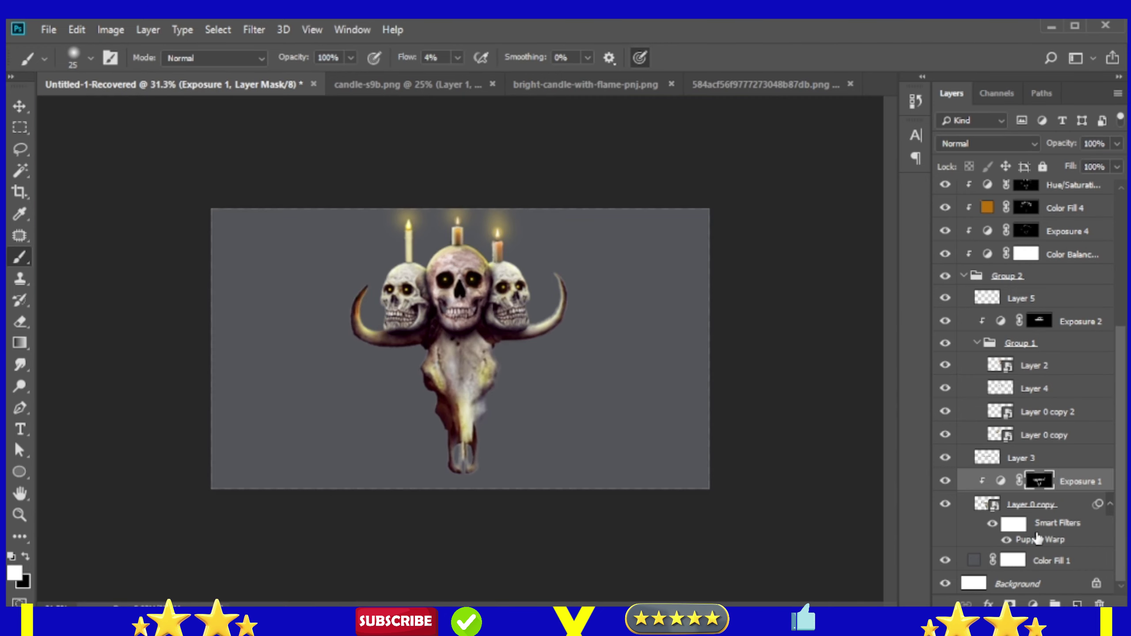
Darken the background colour fill and add a new empty layer above it
double_click(975, 560)
click(663, 499)
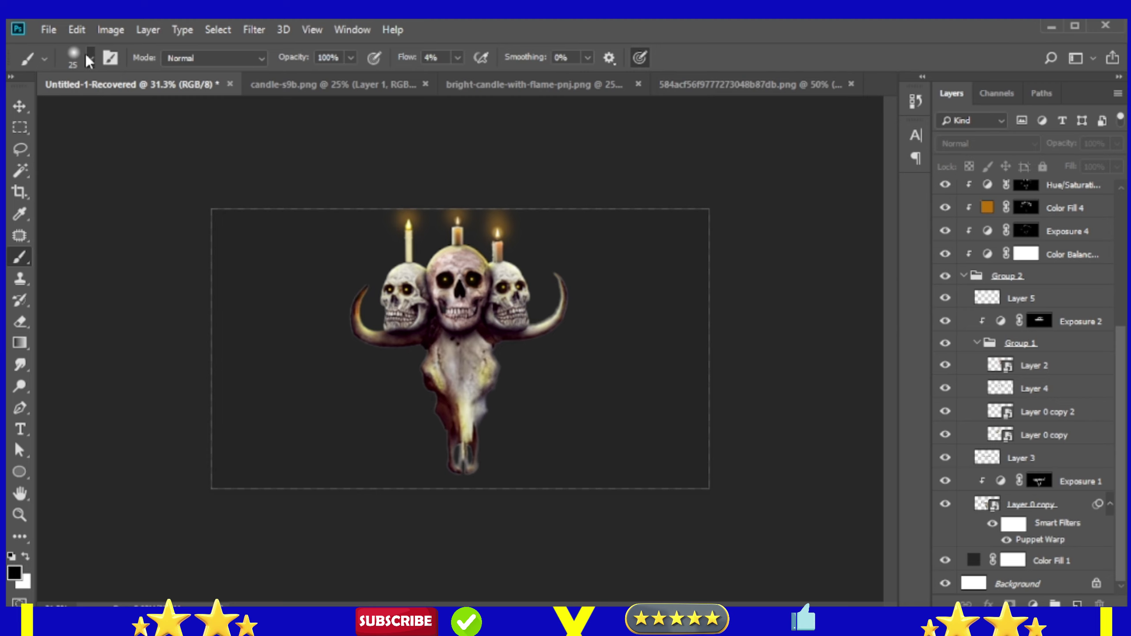
click(1077, 604)
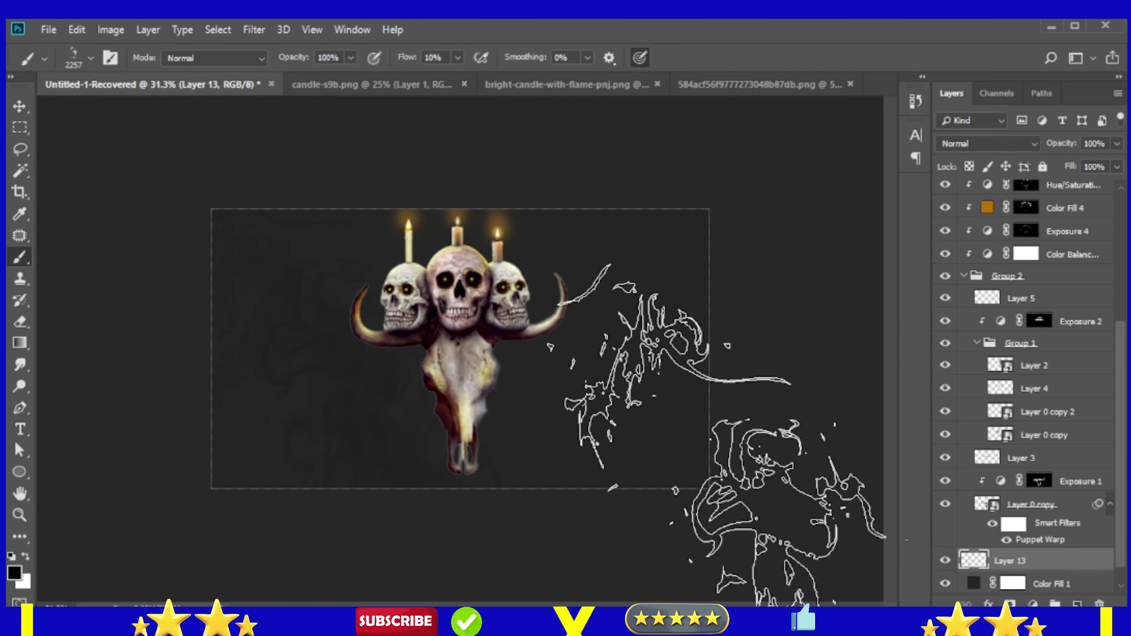
Sample a colour and stamp smoke onto the right and left sides of the background
key(i)
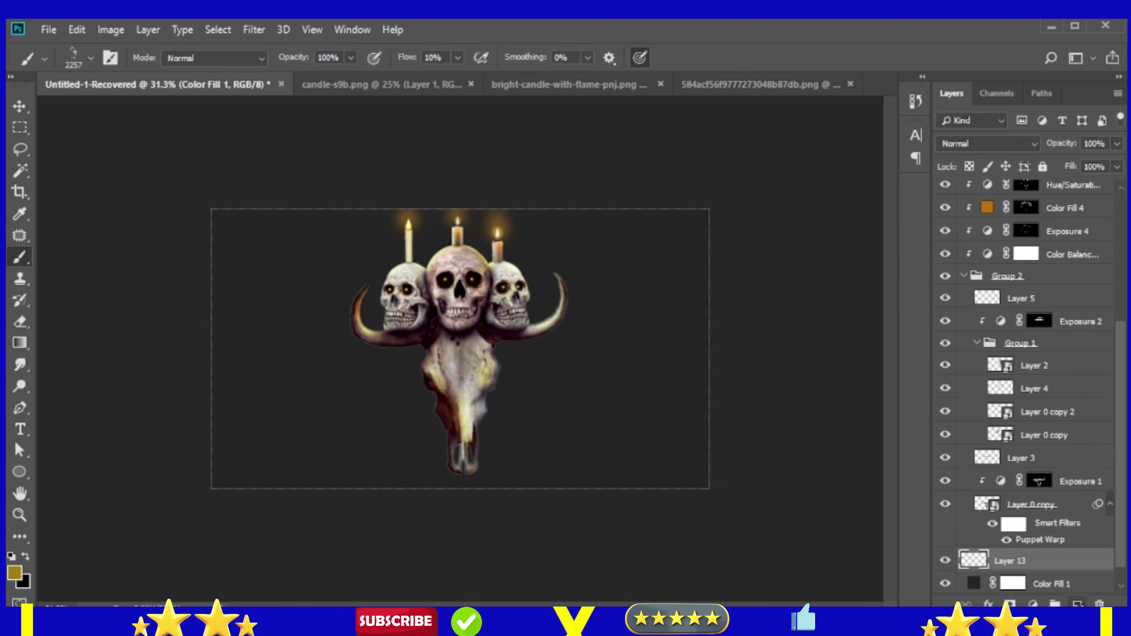
click(669, 415)
click(401, 432)
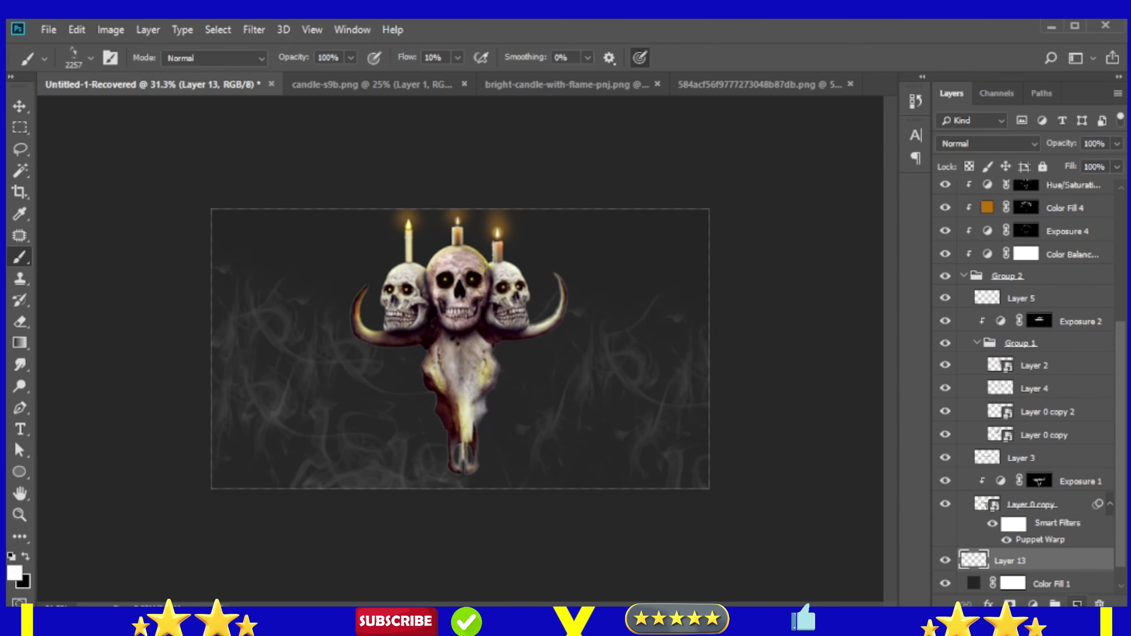
key(ctrl+shift+alt+n)
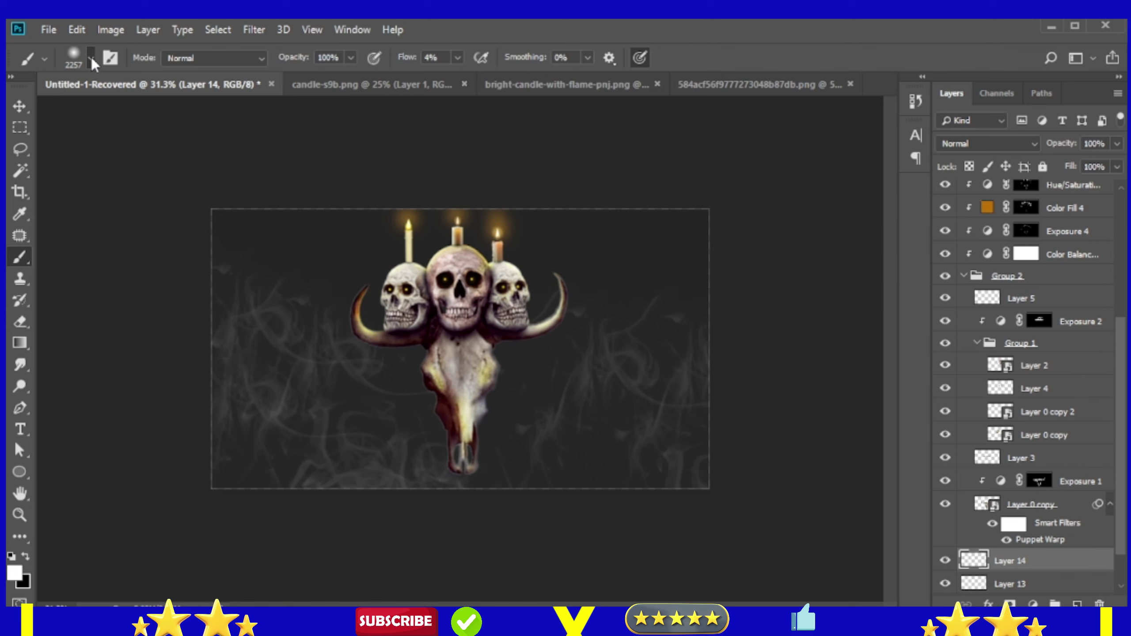
On a new layer, paint black along the lower background to darken it
key(ctrl+shift+alt+n)
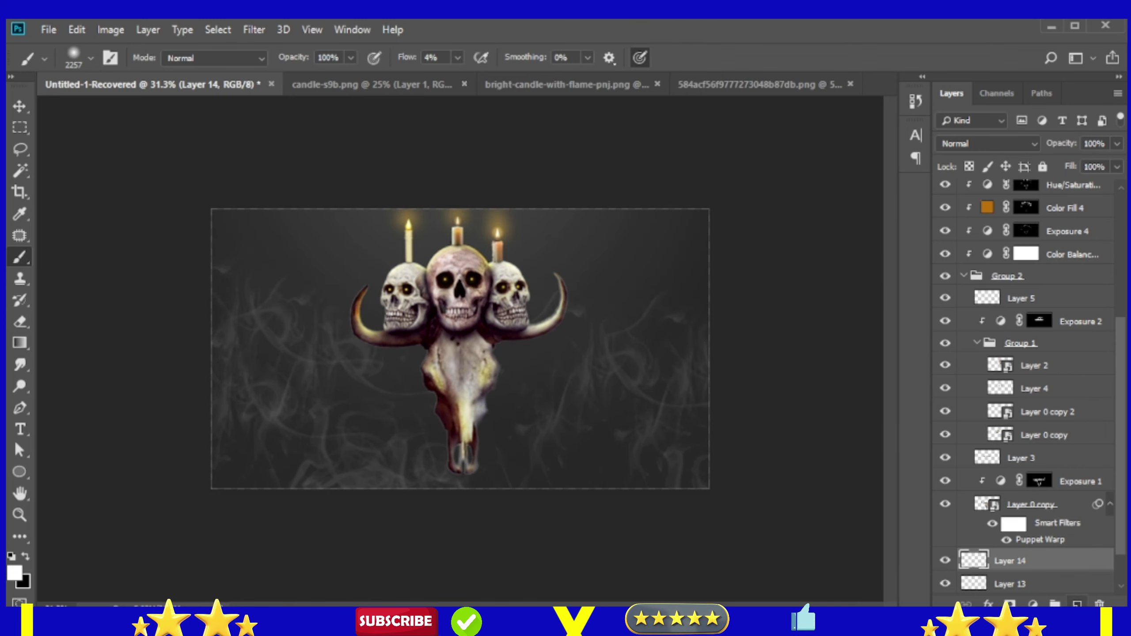
key(x)
drag(312, 557, 467, 624)
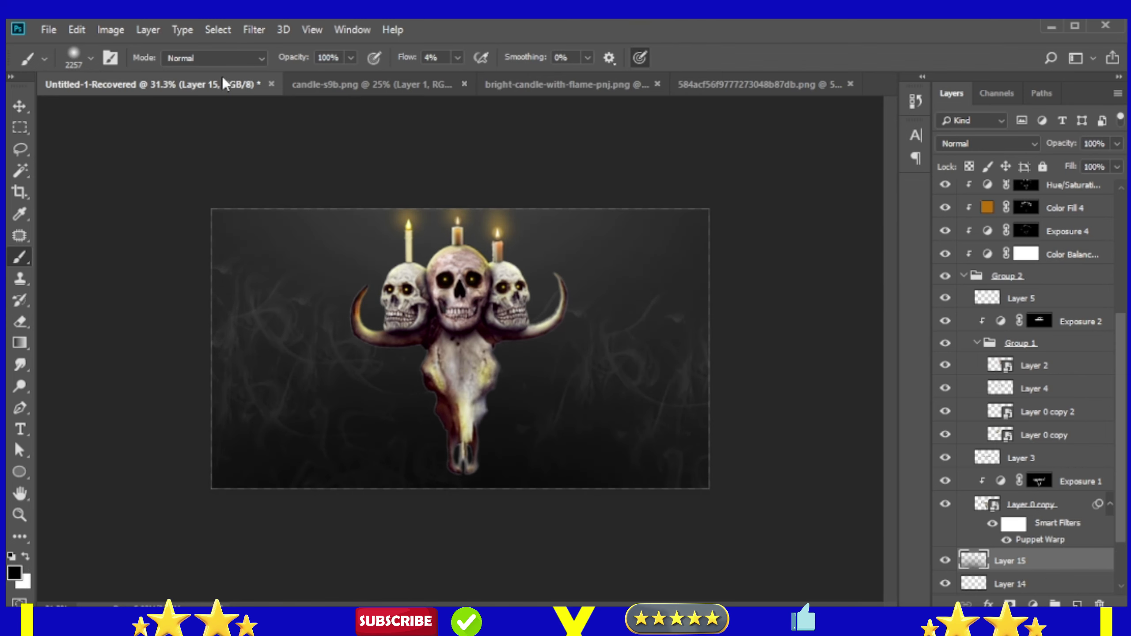
drag(407, 57, 421, 57)
mouse_move(391, 486)
mouse_down()
mouse_move(745, 513)
mouse_move(656, 551)
mouse_up()
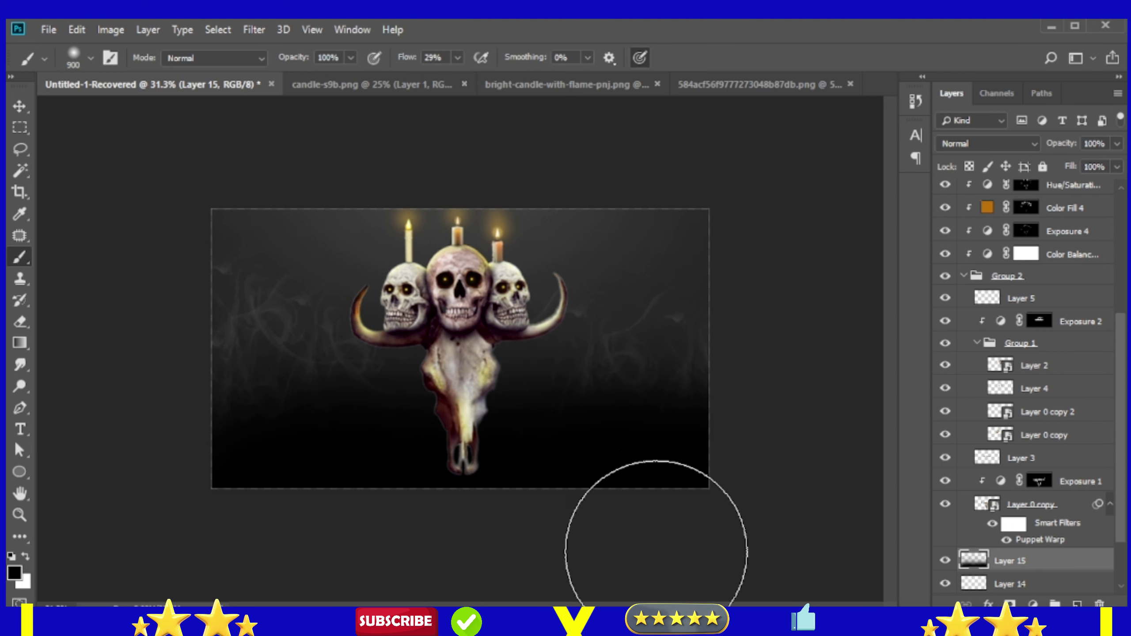
Switch back to white and stamp more, larger smoke wisps on both sides on Layer 13
key(x)
key(alt+bracketleft)
key(alt+bracketleft)
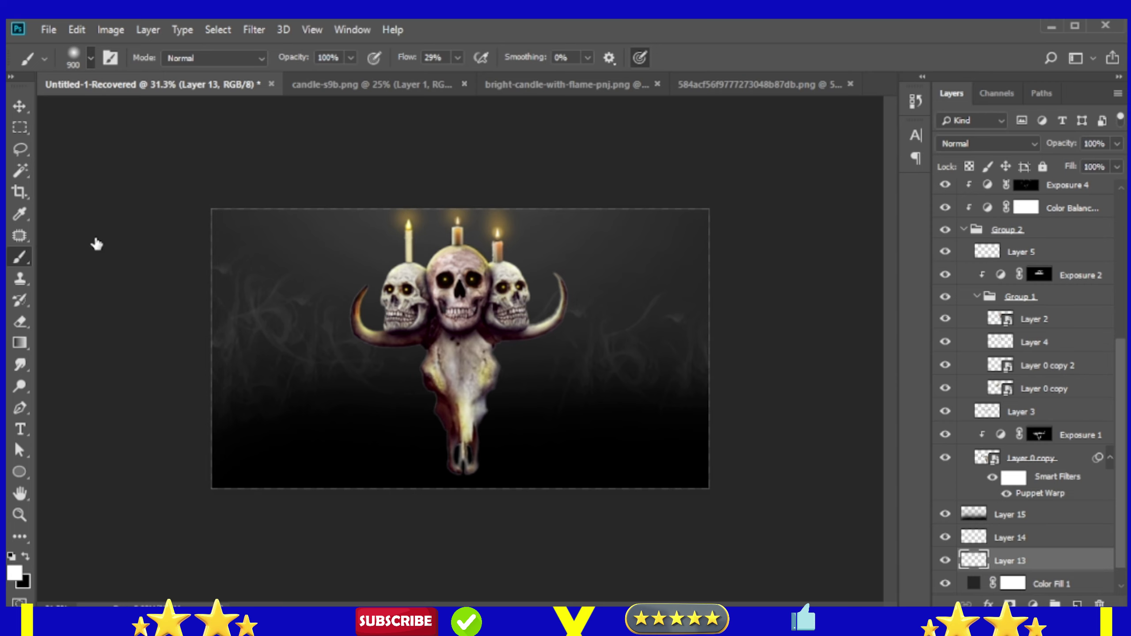
drag(252, 429, 644, 379)
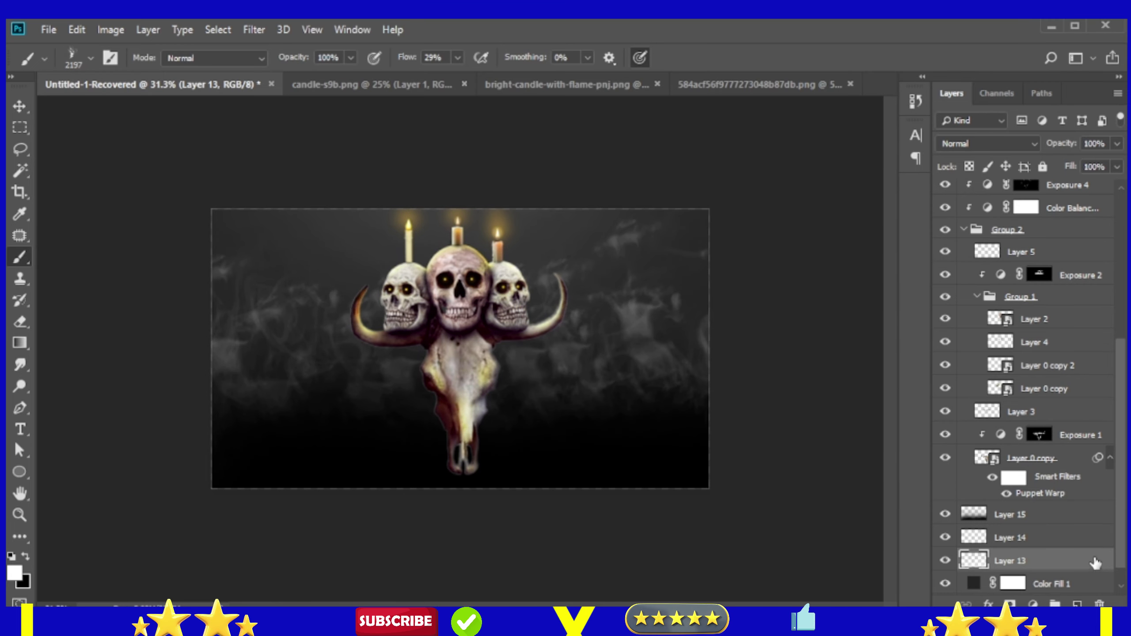
key(bracketright)
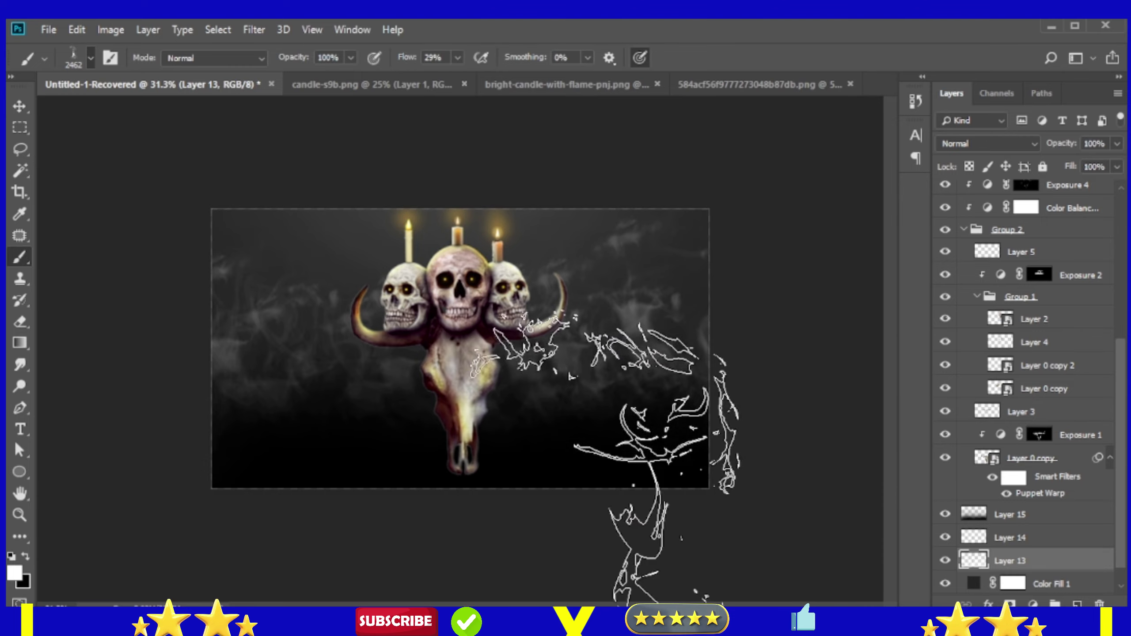
click(619, 442)
click(378, 455)
click(644, 430)
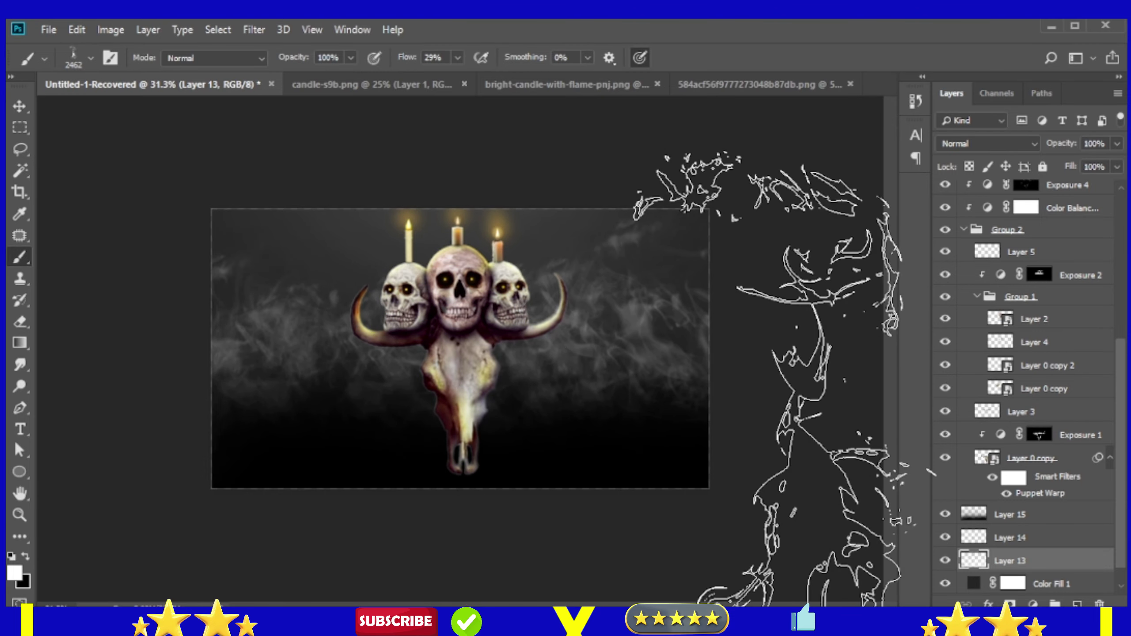
click(239, 341)
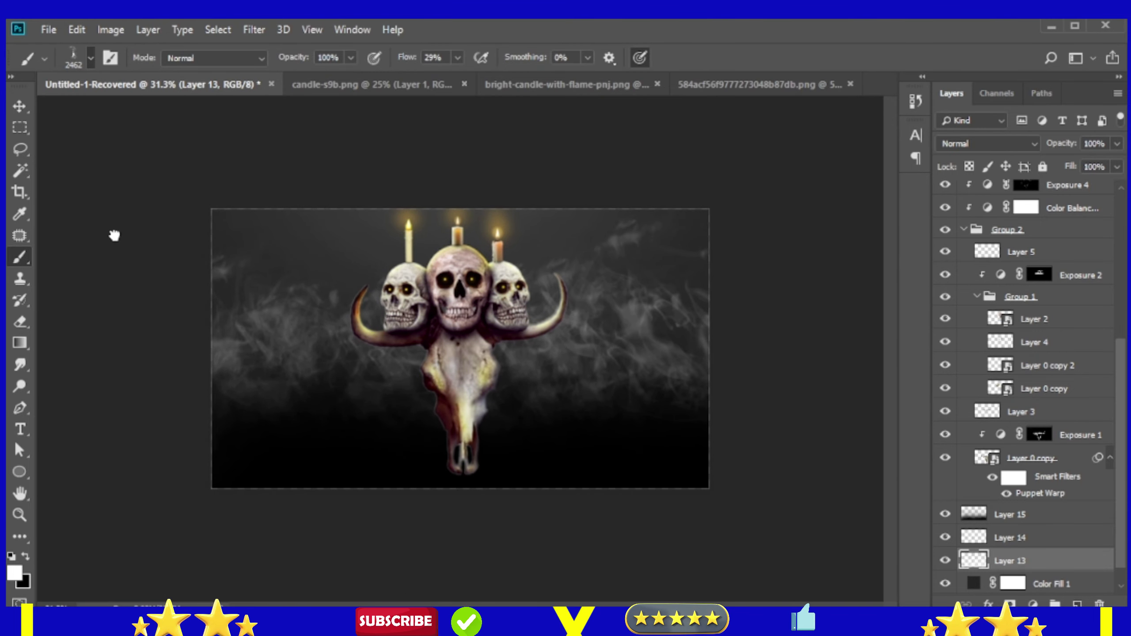
click(249, 401)
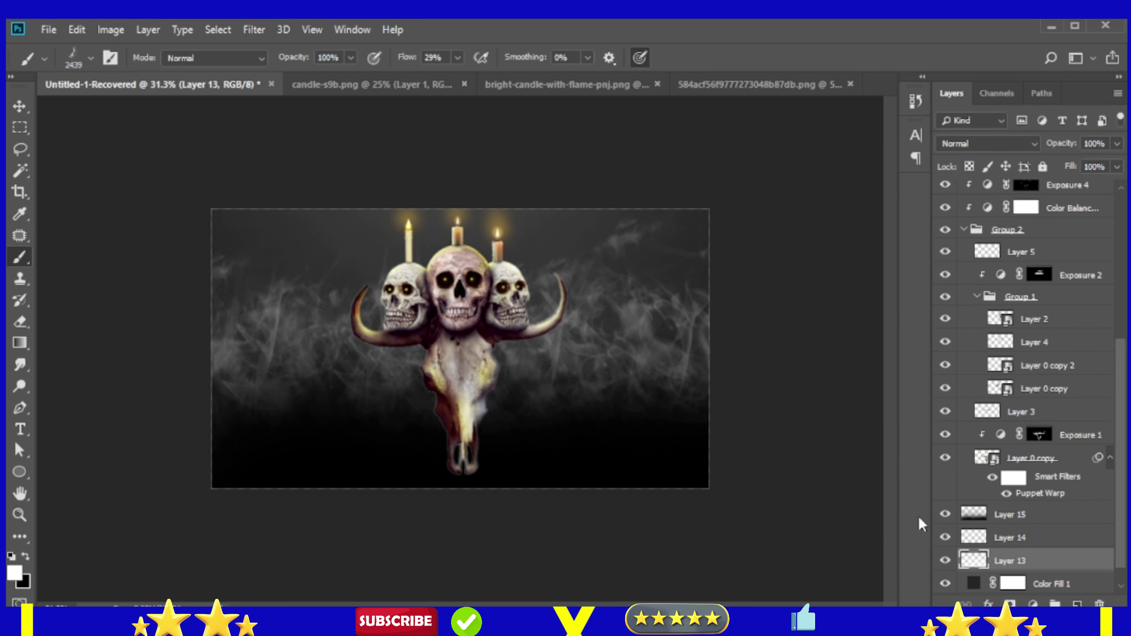
click(1024, 538)
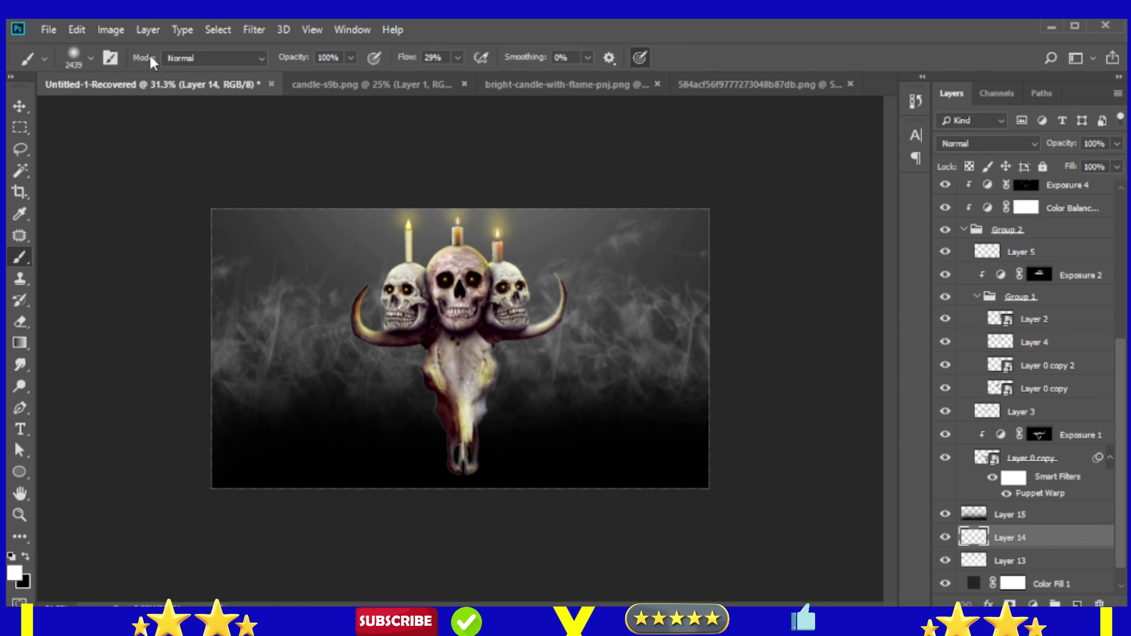
Add a new layer with a wide smoke wisp across the lower canvas at 26% opacity
click(1069, 514)
click(1077, 603)
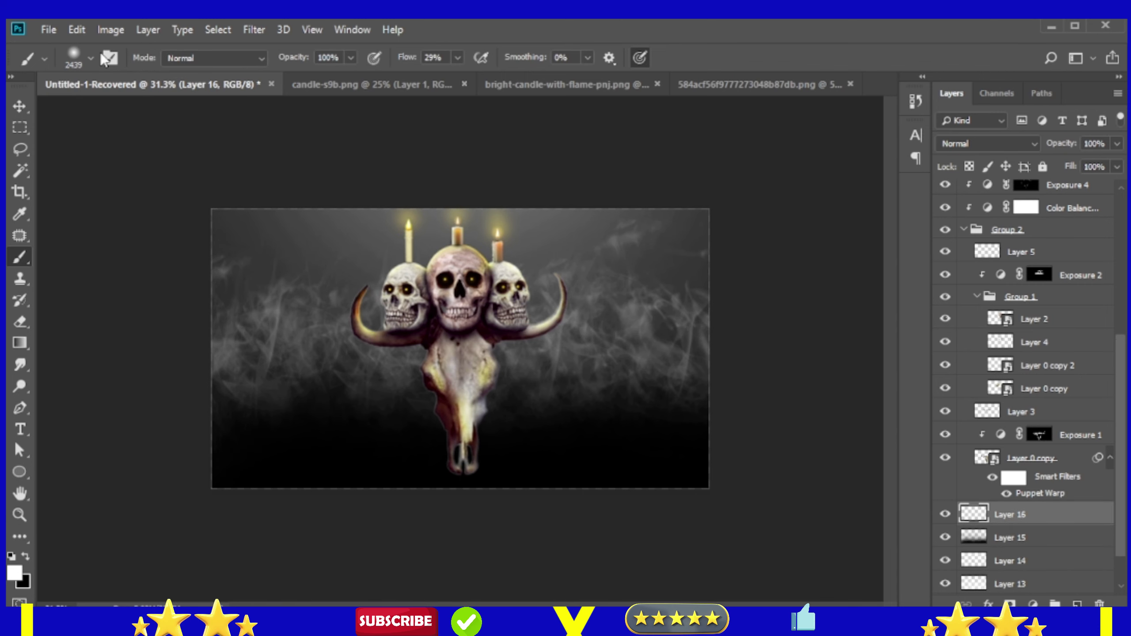
click(356, 491)
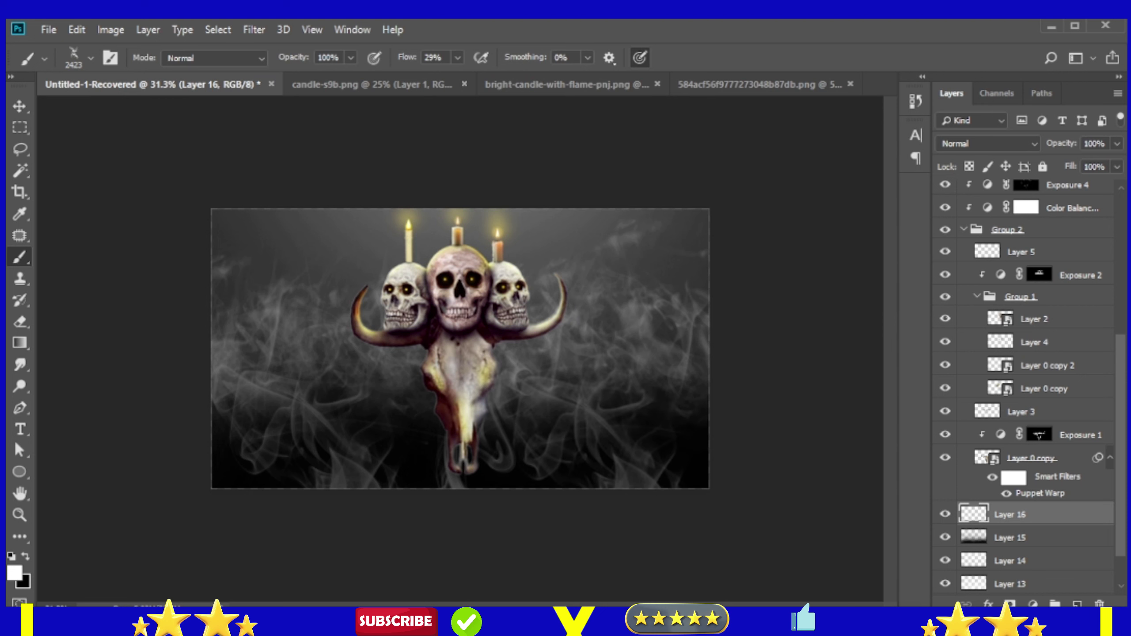
drag(1062, 143, 1018, 154)
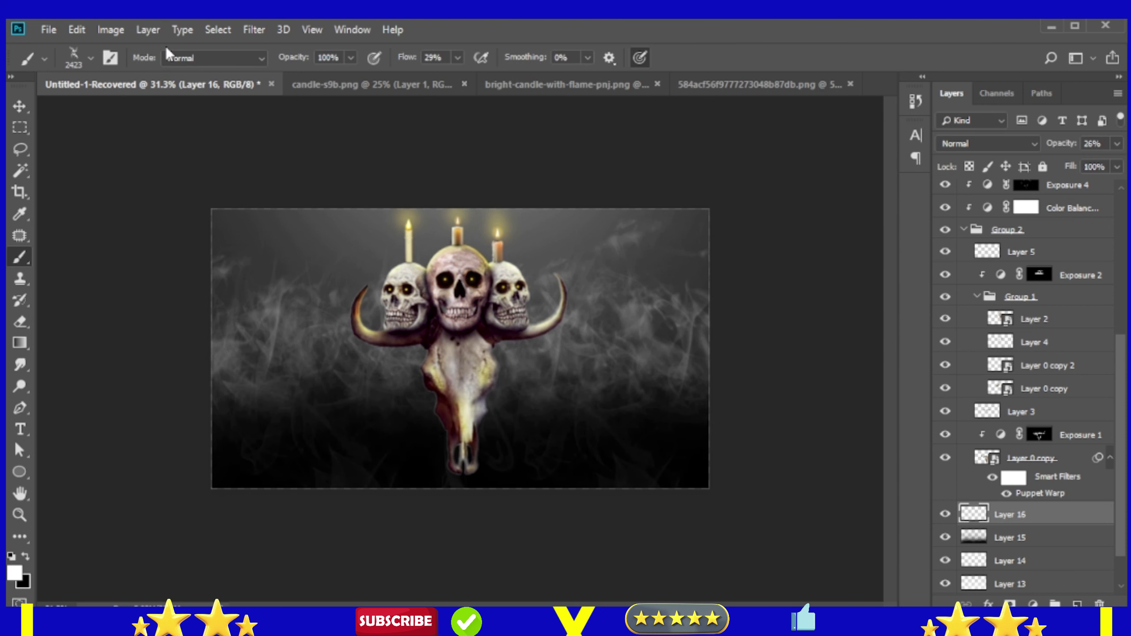
Group the four smoke layers into Group 3 and convert it to a smart object
scroll(1086, 493, down, 2)
shift+click(1066, 561)
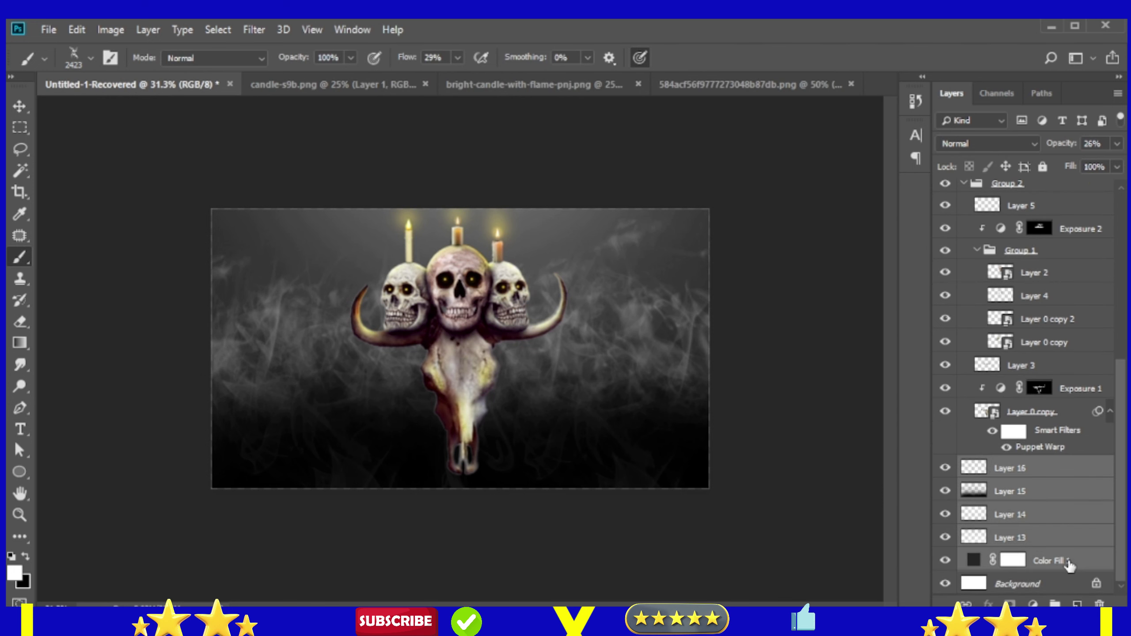
key(ctrl+g)
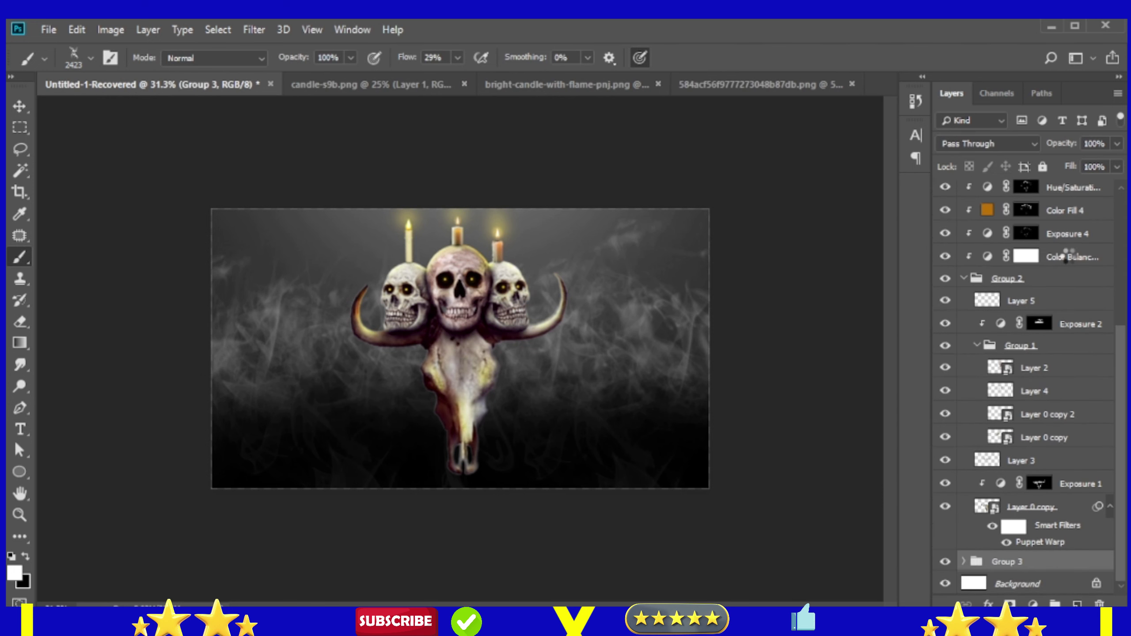
key(ctrl+alt+shift+s)
key(h)
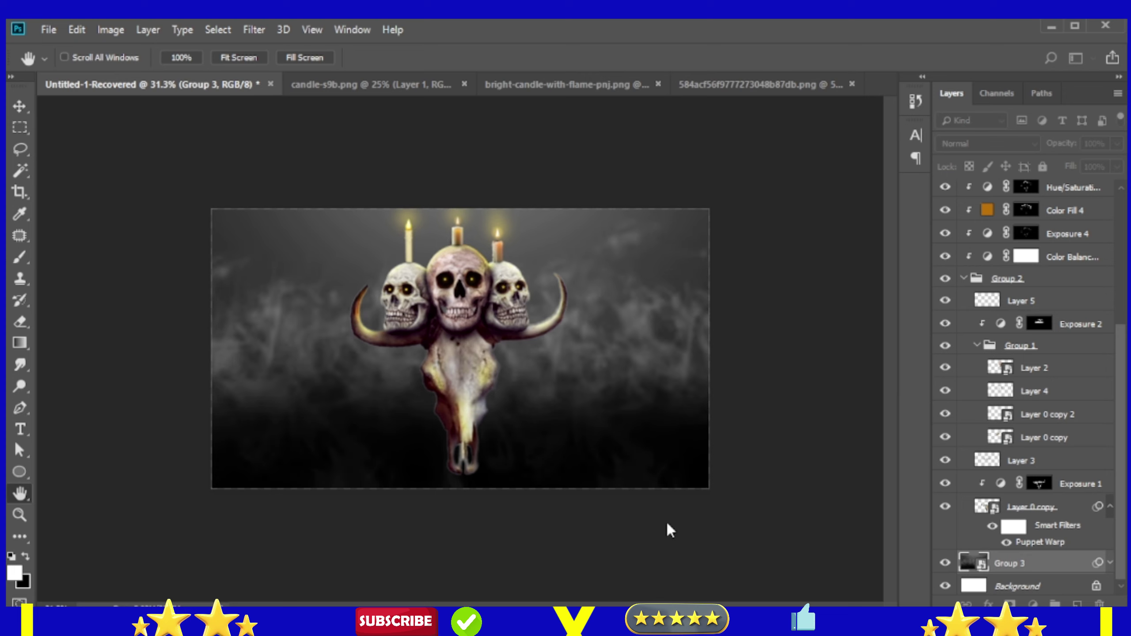
key(b)
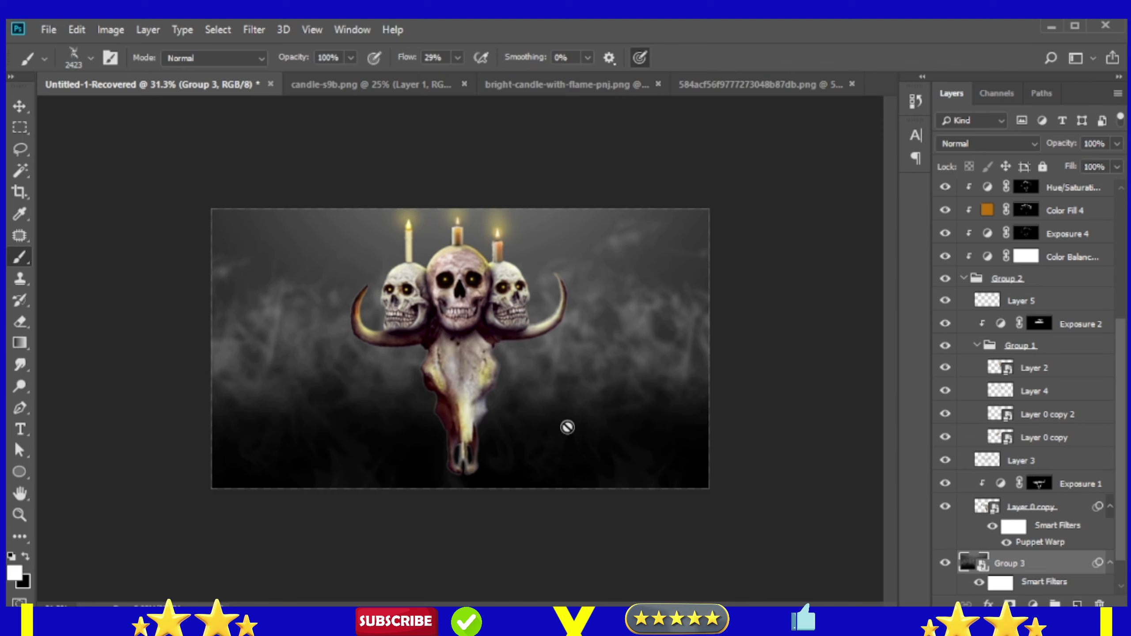
scroll(1024, 357, up, 5)
click(1060, 192)
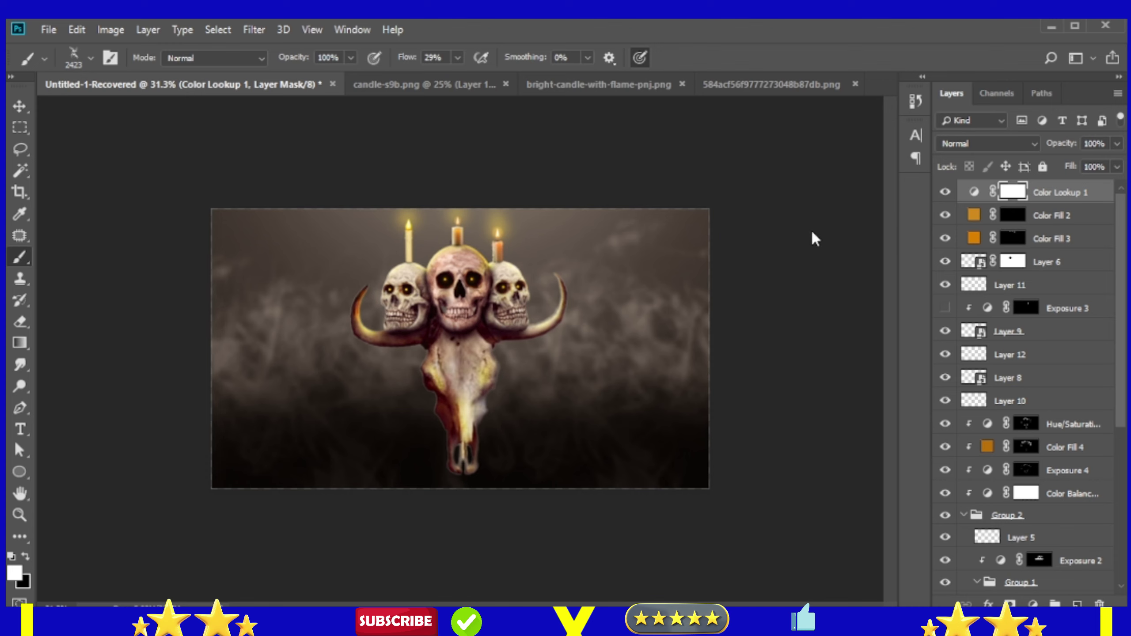
Reduce Color Lookup 1 to 50% opacity and stamp all visible layers into a new Layer 13
key(v)
key(5)
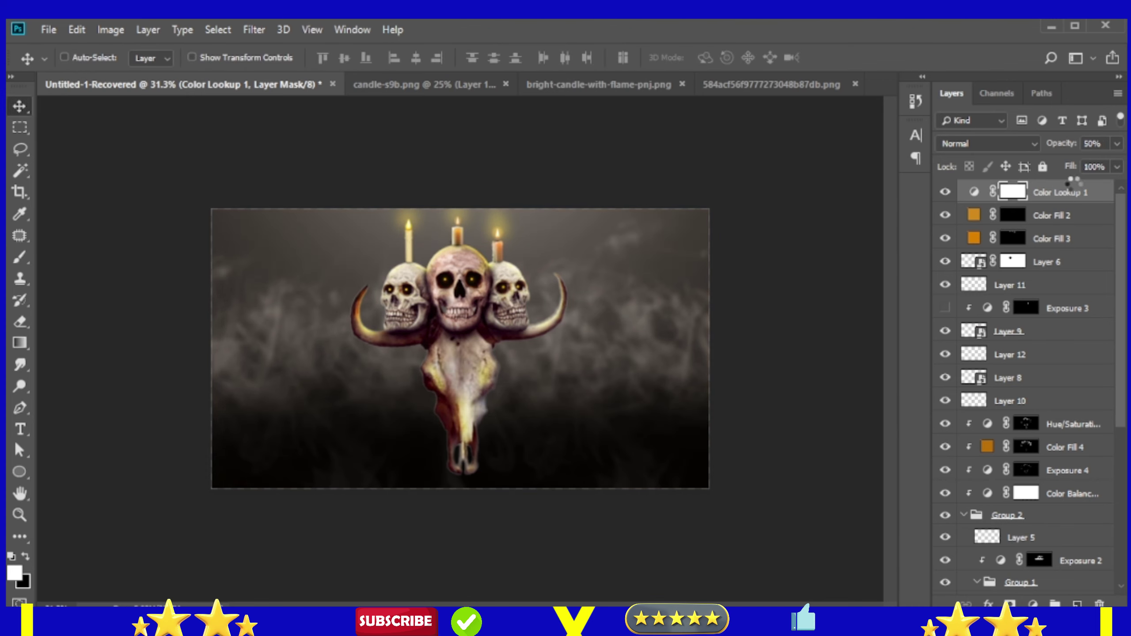
key(ctrl+shift+alt+e)
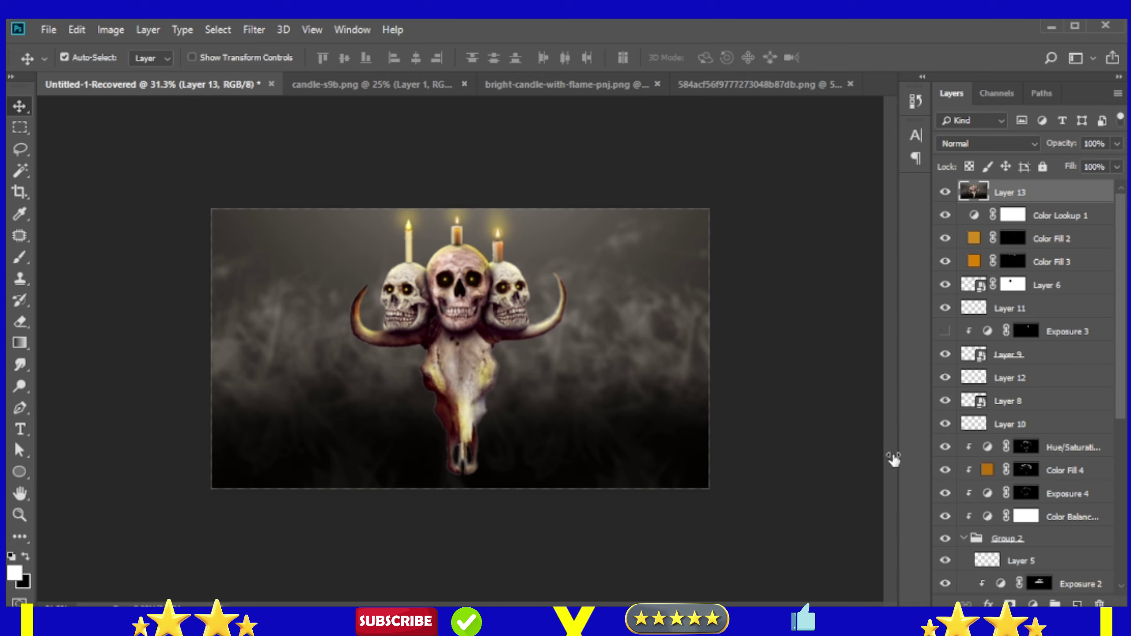
Apply the Camera Raw filter to Layer 13 for warmer golden tones and stronger contrast
key(ctrl+f)
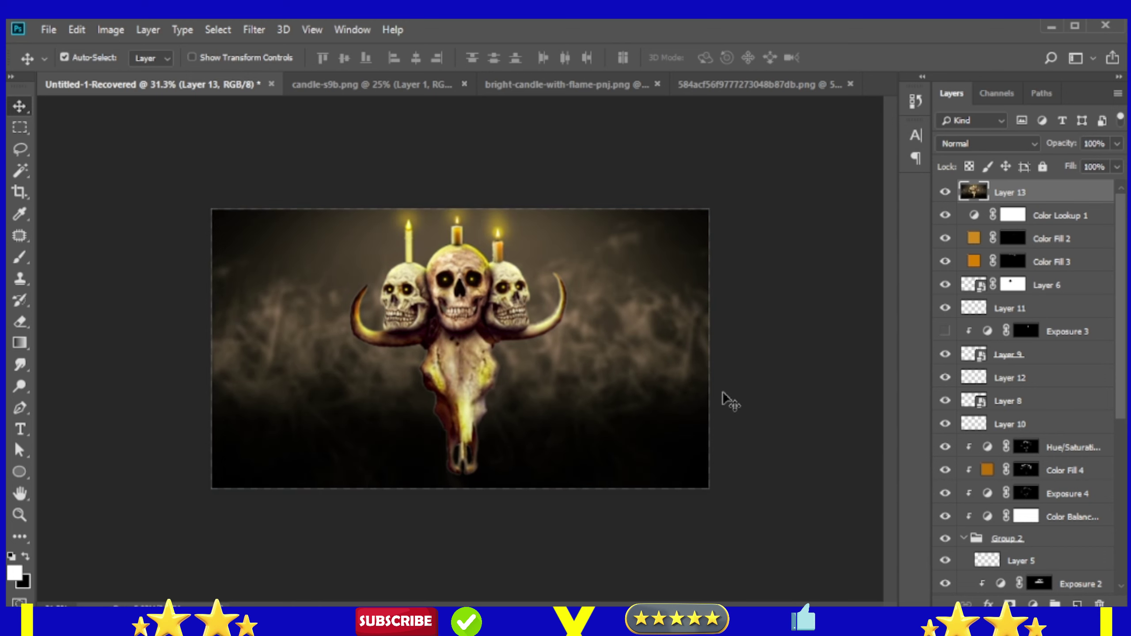
scroll(510, 312, up, 2)
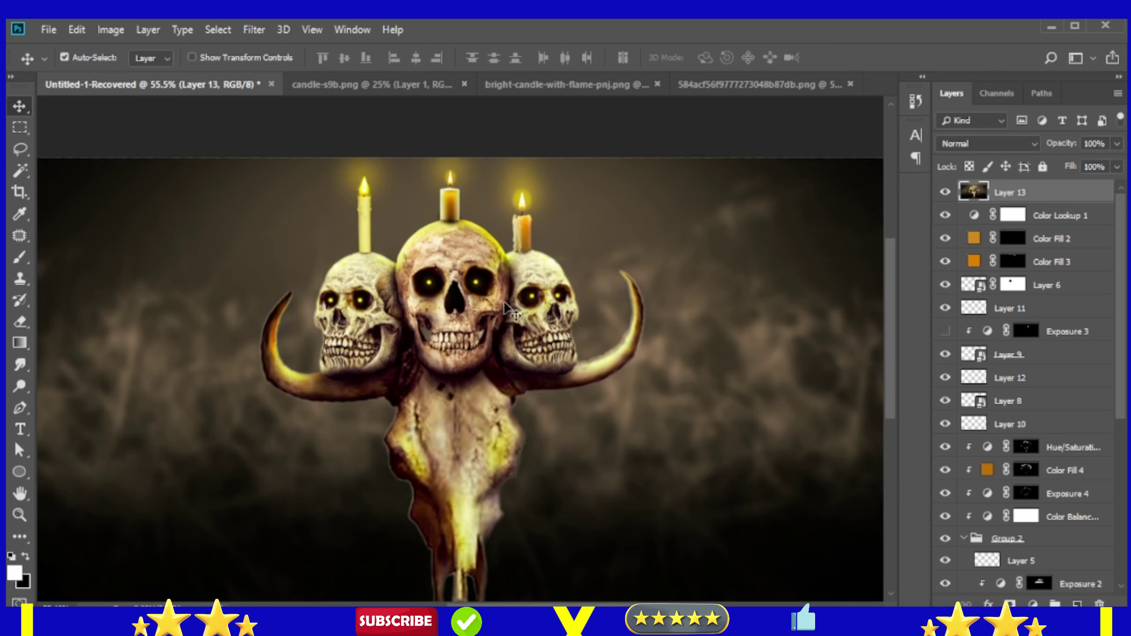
scroll(510, 312, down, 3)
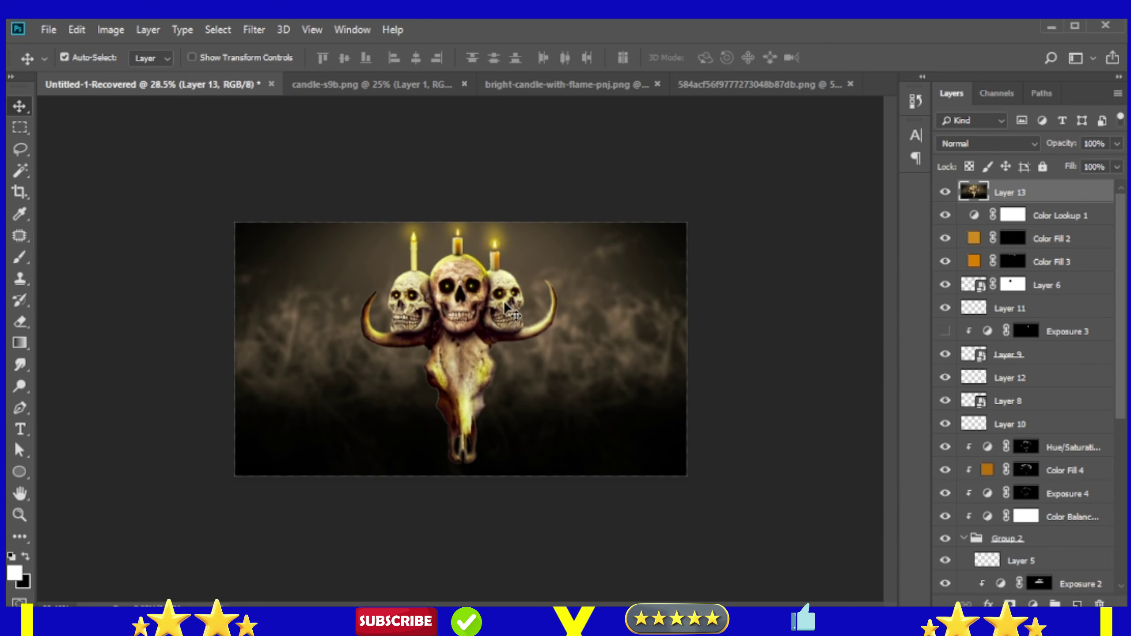